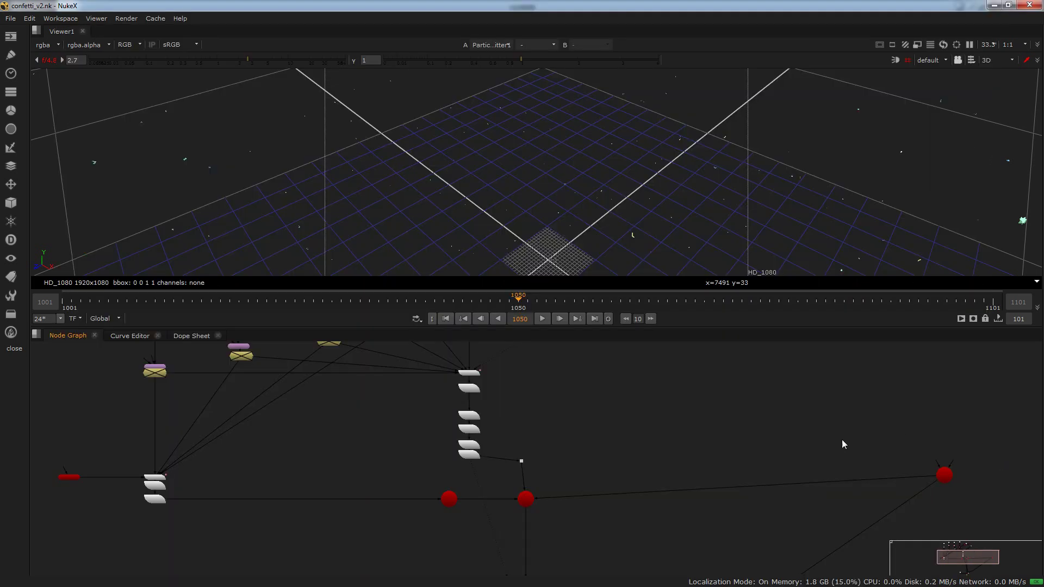
Show Card1 in the viewer, open its properties and examine the card back to frame 1001
scroll(517, 405, up, 5)
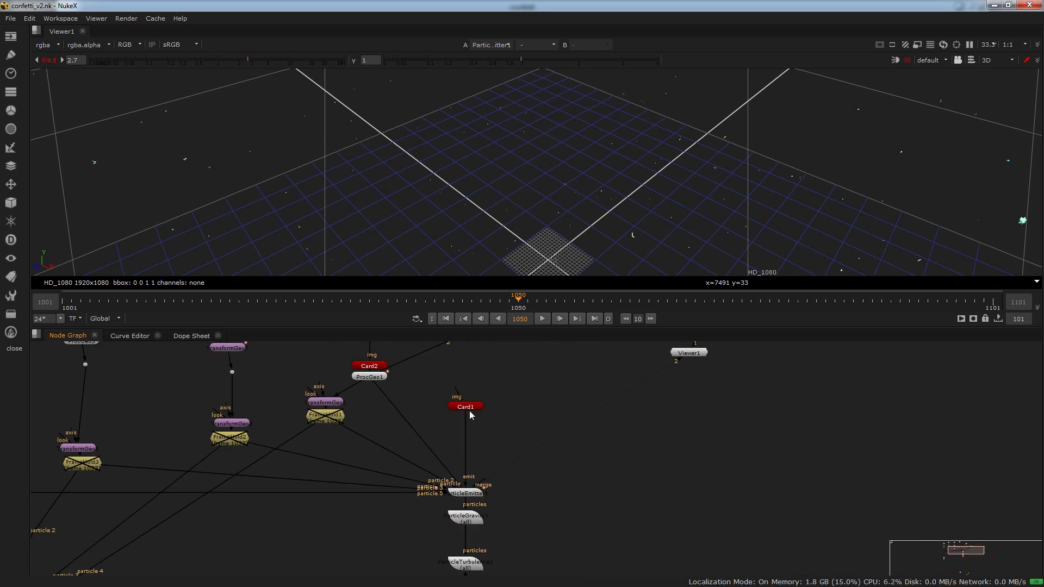
scroll(462, 496, up, 3)
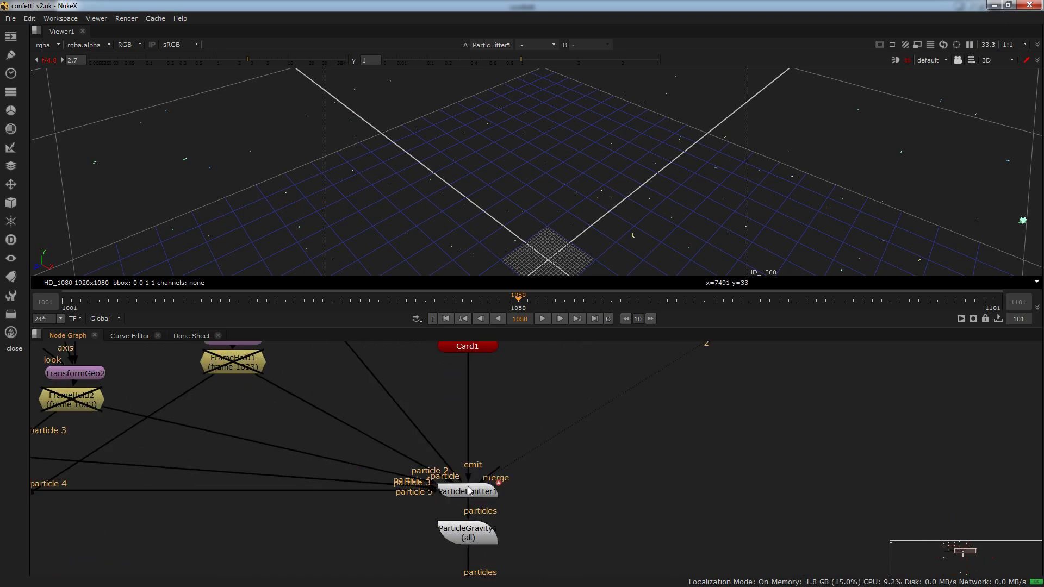
scroll(467, 367, up, 1)
double_click(467, 364)
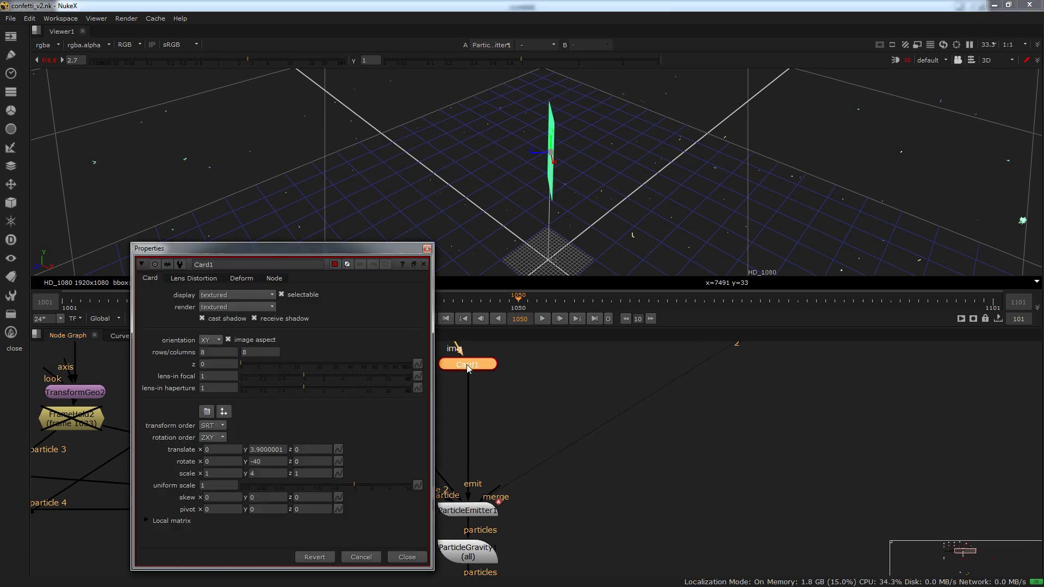
key(2)
scroll(516, 266, down, 3)
drag(512, 303, 504, 305)
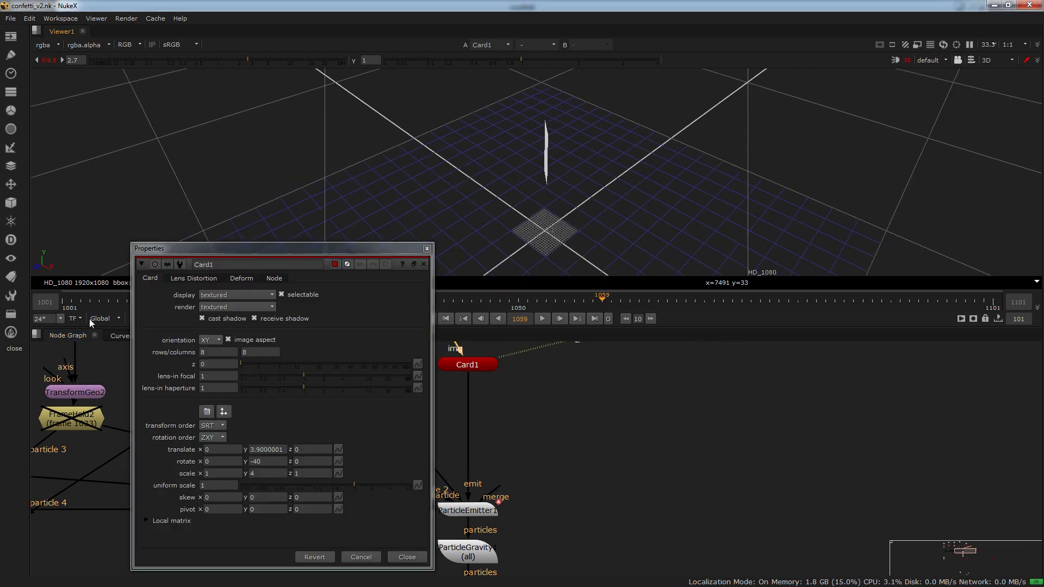
drag(326, 249, 303, 309)
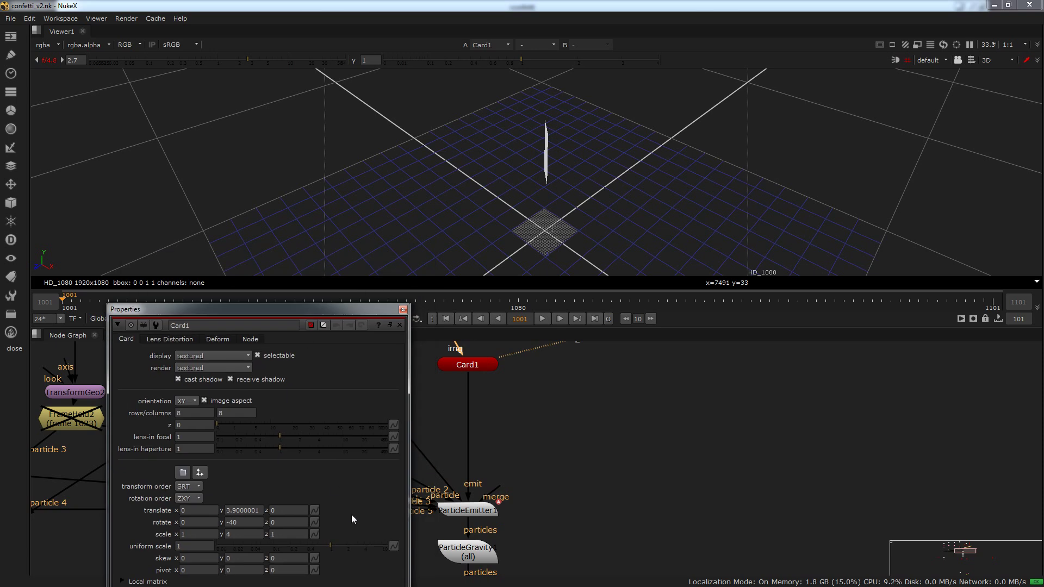
Animate Card1's rotation with keyframes at frames 1001, 1030 and 1054, setting X rotation to 16 at frame 1030
click(343, 392)
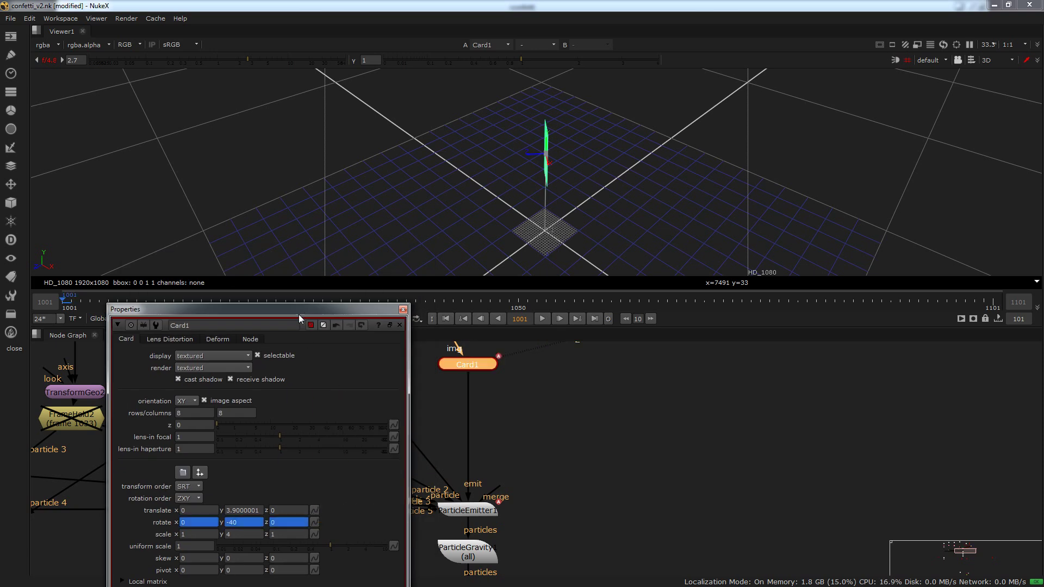
drag(299, 312, 296, 330)
drag(258, 301, 276, 302)
click(187, 540)
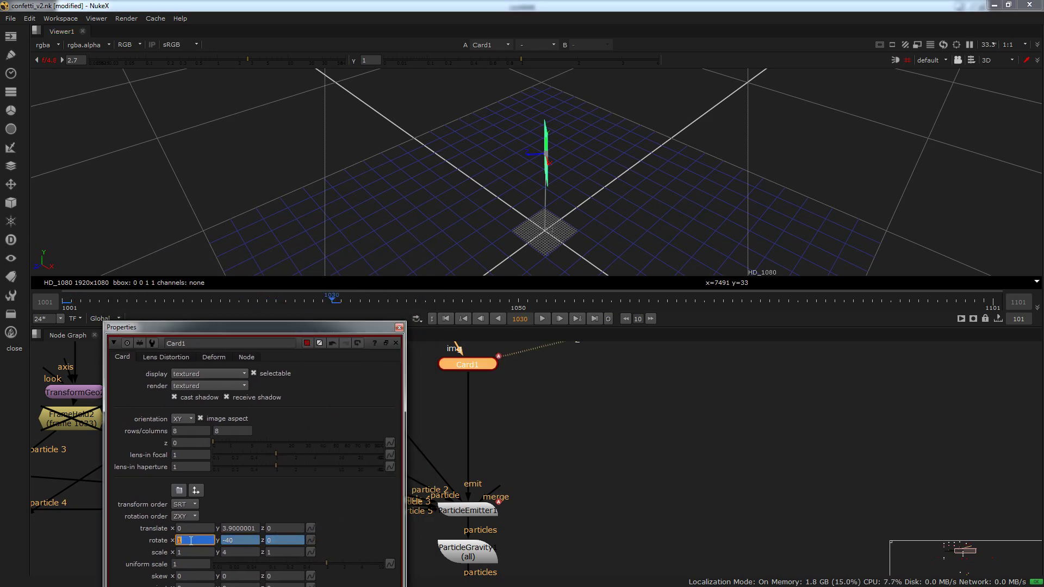
click(555, 301)
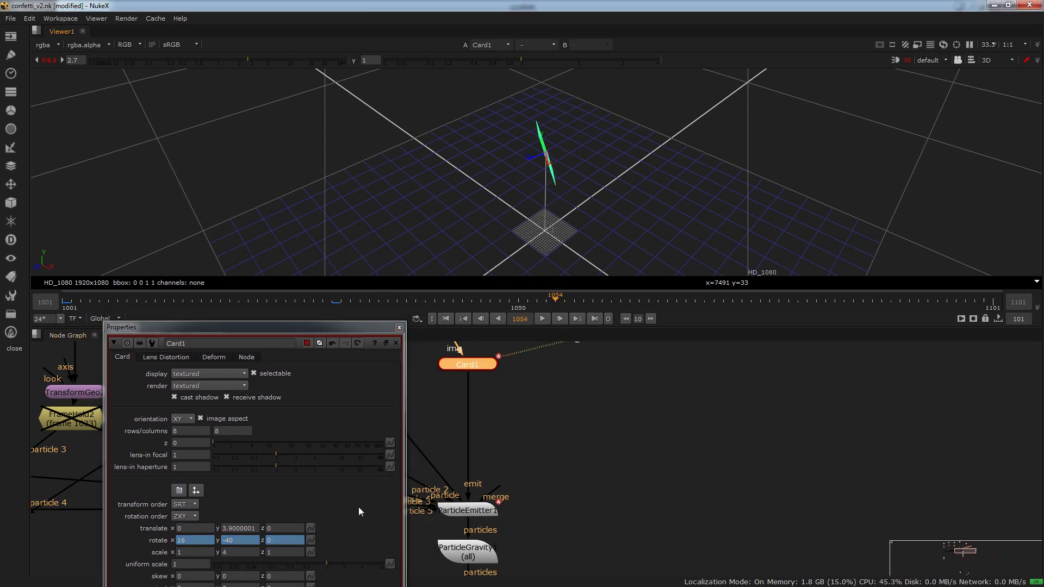
double_click(205, 538)
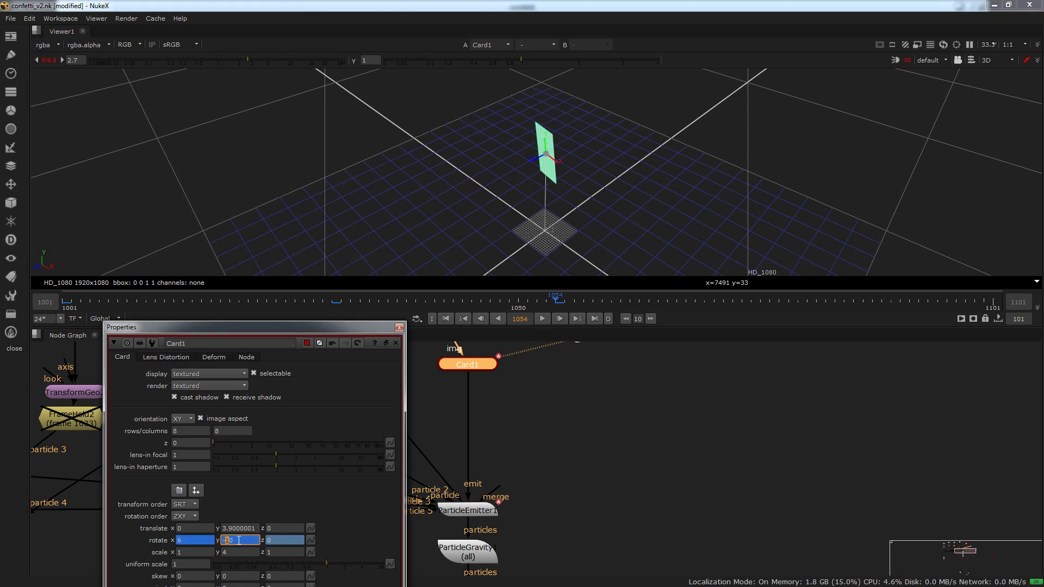
Play and scrub the timeline to review Card1's rotation animation
drag(519, 314, 341, 315)
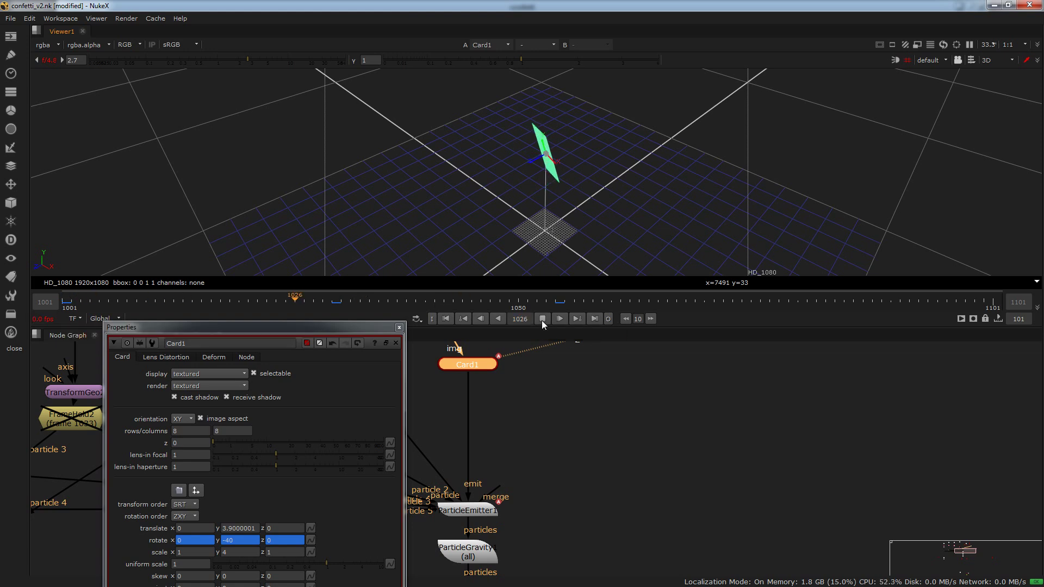
click(542, 321)
drag(546, 301, 177, 314)
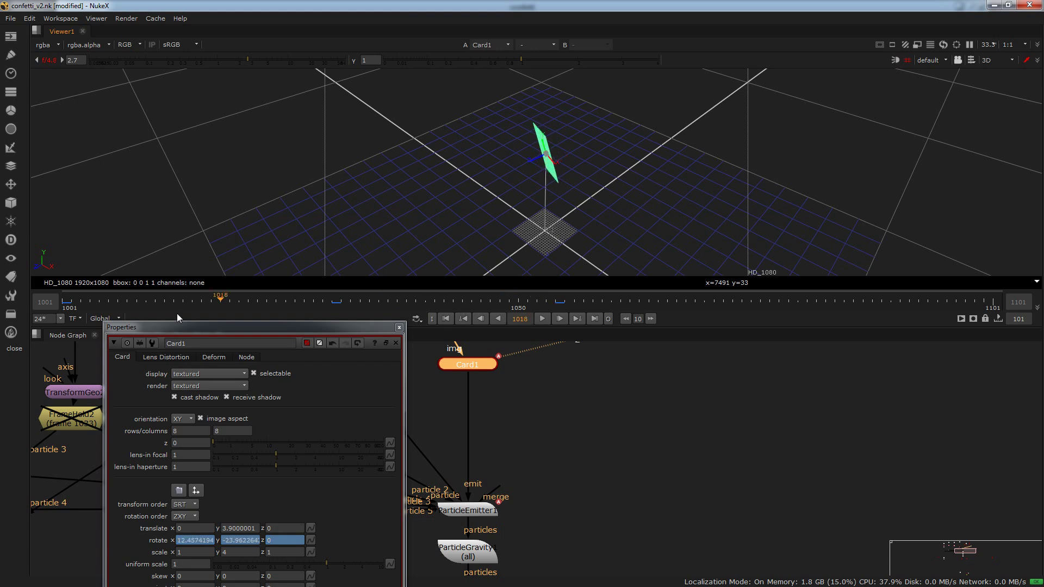
Undo the rotation keyframes on Card1 and close its properties
key(ctrl+z)
key(ctrl+z)
key(ctrl+z)
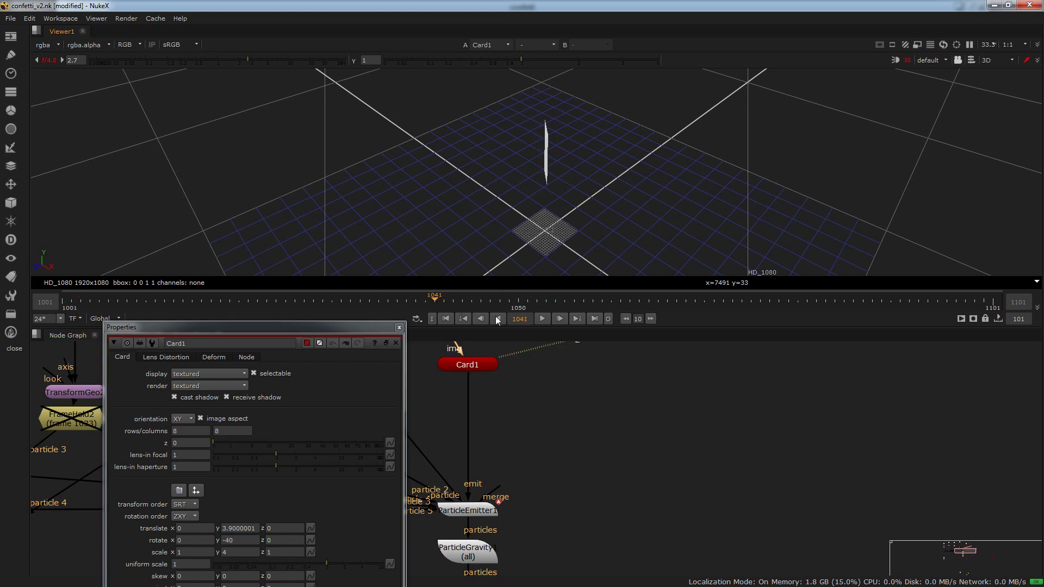
click(399, 328)
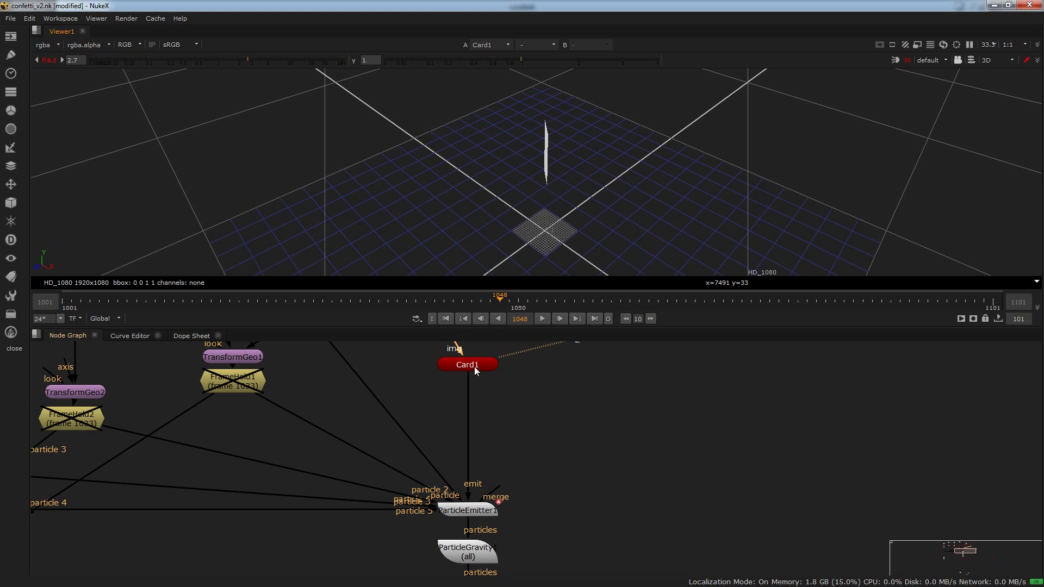
Paste a copy of ParticleEmitter1 beside it, feed its emit input from Card1 and show its particles in the viewer
scroll(511, 468, down, 3)
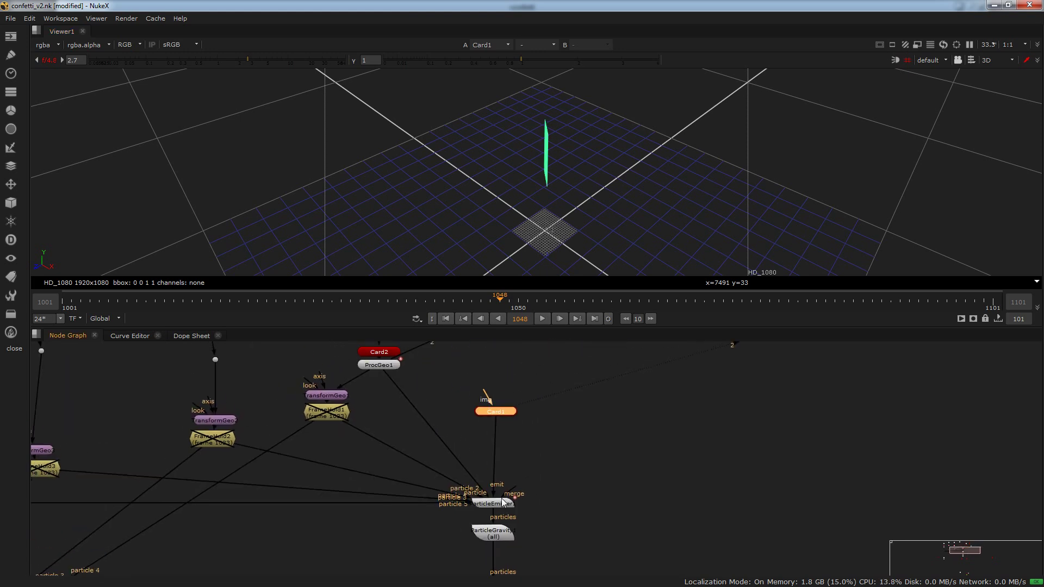
middle_drag(536, 457, 538, 482)
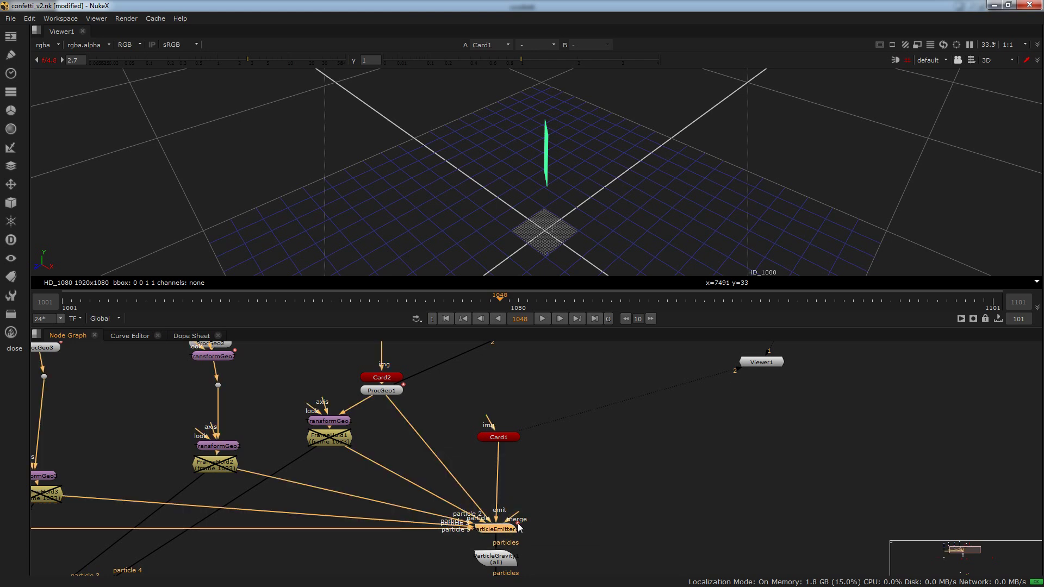
click(609, 510)
key(ctrl+v)
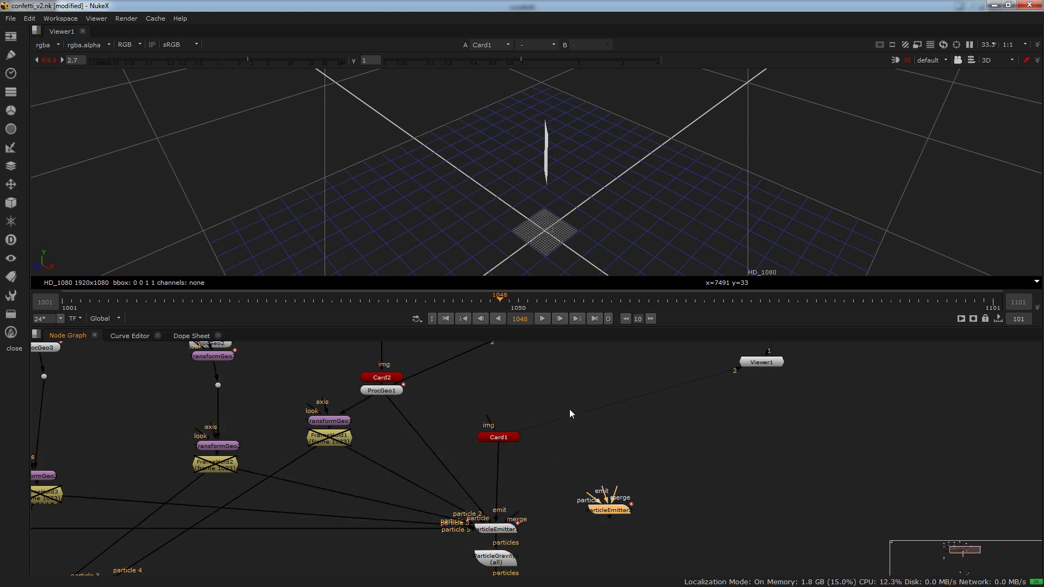
drag(698, 480, 577, 530)
key(2)
mouse_move(497, 307)
mouse_down()
mouse_move(356, 304)
mouse_move(515, 312)
mouse_move(466, 314)
mouse_move(491, 321)
mouse_up()
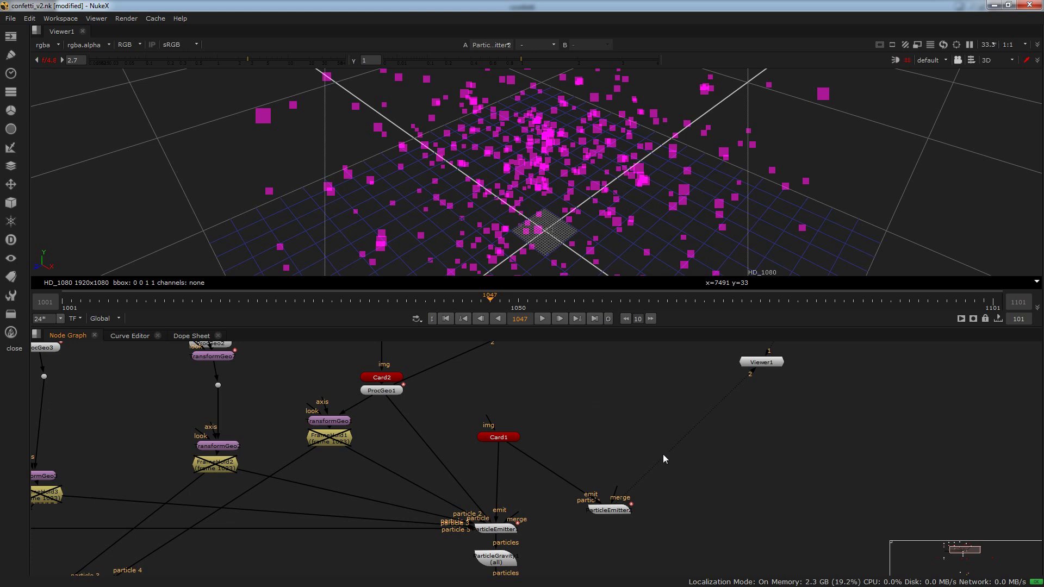
Delete the copied particle emitter connected to Card1, leaving ParticleEmitter1 in place
drag(674, 463, 578, 527)
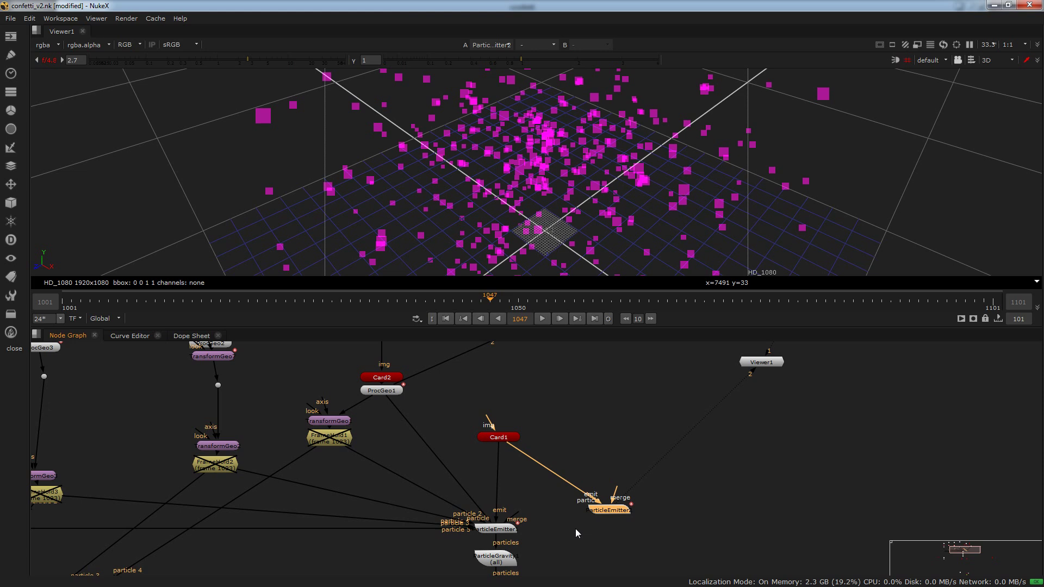
key(Delete)
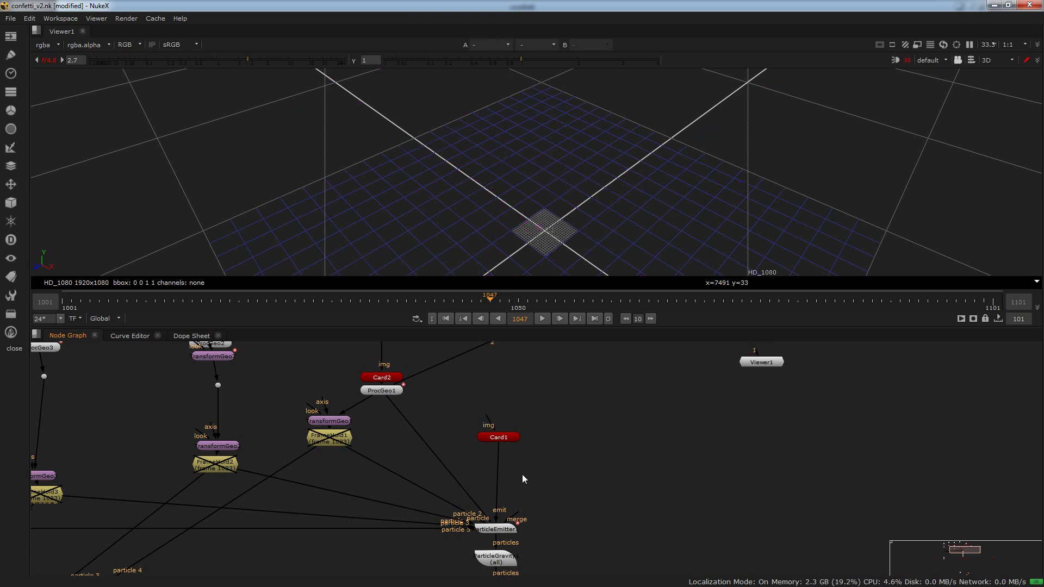
click(506, 530)
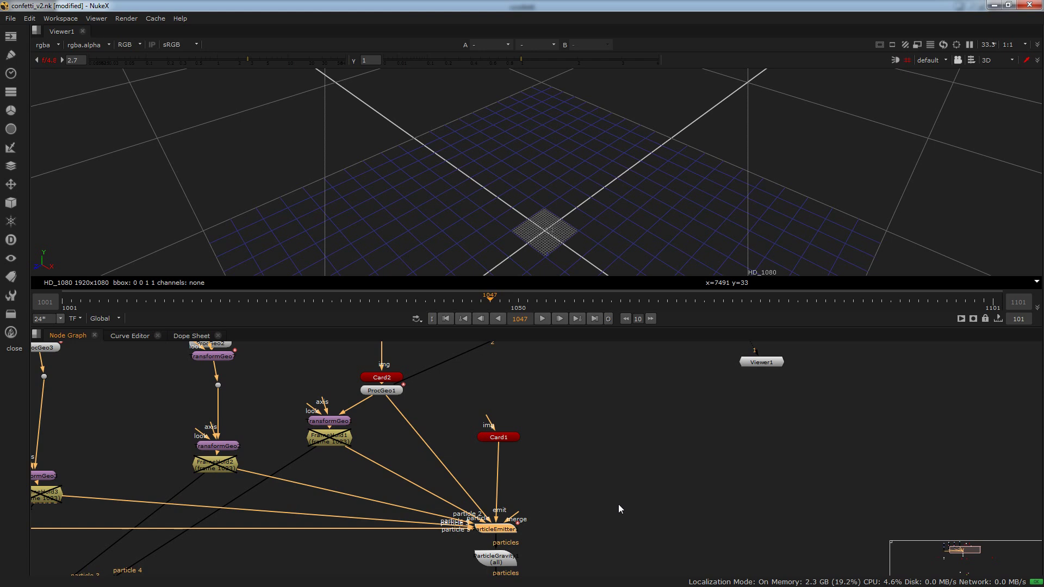
key(ctrl+z)
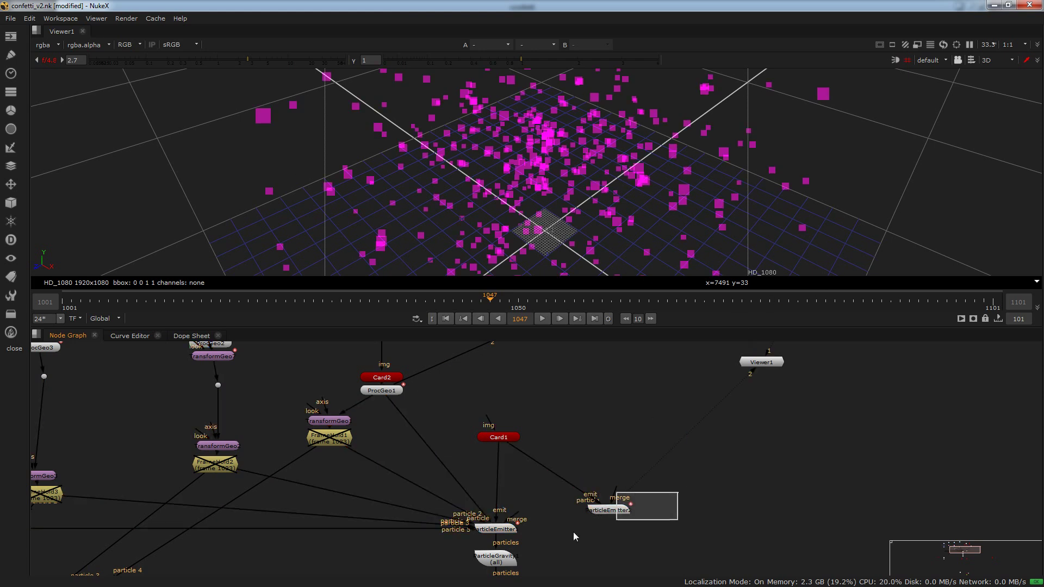
drag(573, 532, 571, 532)
key(Delete)
Show Constant3 in the viewer, inspect its color properties and close them
scroll(372, 391, down, 3)
middle_drag(374, 348, 423, 474)
scroll(420, 424, up, 5)
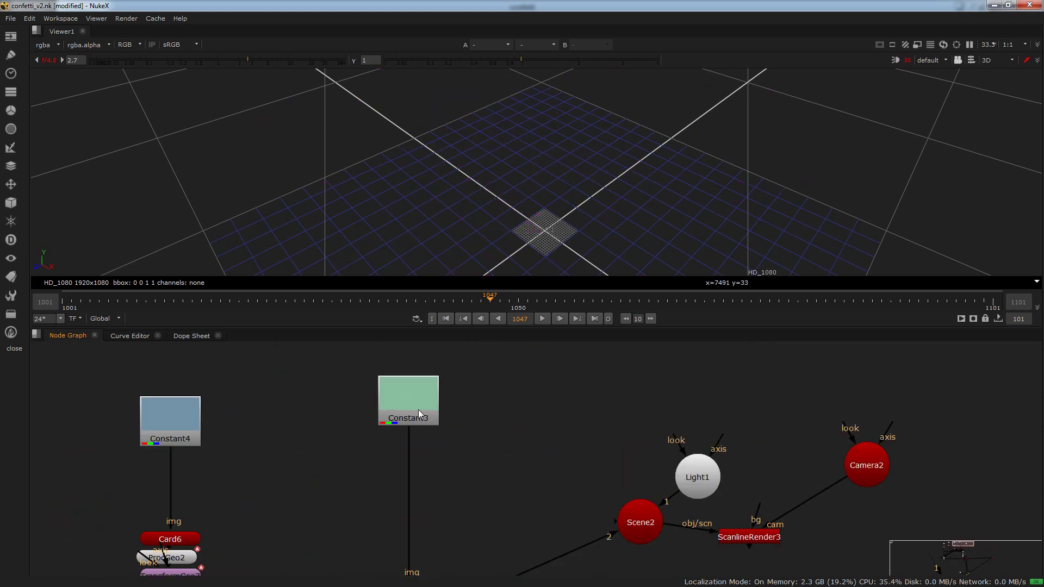
key(1)
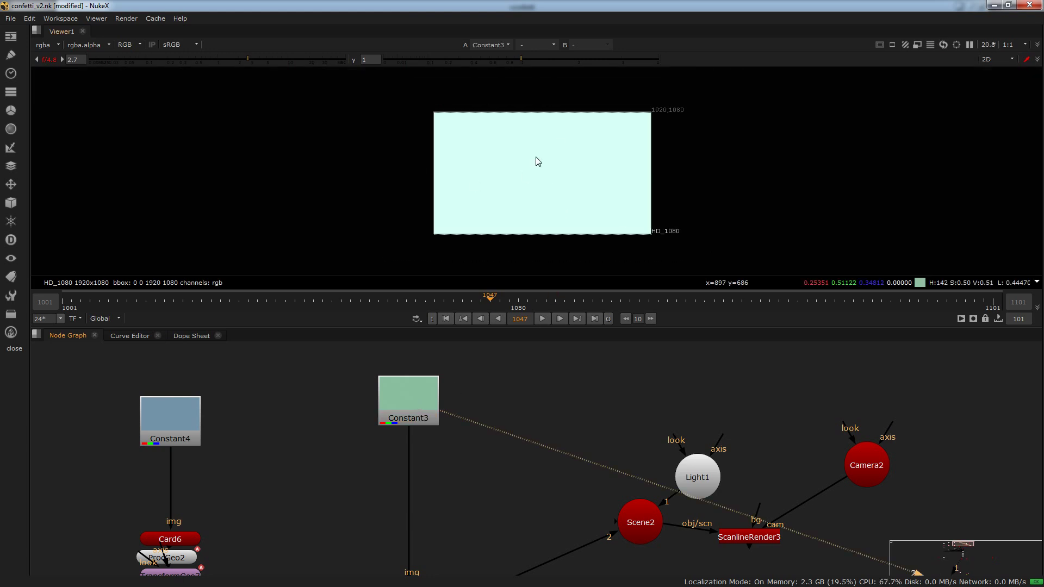
double_click(429, 401)
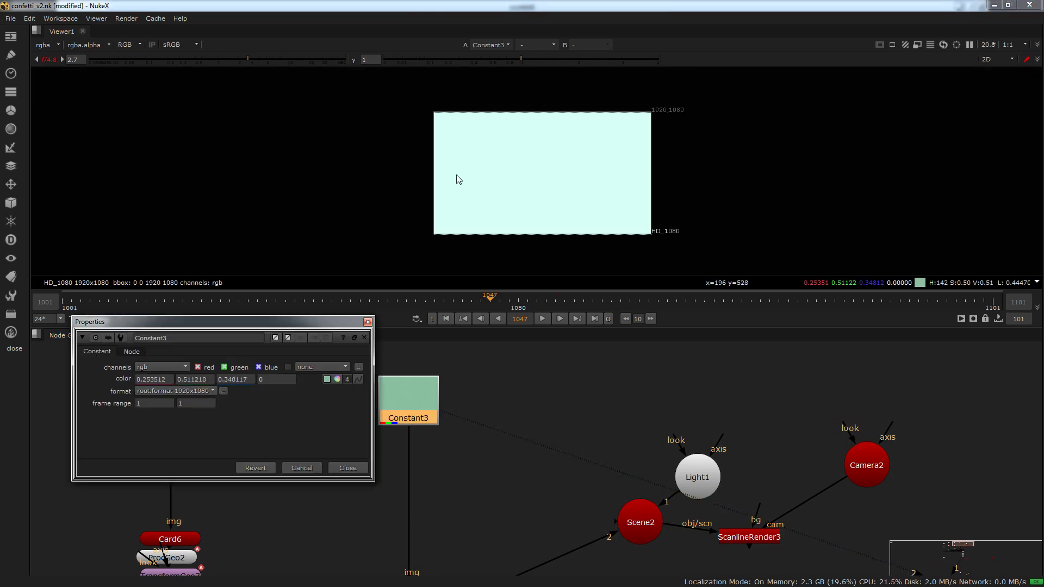
key(Escape)
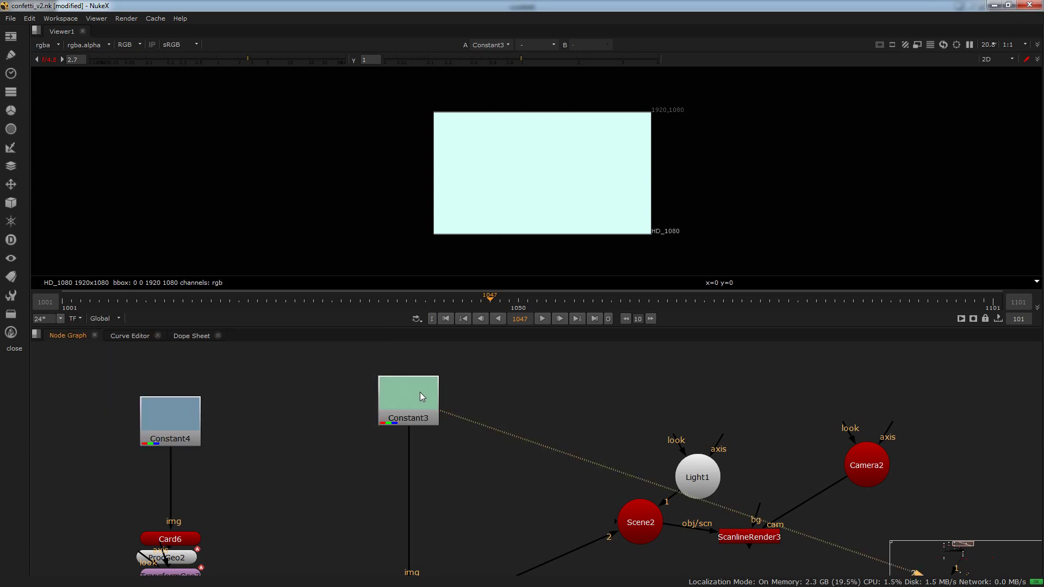
Show Card2 in the 3D viewer, frame it and examine the flat confetti card from the front
scroll(420, 392, down, 5)
scroll(435, 424, up, 6)
click(399, 420)
key(1)
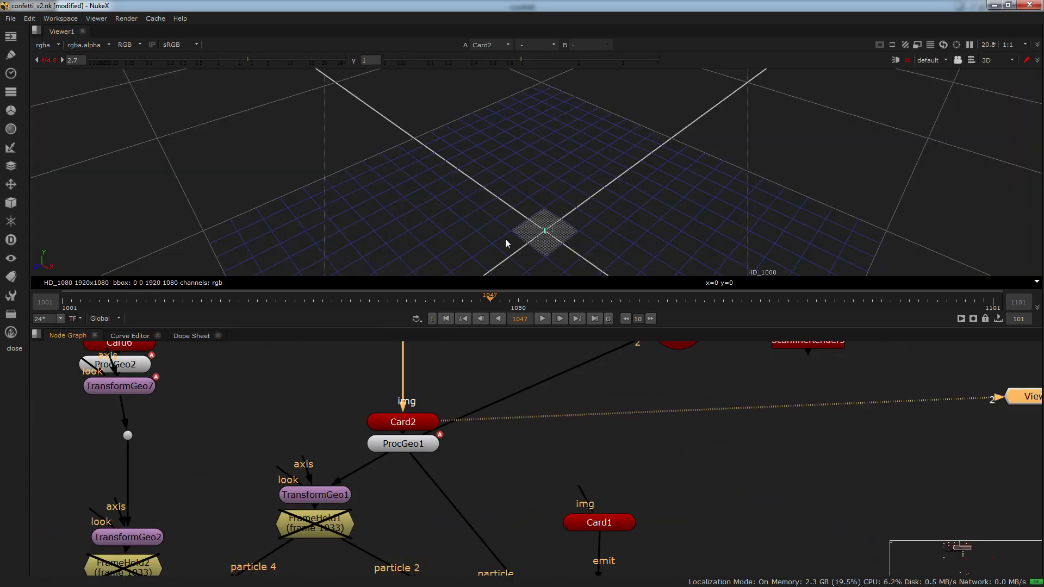
key(f)
ctrl+drag(564, 227, 769, 140)
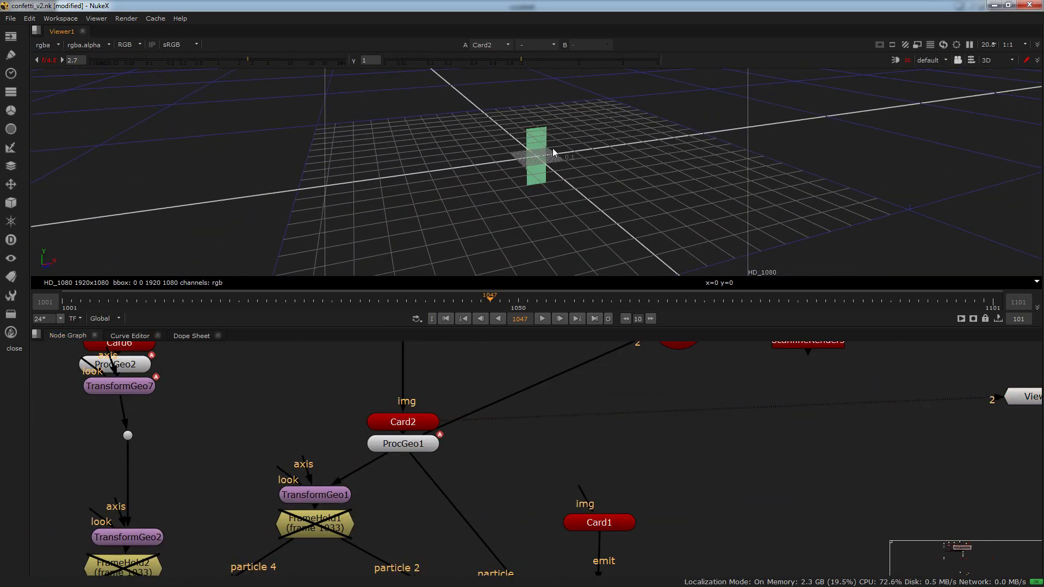
ctrl+drag(552, 148, 648, 133)
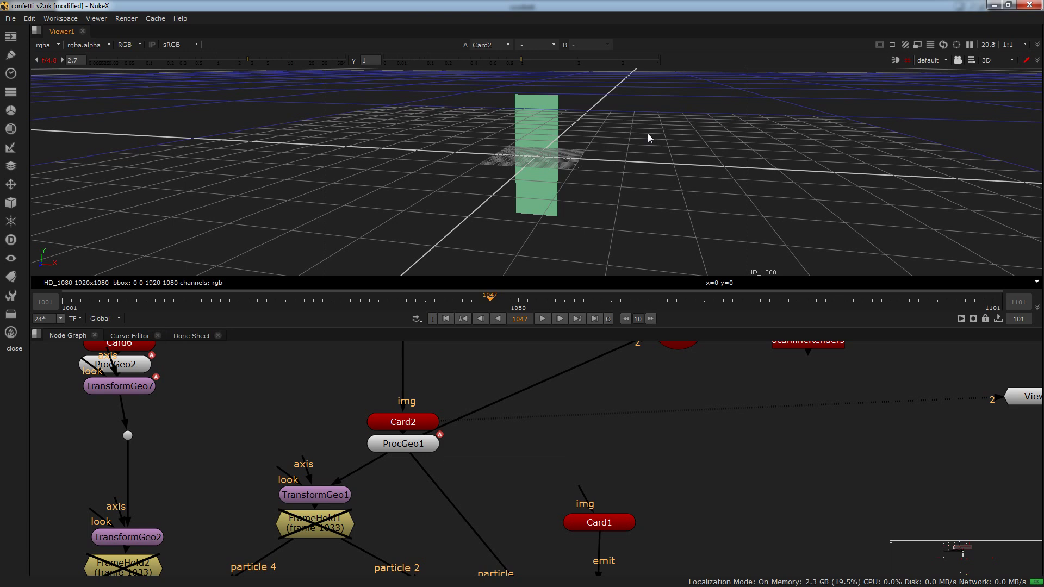
Add a ProceduralNoise geometry node near Card2 and delete it again
key(Tab)
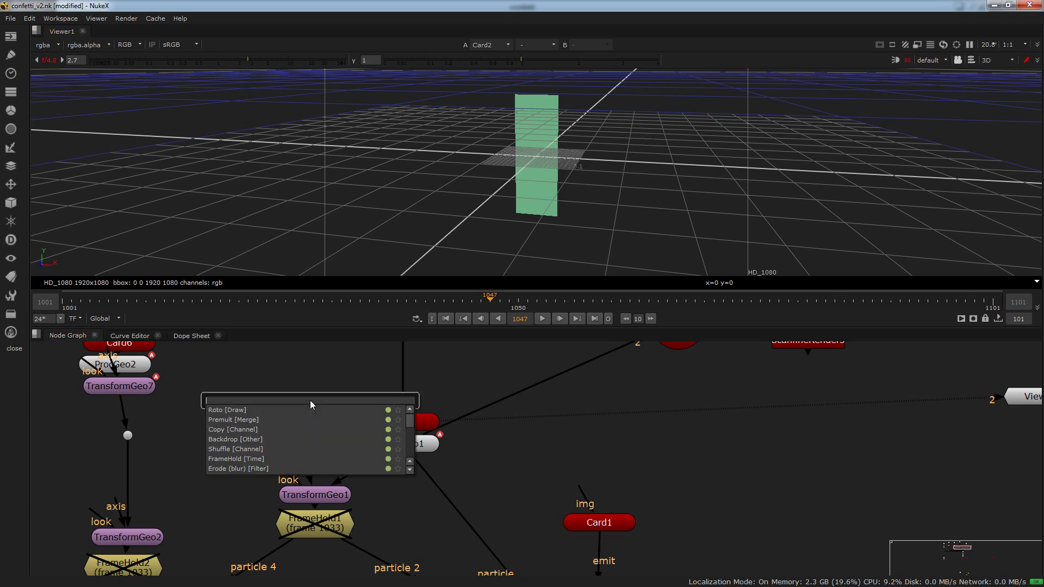
text(proed)
key(BackSpace)
key(BackSpace)
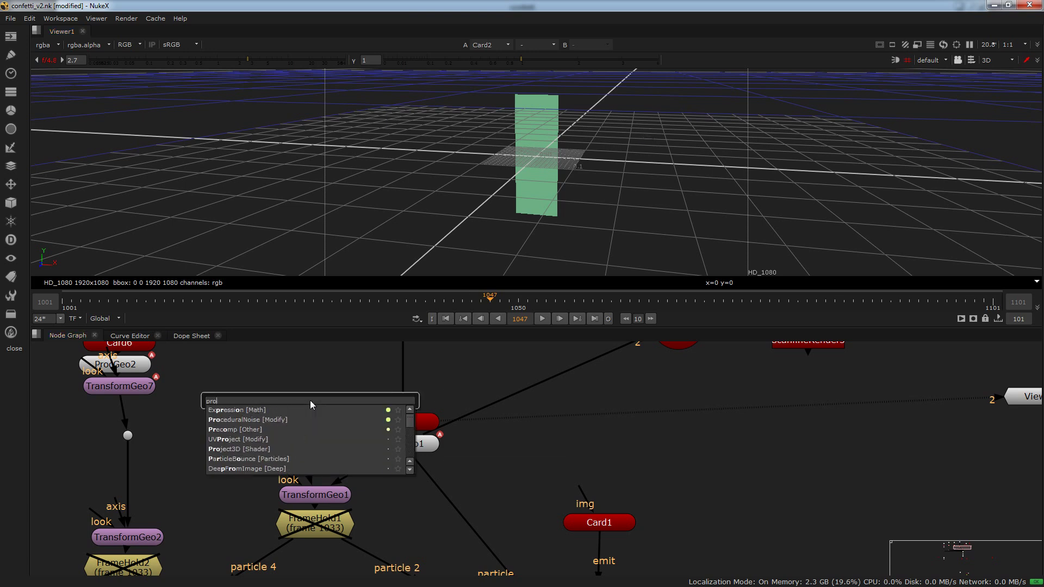
text(ce)
key(Return)
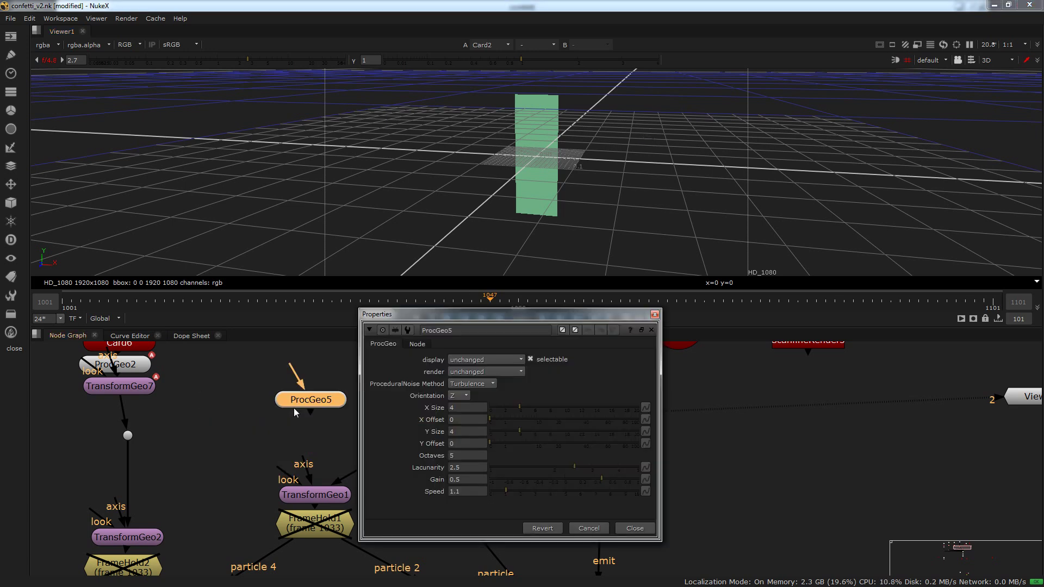
drag(331, 401, 299, 406)
key(Delete)
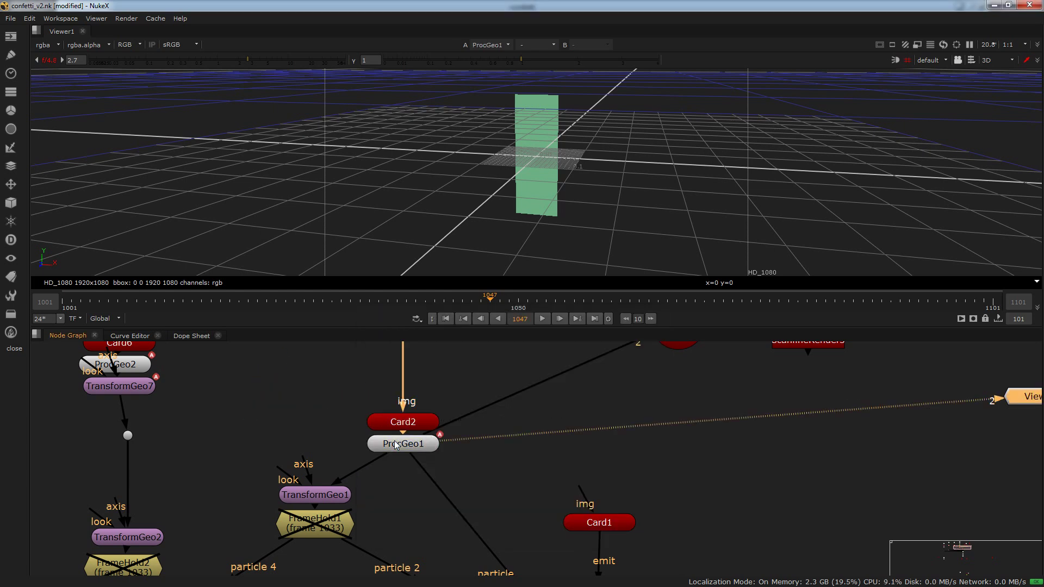
Inspect ProcGeo1's noise settings and scrub to frame 1001 to examine how it deforms Card2
double_click(409, 448)
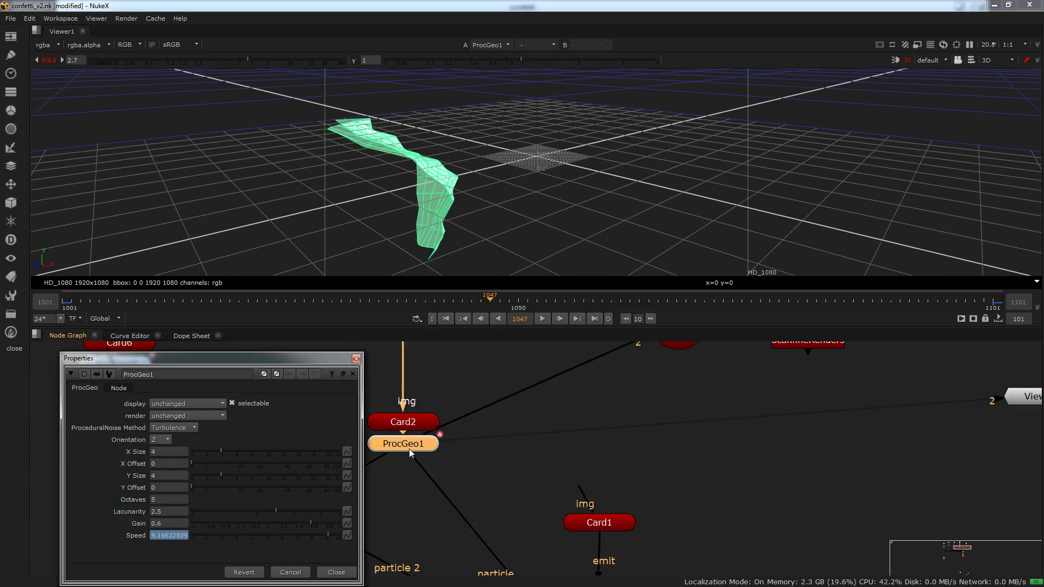
click(356, 358)
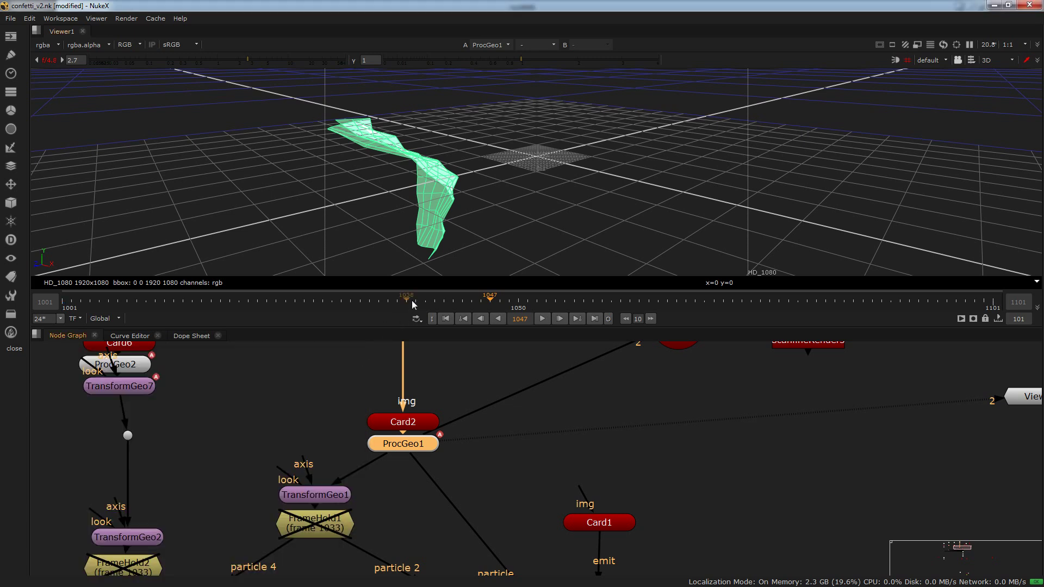
drag(413, 304, 65, 306)
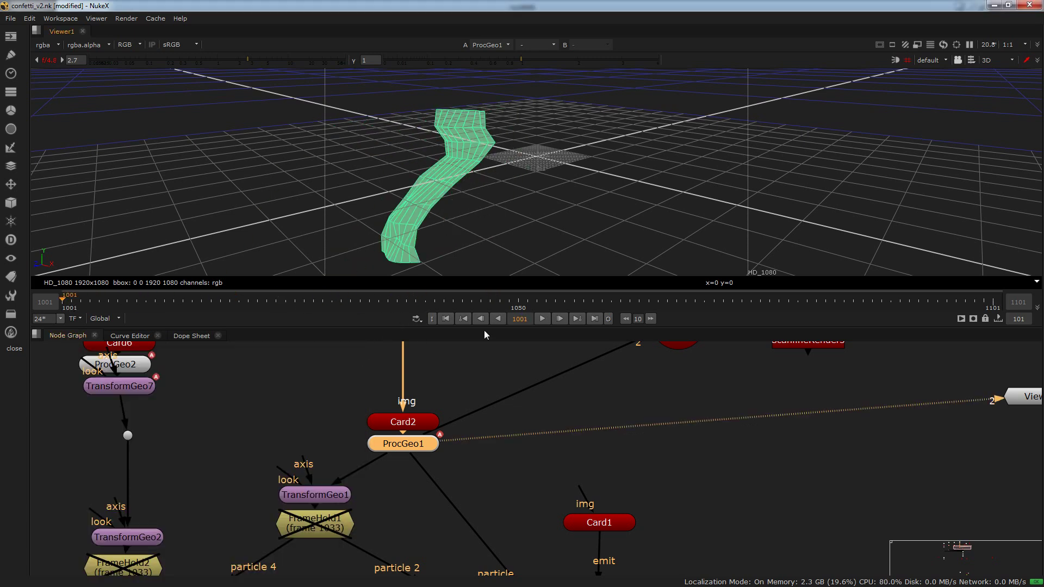
Play ProcGeo1's noise animation on Card2, check its Speed setting, and scrub to frame 1035
click(543, 320)
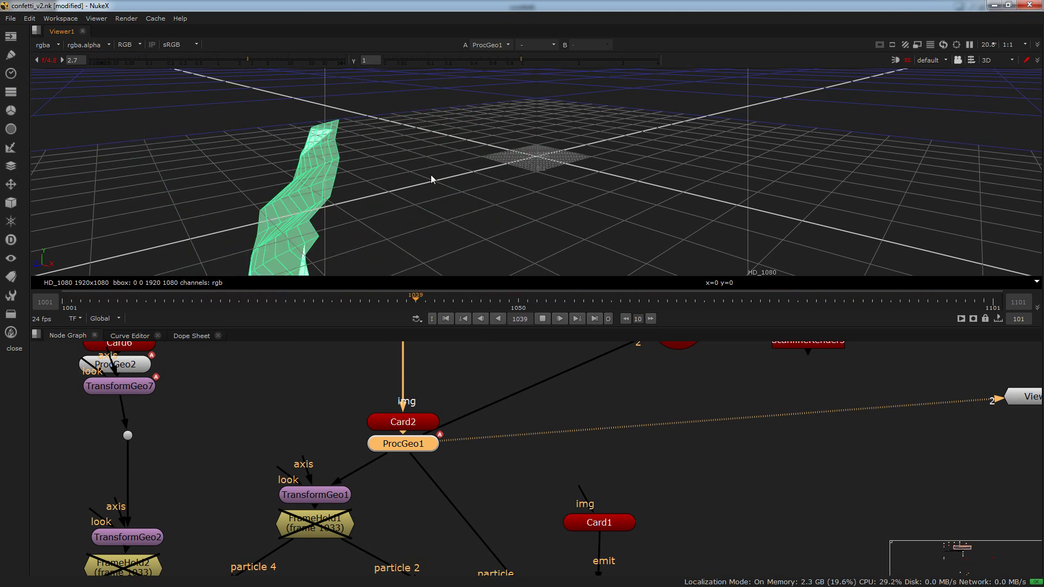
double_click(422, 443)
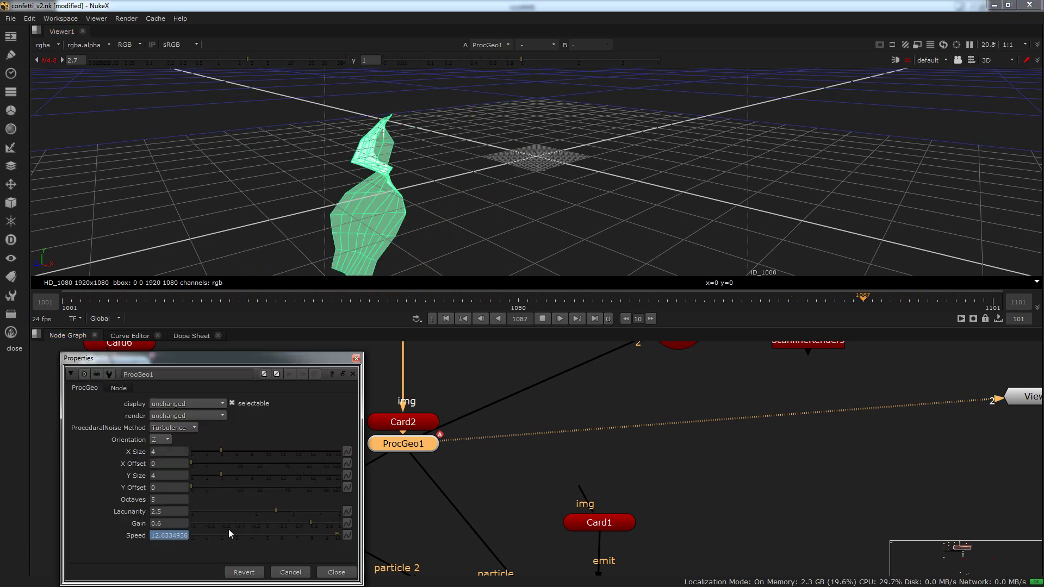
click(356, 358)
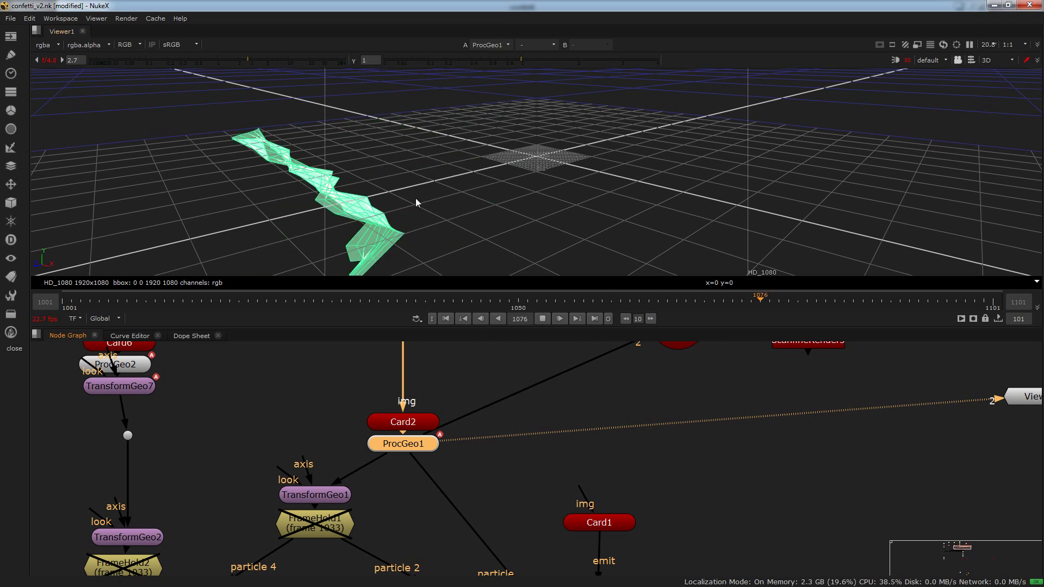
drag(416, 302, 256, 306)
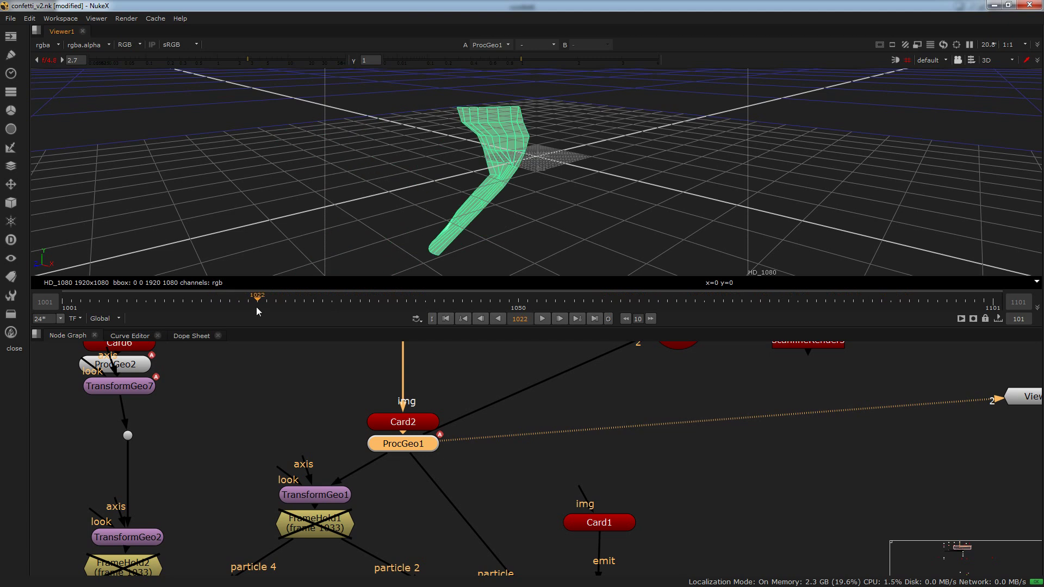
drag(266, 309, 382, 312)
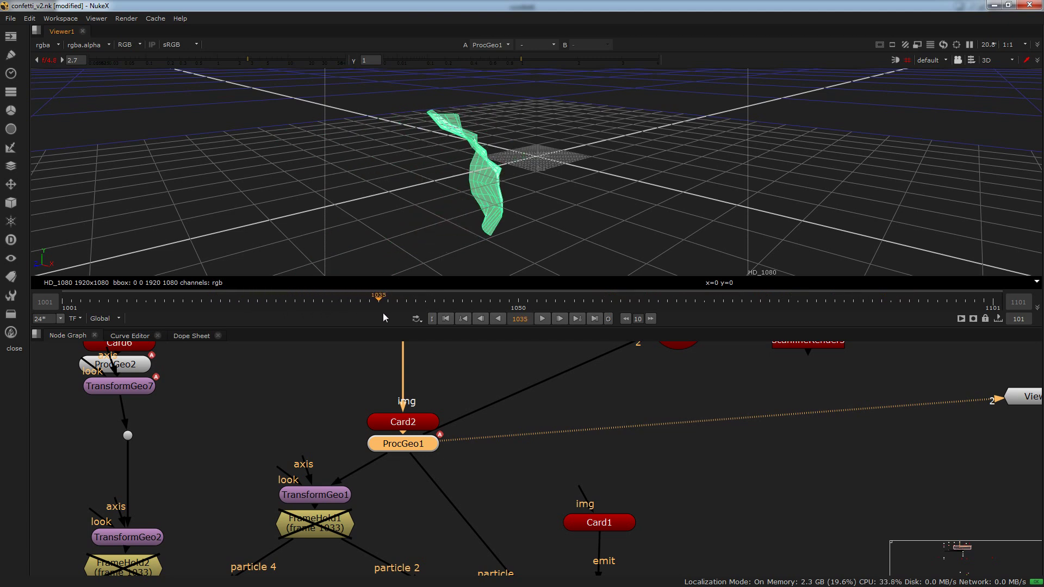
Show ProcGeo2 and the transform node under Card7 in the viewer to compare the blue and yellow cards
scroll(272, 420, down, 3)
scroll(273, 413, down, 2)
click(262, 416)
key(2)
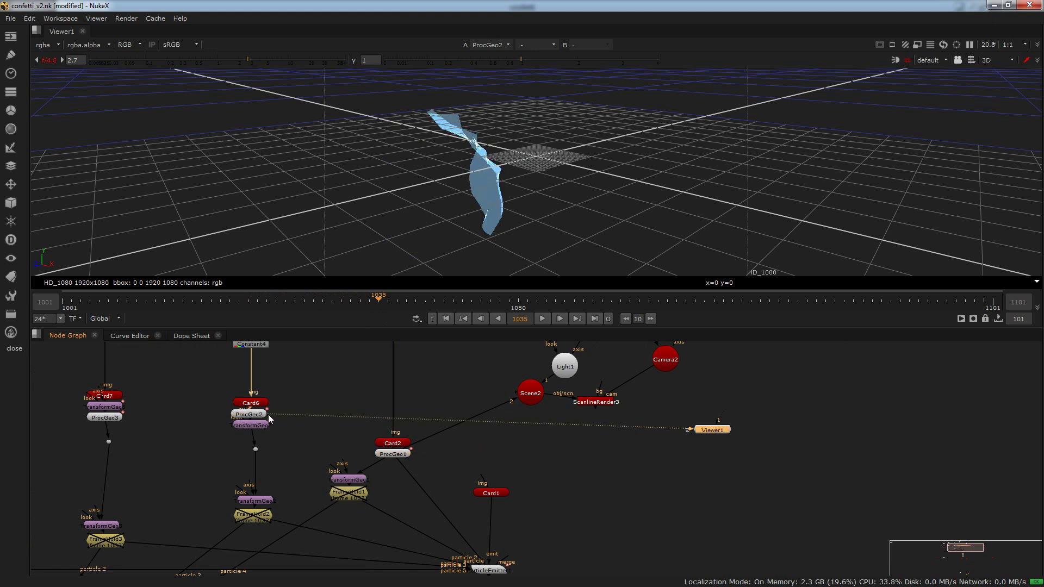
middle_drag(162, 425, 225, 441)
click(175, 424)
key(1)
middle_drag(32, 439, 181, 449)
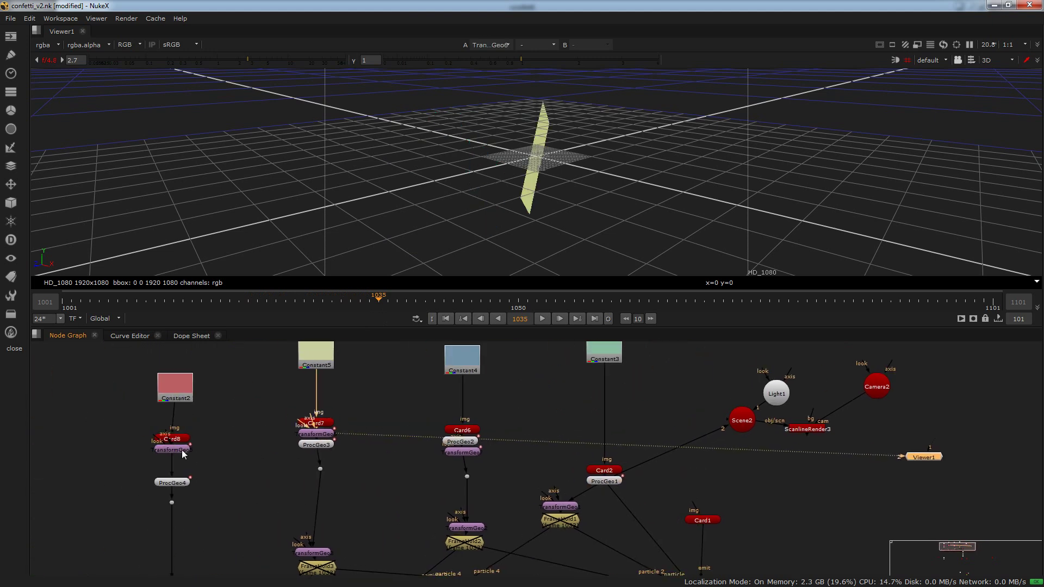
Show Card8's transform at frame 1049, and play the red card's deformation from ProcGeo4
click(178, 449)
key(1)
drag(342, 305, 508, 302)
click(177, 483)
key(1)
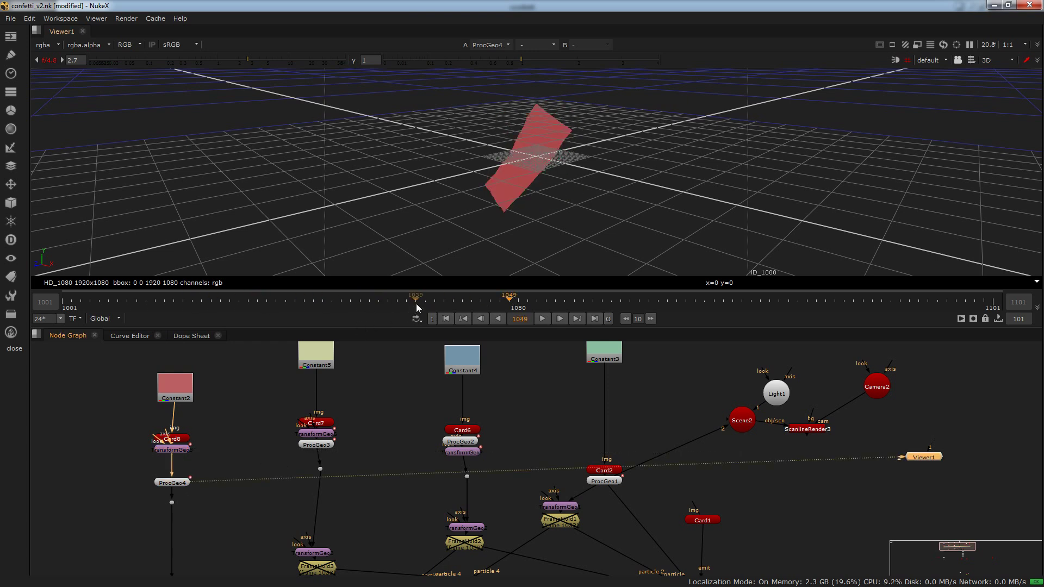
click(542, 319)
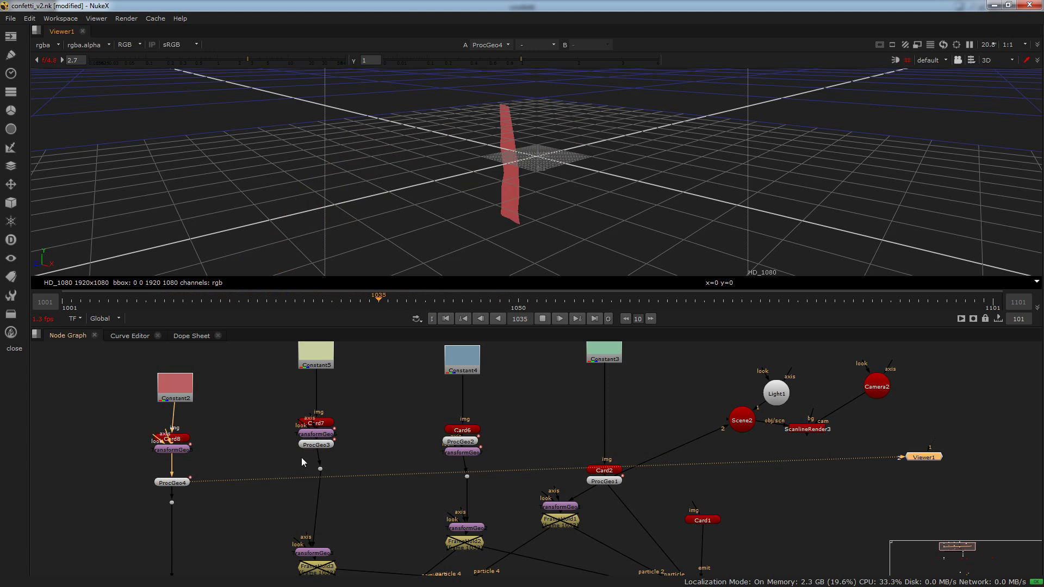
View ProcGeo3 and play the blue card's animation from TransformGeo7, scrubbing to frame 1026
click(312, 443)
key(1)
click(451, 453)
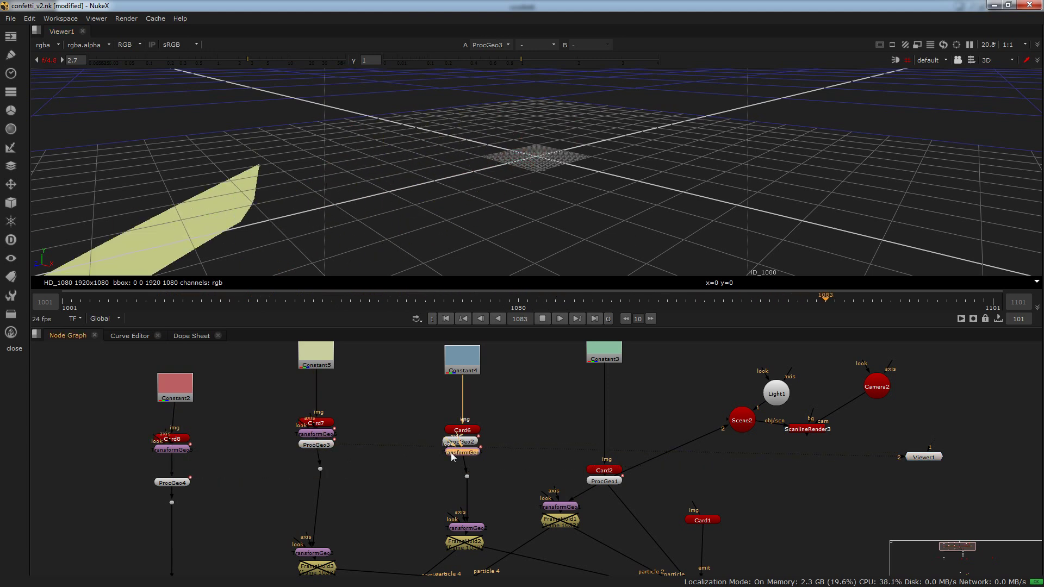
key(1)
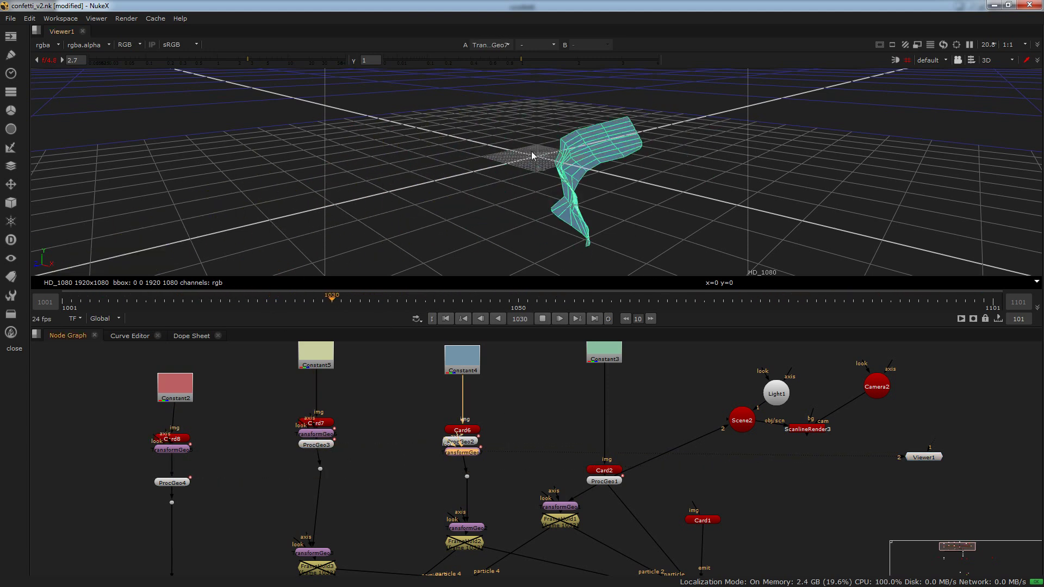
click(540, 320)
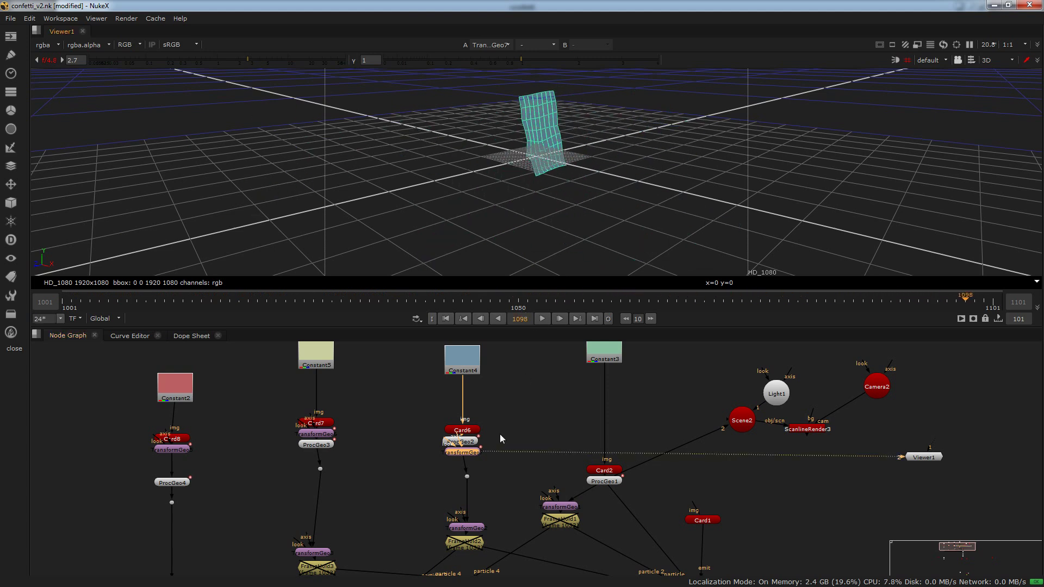
drag(460, 306, 293, 303)
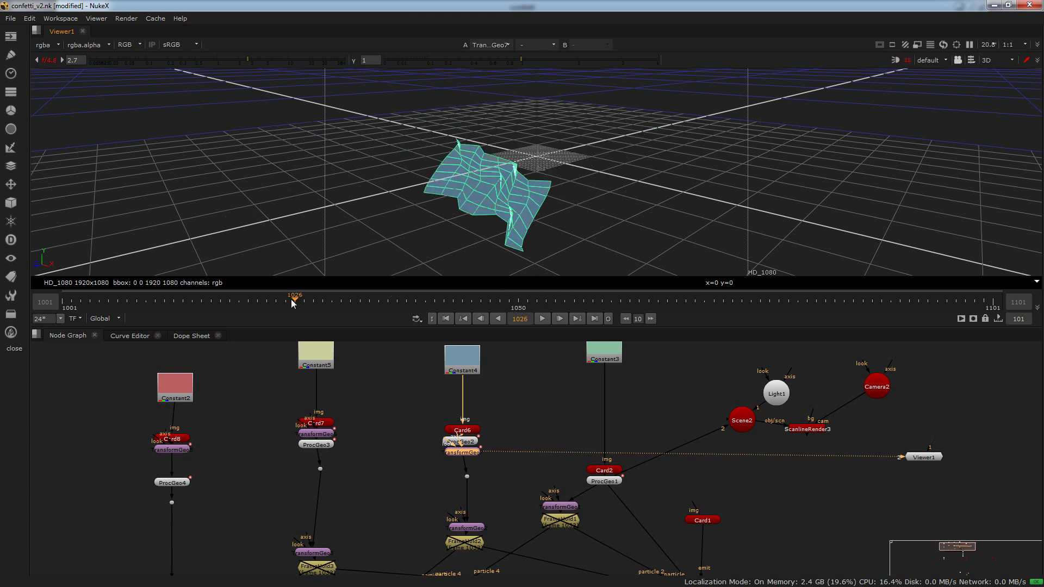
Play and scrub the yellow card's deformation from ProcGeo3, including frames 1008 and 1061, and stop at frame 1021
click(320, 442)
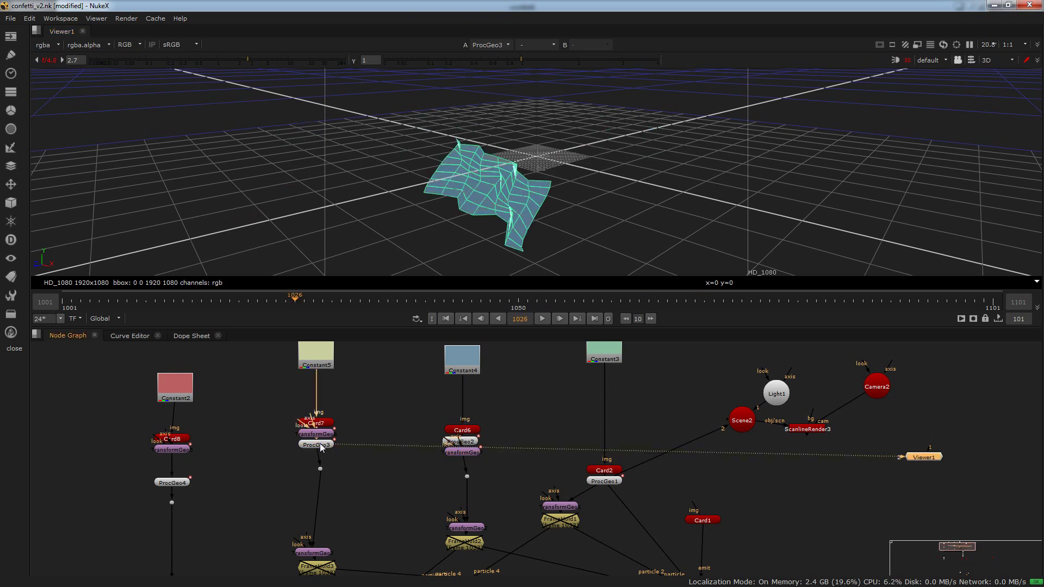
key(1)
click(311, 304)
drag(309, 300, 129, 304)
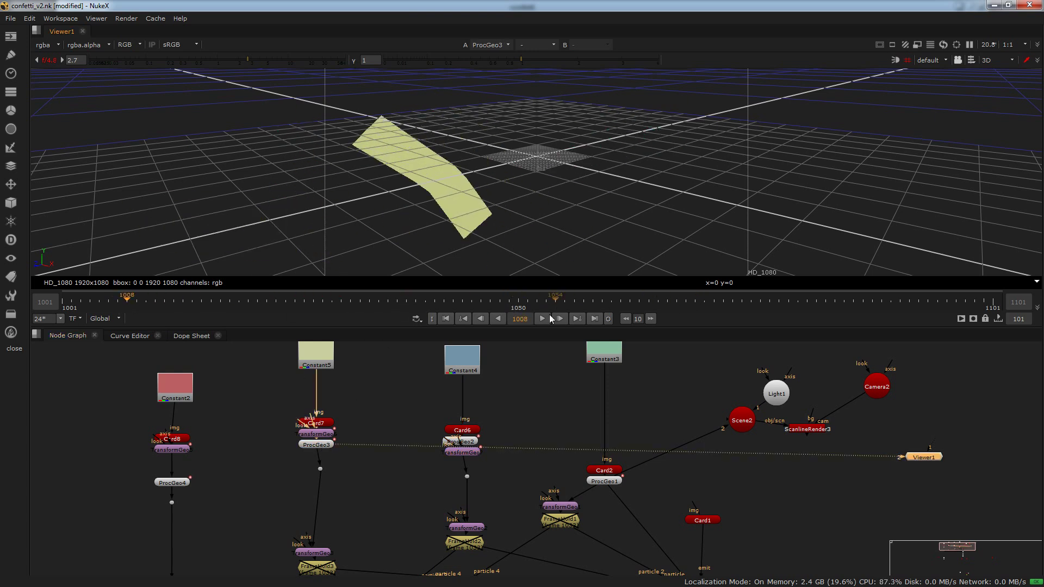
click(538, 320)
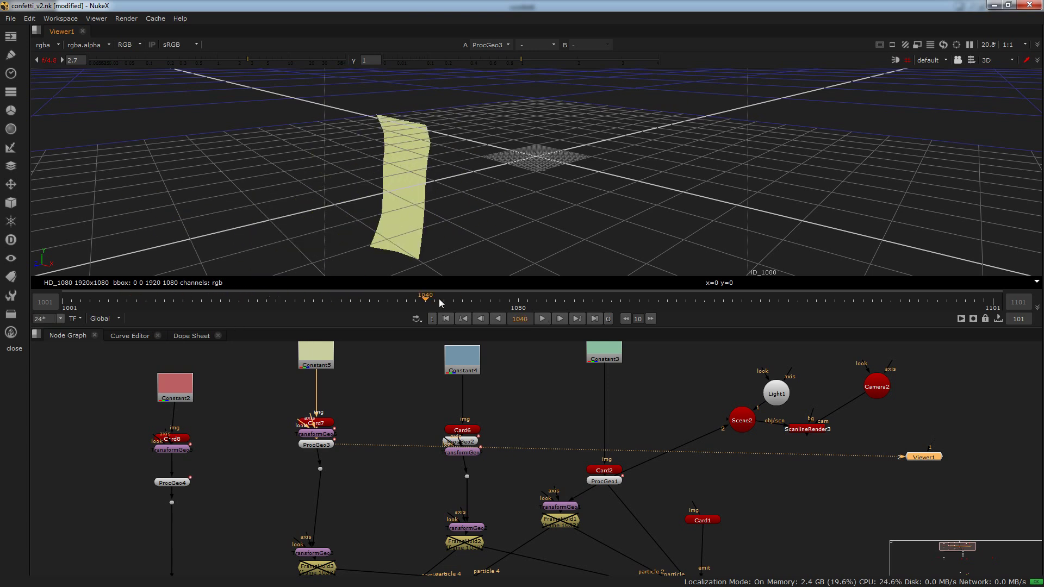
click(616, 299)
drag(614, 295, 623, 296)
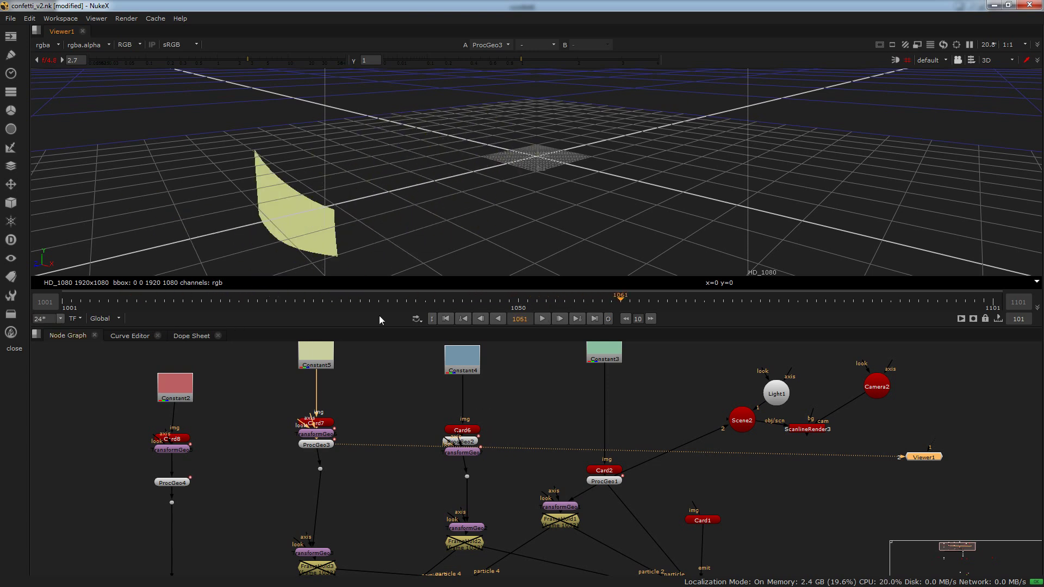
drag(359, 299, 248, 299)
Show ProcGeo1 in the viewer and play the green card's deformation up to frame 1049
click(605, 480)
key(1)
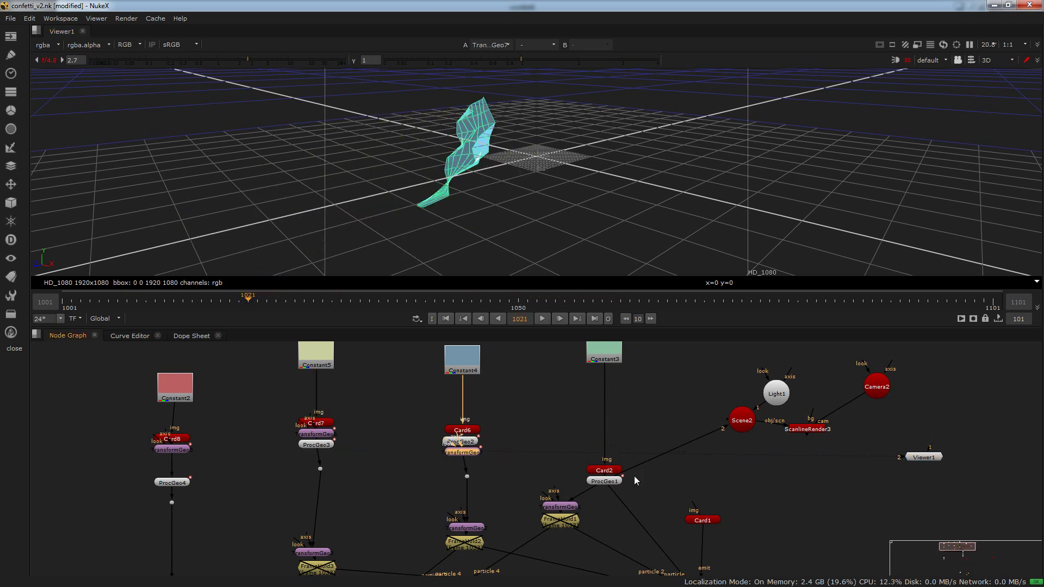
click(542, 319)
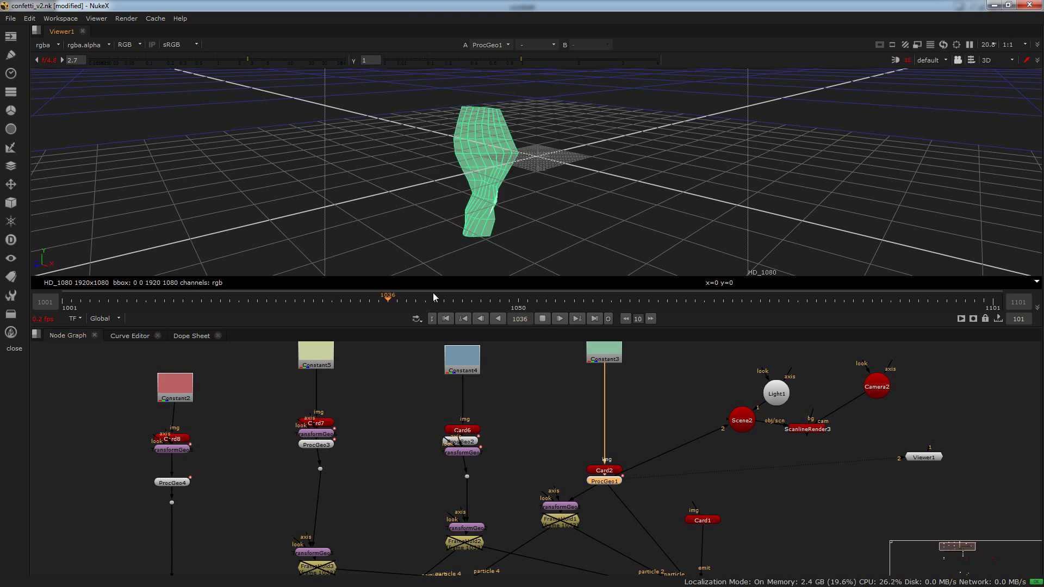
key(k)
Examine ParticleEmitter1's particle inputs in the node graph and the particle nodes chained below it
scroll(526, 393, down, 2)
scroll(598, 467, up, 4)
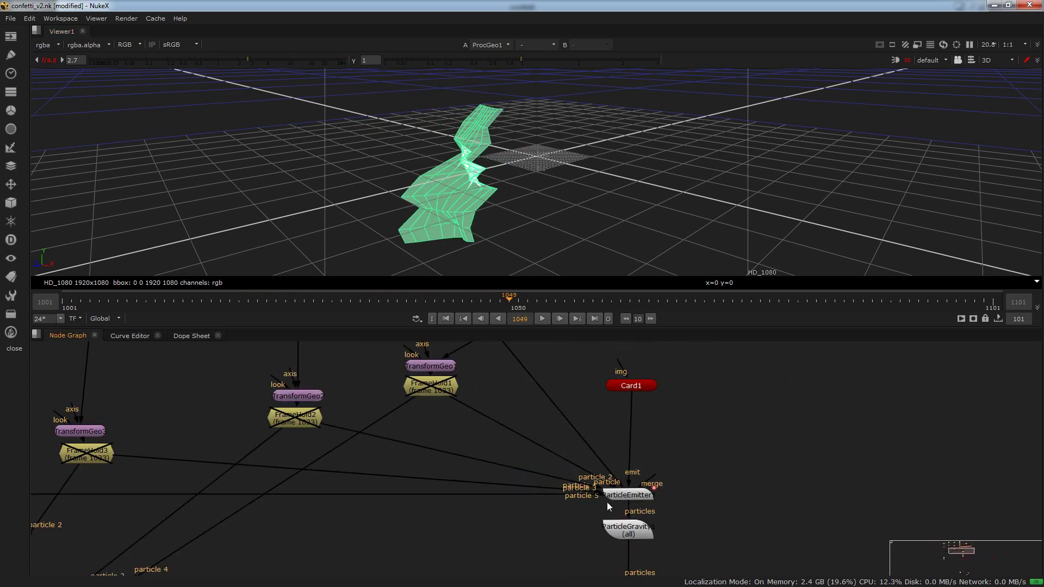
drag(607, 496, 612, 507)
middle_drag(654, 491, 573, 454)
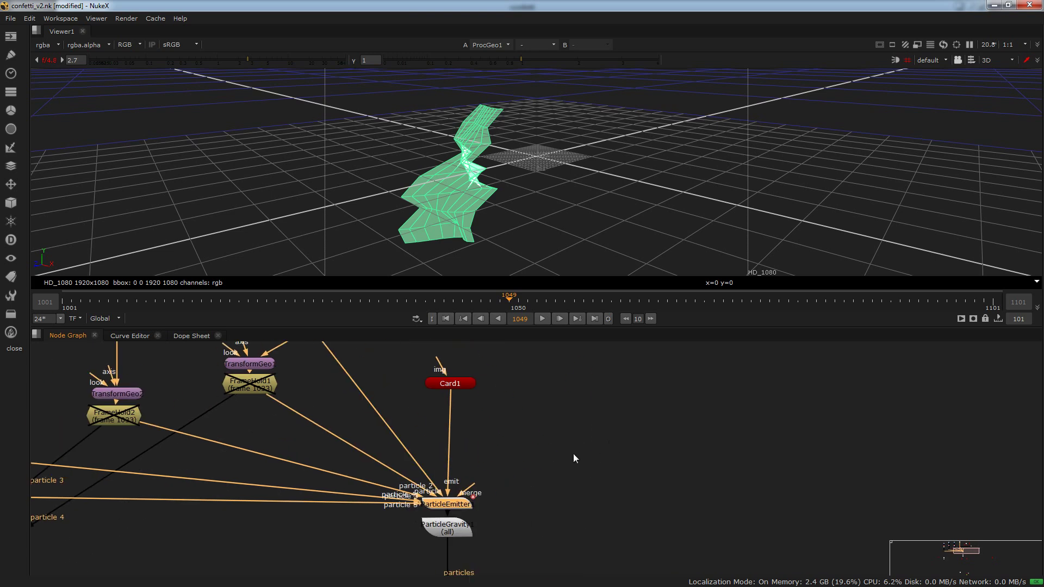
drag(417, 507, 437, 503)
mouse_move(438, 505)
mouse_down()
mouse_move(439, 426)
mouse_move(442, 490)
mouse_up()
shift+click(456, 525)
scroll(462, 520, down, 2)
middle_drag(462, 521, 484, 379)
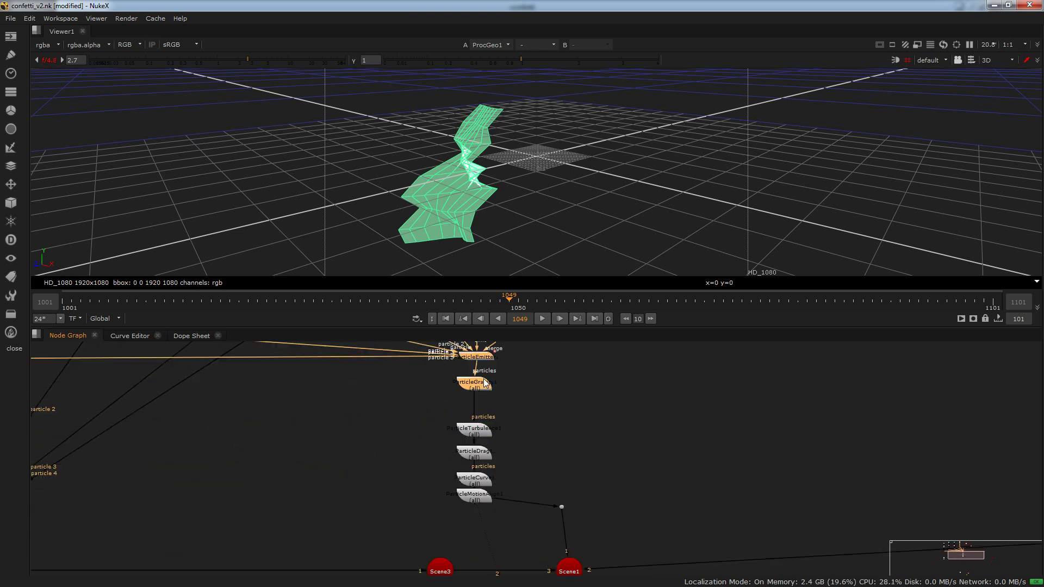
drag(485, 357, 212, 407)
click(537, 389)
scroll(453, 380, up, 5)
middle_drag(212, 407, 814, 518)
drag(814, 518, 417, 452)
scroll(416, 453, down, 2)
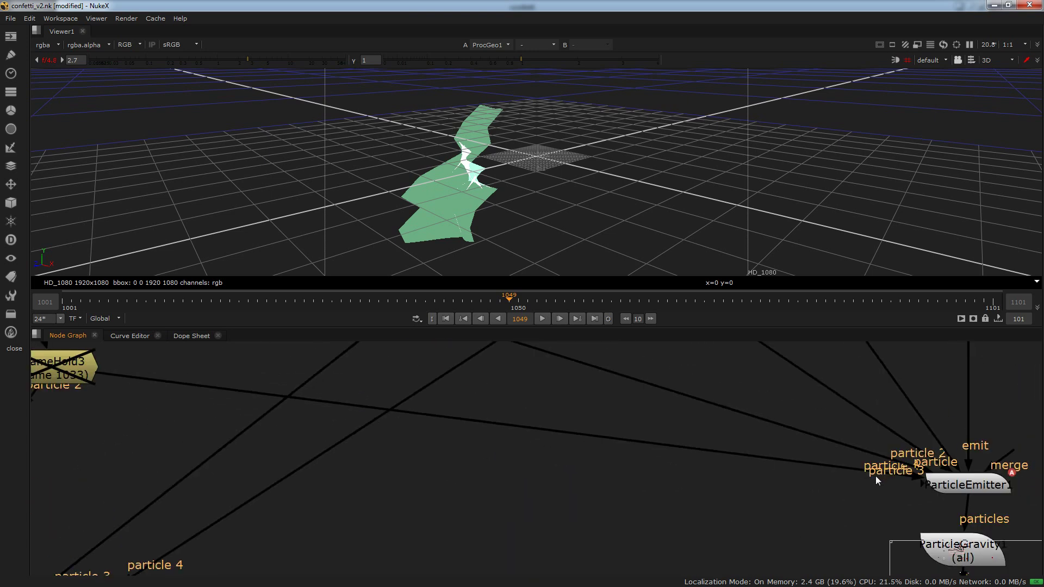
Add two dots beside ParticleEmitter1 and connect them to its particle 5 and particle 6 inputs
click(787, 504)
key(period)
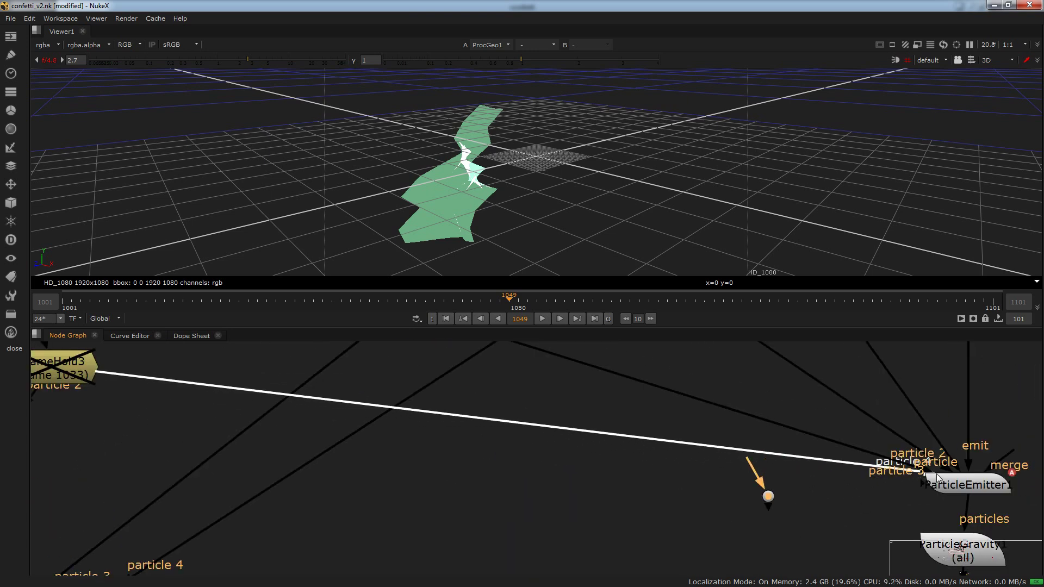
drag(921, 486, 720, 471)
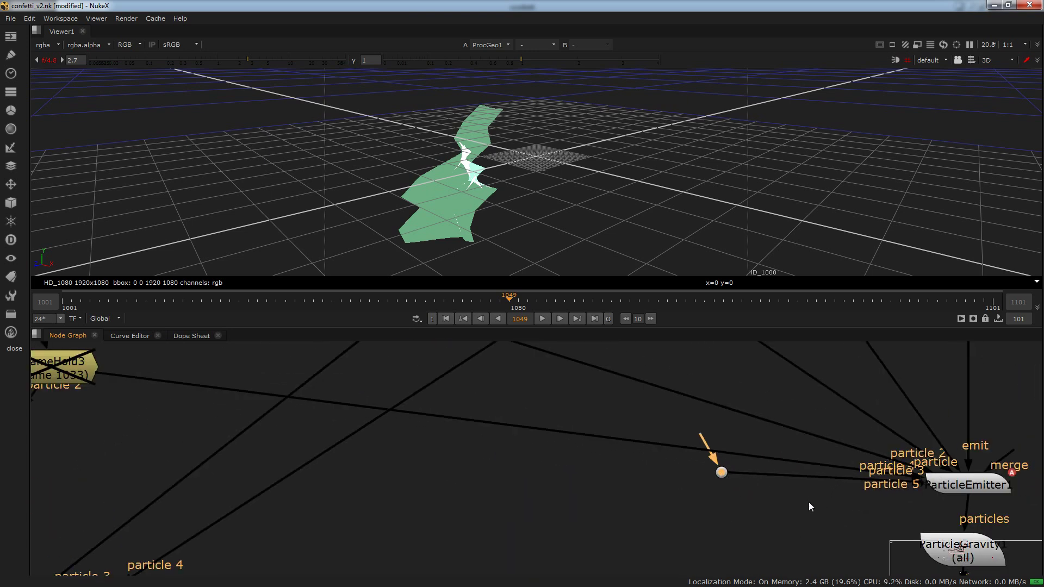
click(735, 510)
key(period)
drag(931, 490, 736, 510)
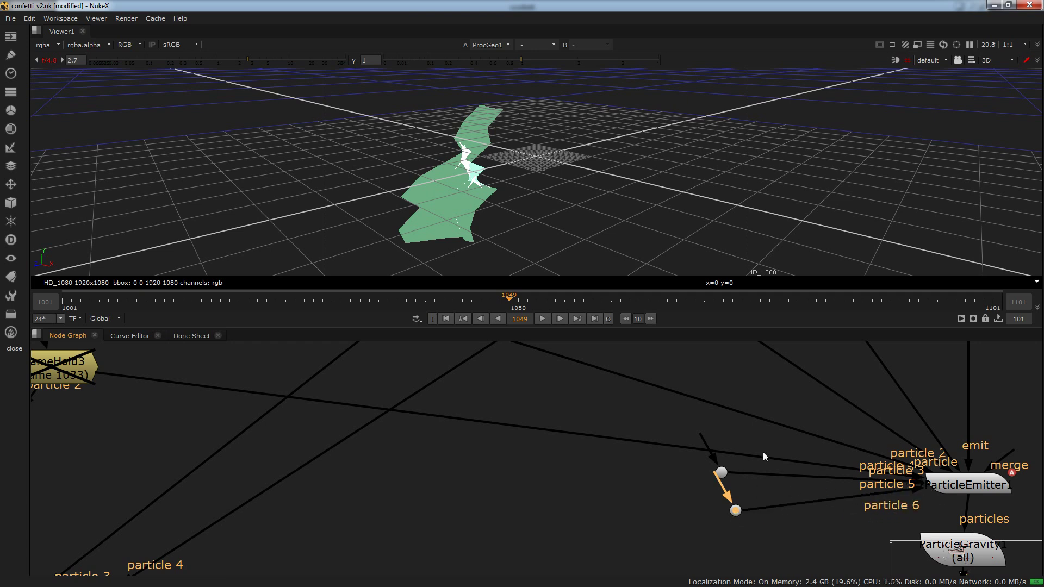
Add a Sphere geometry node, connect it to the particle 5 dot, and delete the sphere and both dots again
click(579, 471)
key(Tab)
text(sphere)
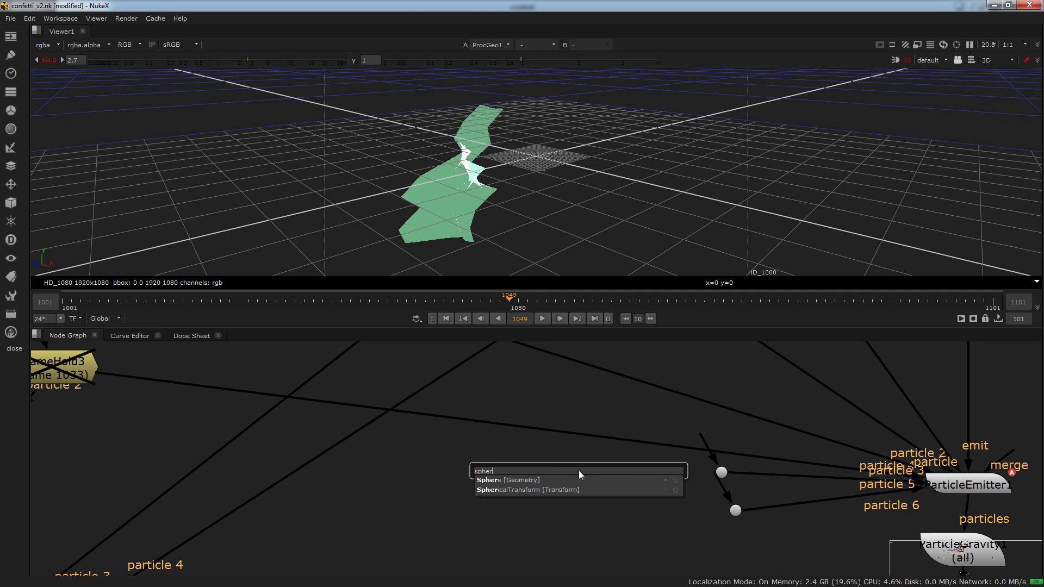
click(552, 479)
drag(707, 446, 599, 470)
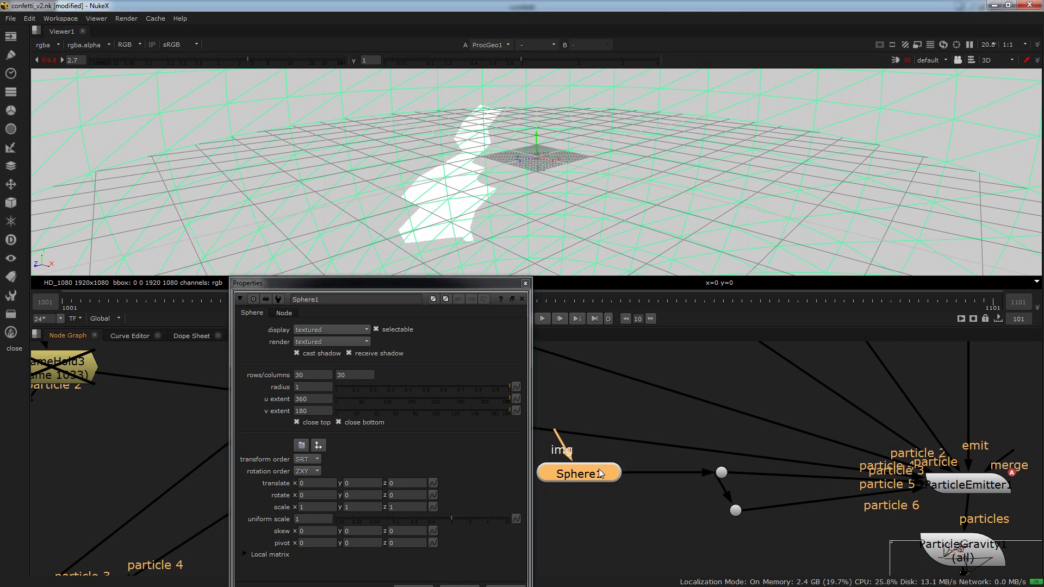
drag(778, 441, 538, 514)
key(Delete)
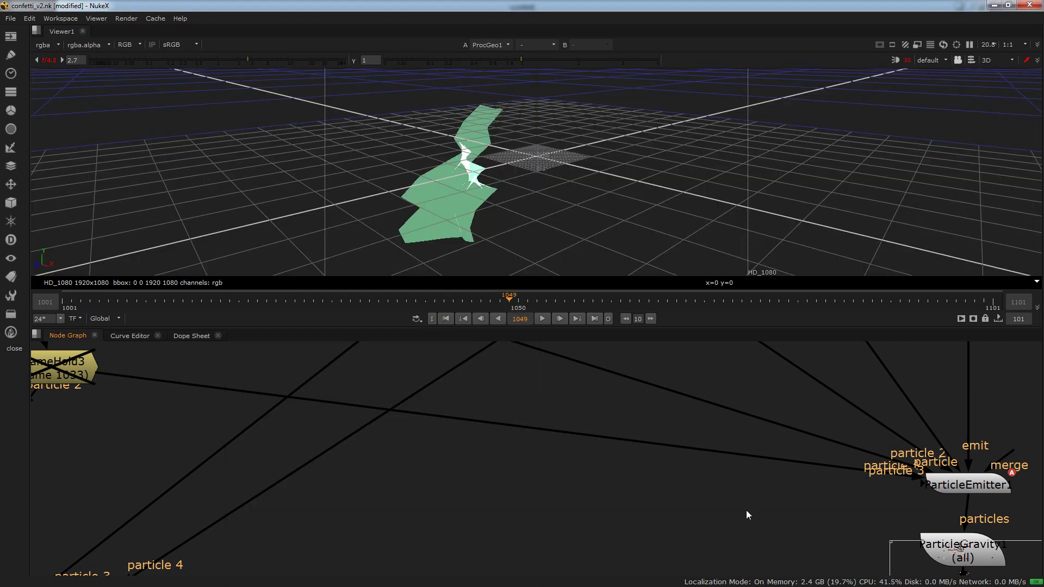
Show ParticleEmitter1 in the viewer and examine the card branches feeding its particle inputs
click(971, 478)
key(2)
scroll(760, 475, down, 4)
middle_drag(760, 474, 635, 484)
scroll(616, 460, down, 3)
drag(283, 474, 286, 473)
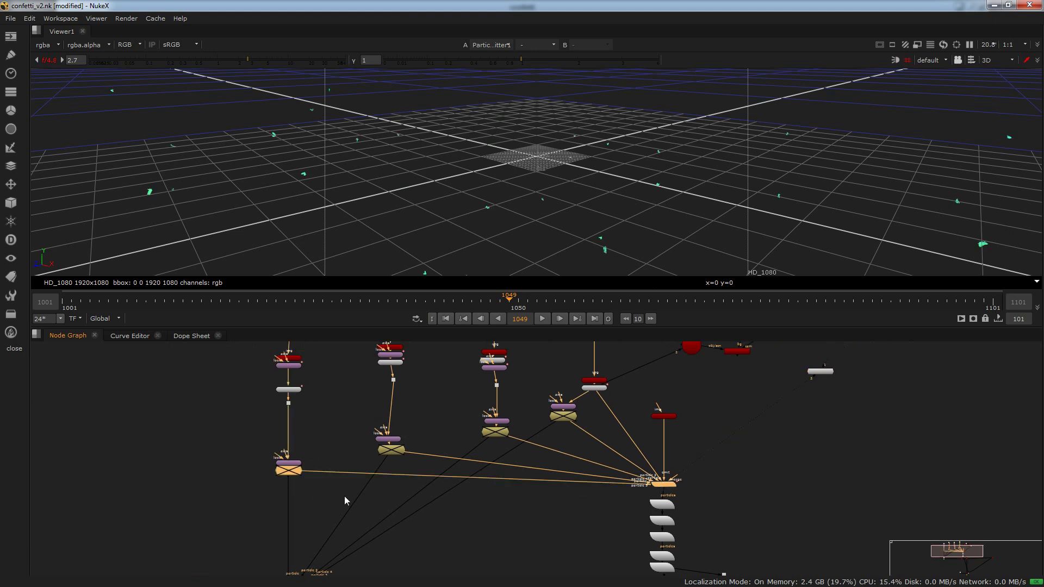
click(383, 498)
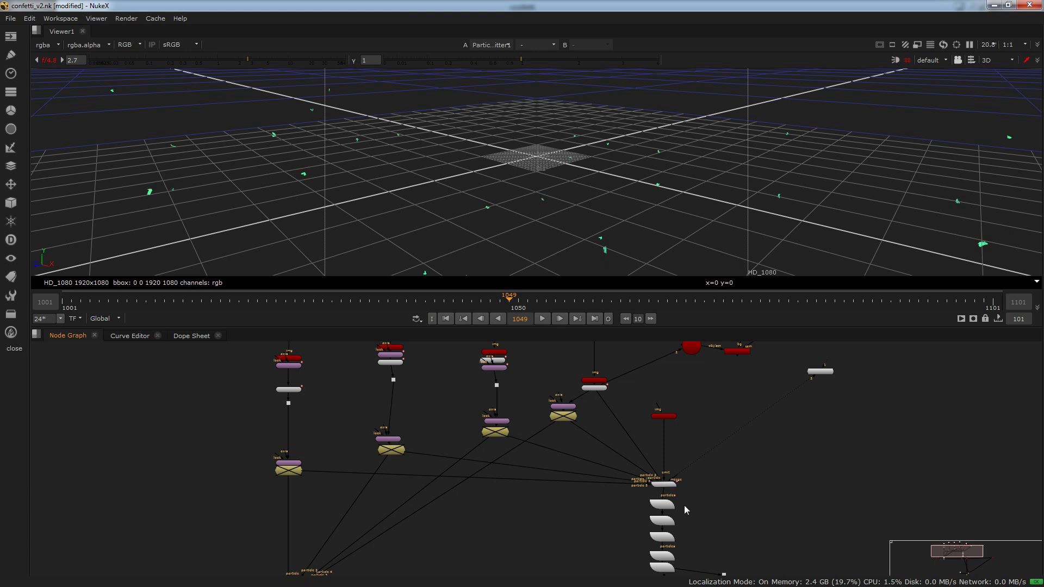
Play ParticleEmitter1's confetti emission and scrub back to frame 1040 to inspect the particles from above
click(659, 483)
click(537, 318)
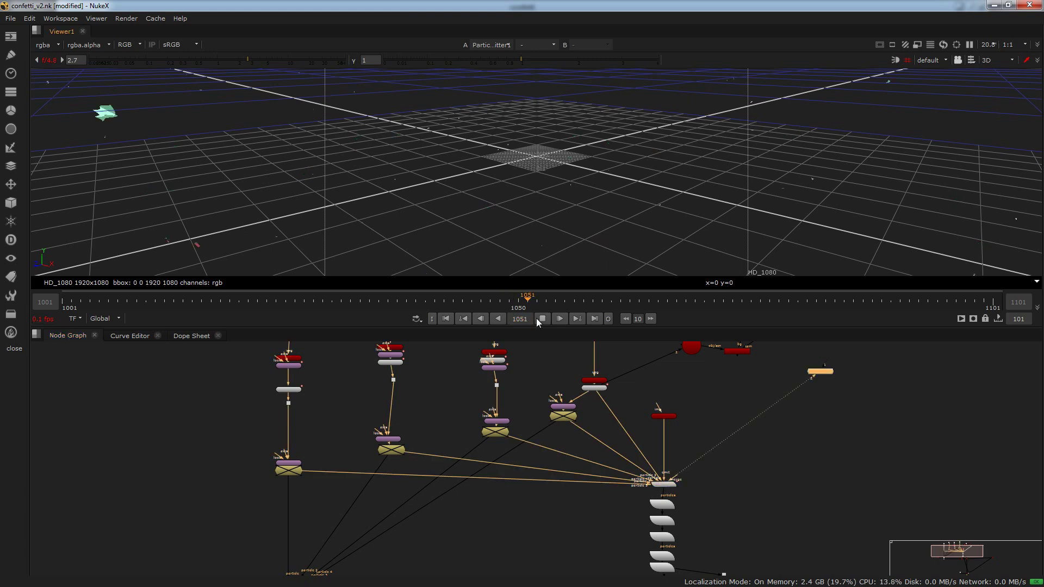
click(314, 303)
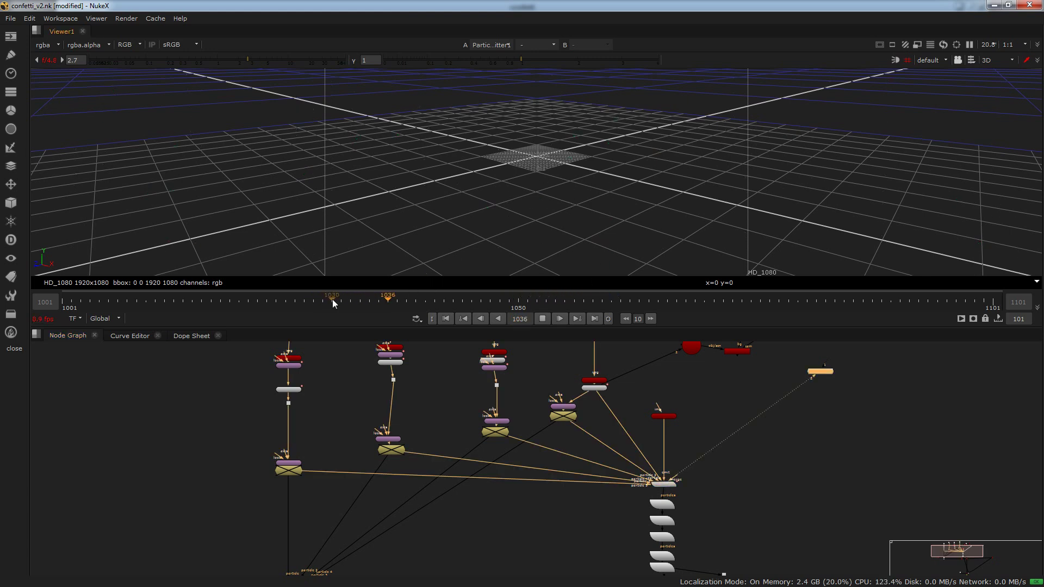
click(542, 318)
scroll(530, 90, up, 4)
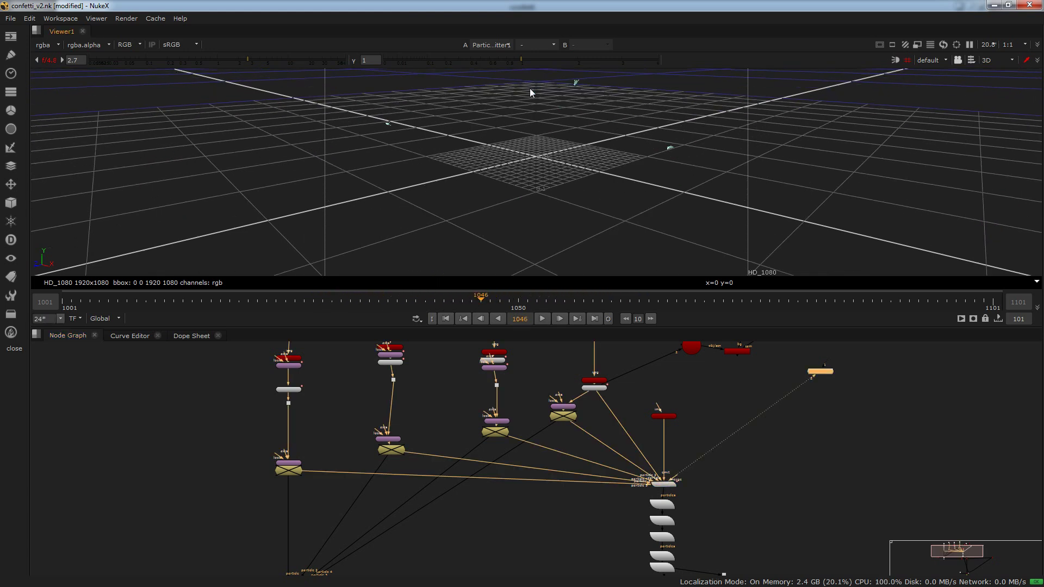
mouse_move(530, 91)
ctrl+mouse_down()
mouse_move(608, 145)
mouse_move(603, 224)
mouse_move(593, 75)
mouse_move(603, 183)
mouse_move(581, 128)
mouse_move(652, 105)
mouse_move(665, 105)
mouse_move(601, 128)
mouse_move(719, 118)
mouse_move(761, 131)
mouse_move(464, 176)
mouse_move(506, 201)
mouse_move(703, 207)
mouse_move(607, 215)
ctrl+mouse_up()
drag(462, 303, 373, 302)
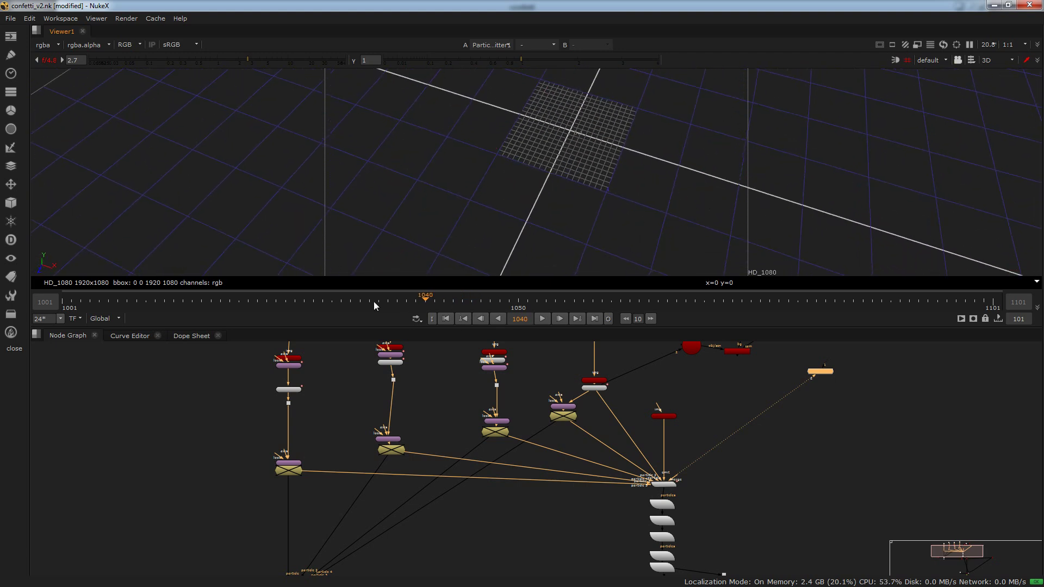
Play ParticleEmitter1's emission from frame 1040 and stop at frame 1051 to examine how the confetti spreads
click(542, 319)
scroll(581, 201, down, 3)
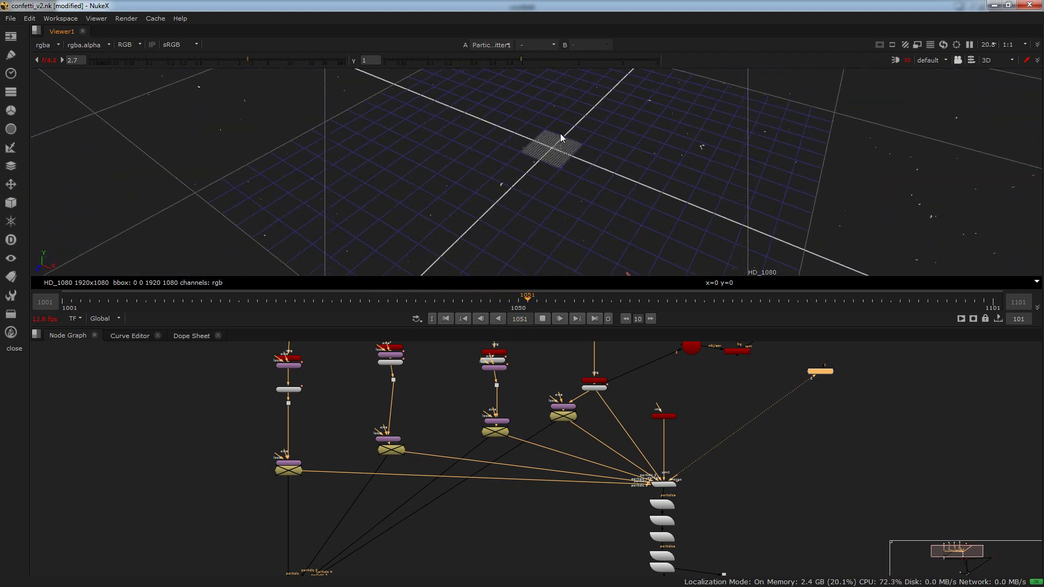
click(363, 299)
click(421, 303)
key(k)
Show ParticleGravity1 in the viewer, examine its from and to settings, and scrub the frames to inspect its effect
scroll(658, 499, up, 5)
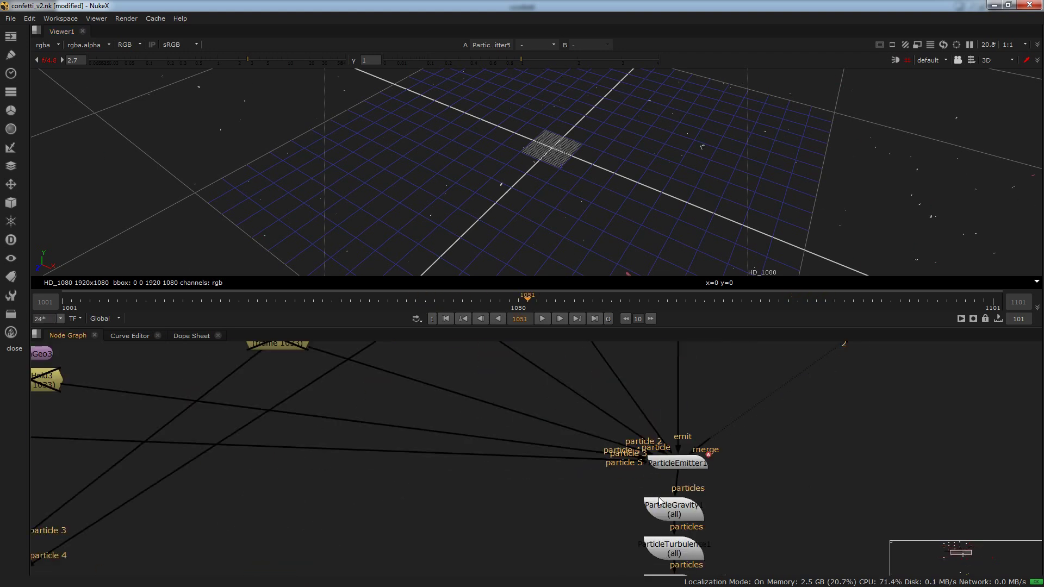
click(672, 469)
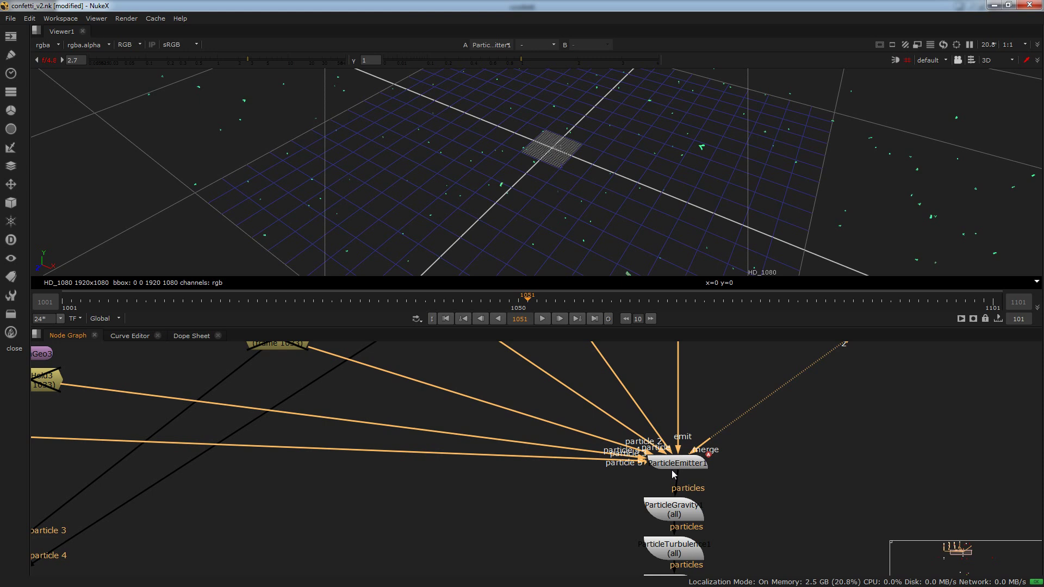
click(670, 513)
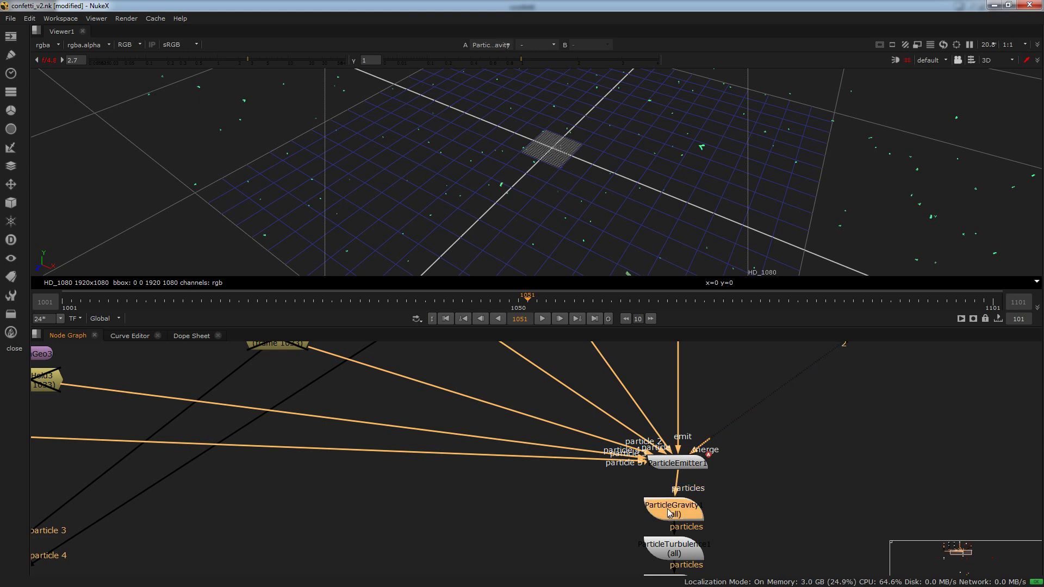
double_click(670, 513)
ctrl+drag(589, 136, 576, 217)
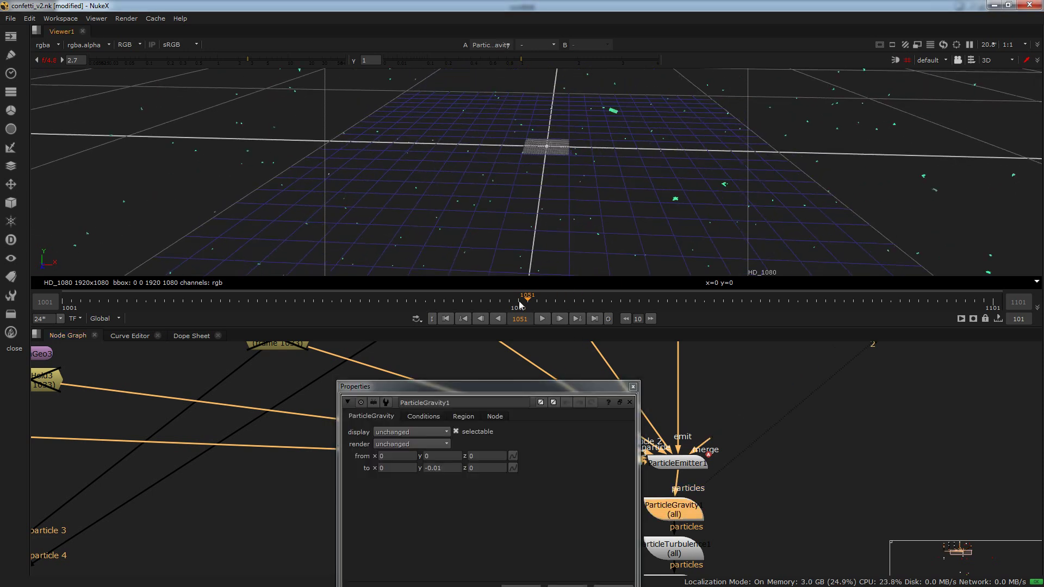
drag(519, 304, 406, 306)
drag(535, 308, 526, 300)
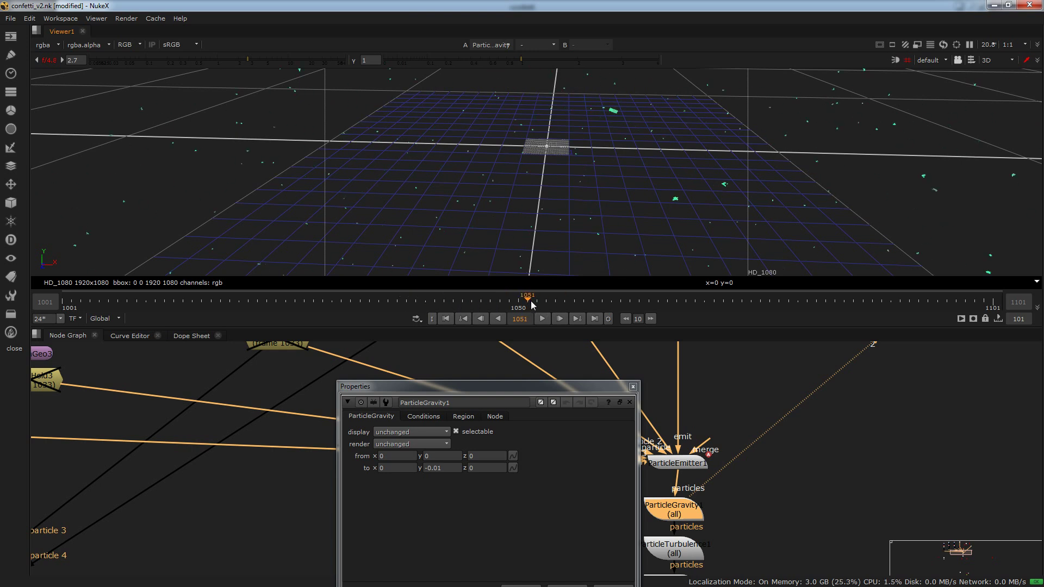
key(Escape)
Show ParticleTurbulence1 in the viewer, examine its strength, scale and offset settings, and scrub back to frame 1036
click(686, 551)
key(1)
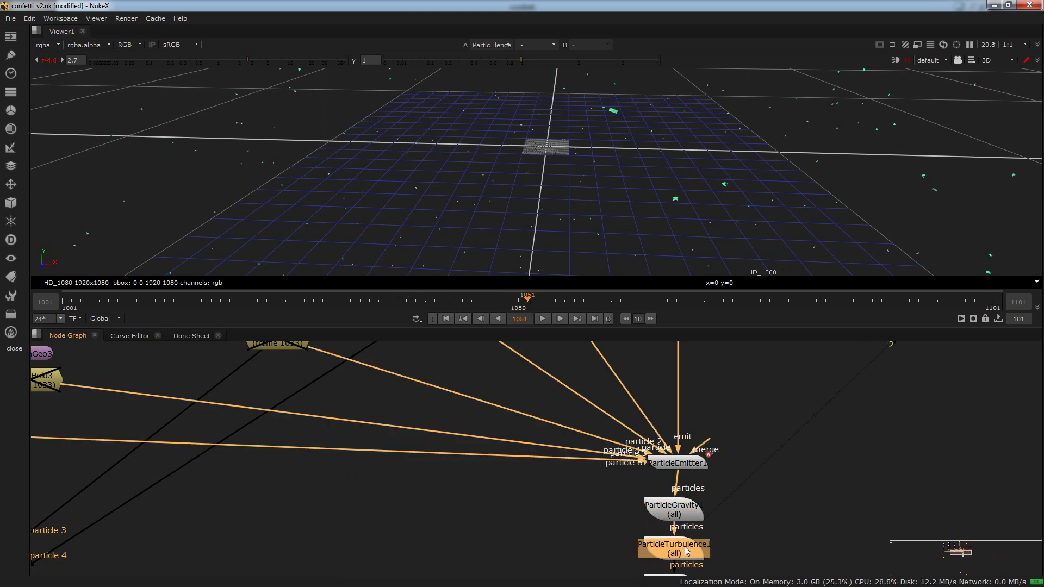
double_click(687, 551)
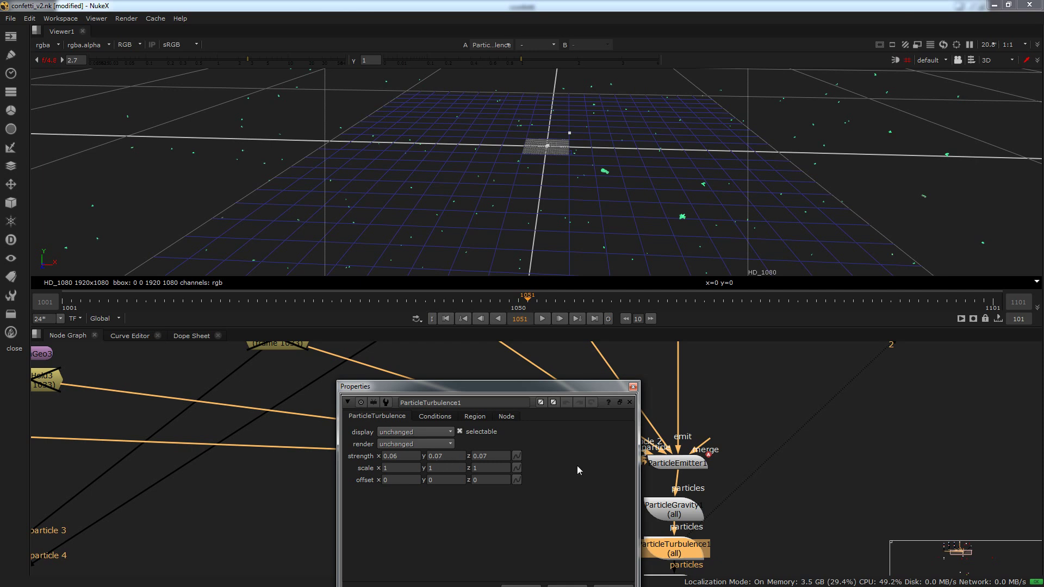
click(368, 306)
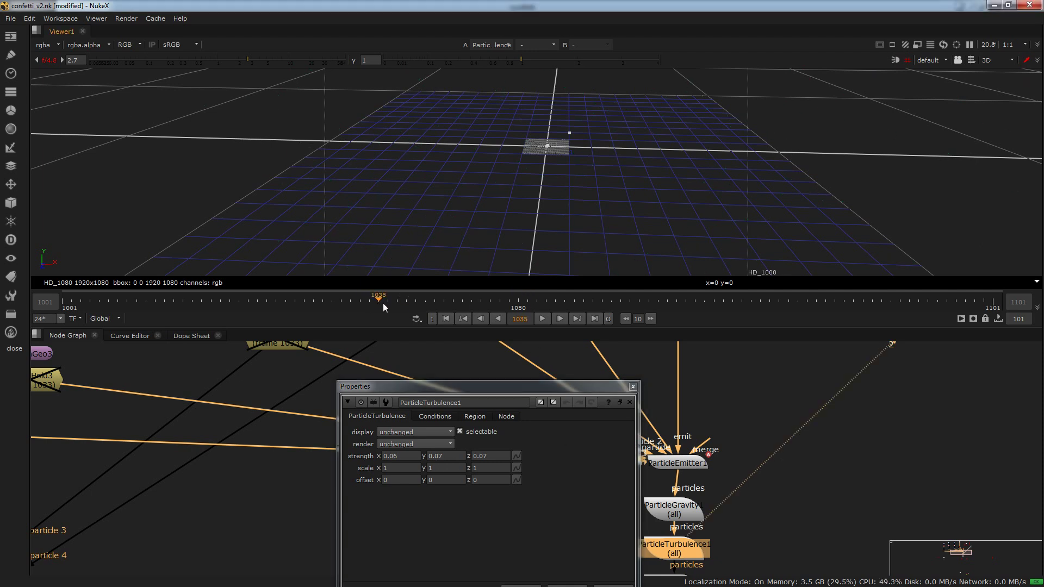
drag(383, 303, 387, 302)
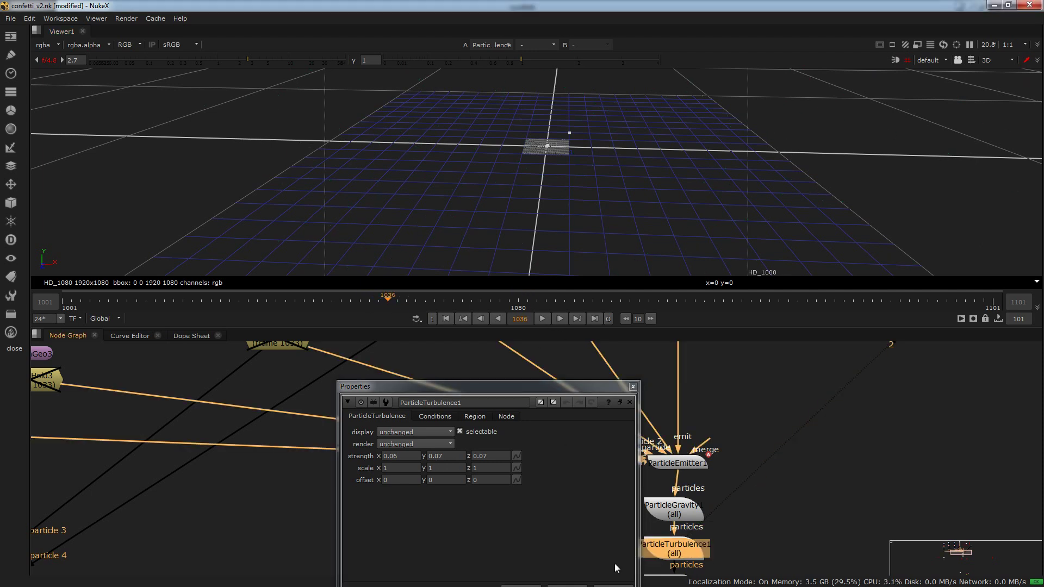
click(615, 585)
click(735, 536)
Cut ParticleTurbulence1 out of the particle chain and reinsert it between ParticleEmitter1 and ParticleGravity1
middle_drag(598, 517, 554, 436)
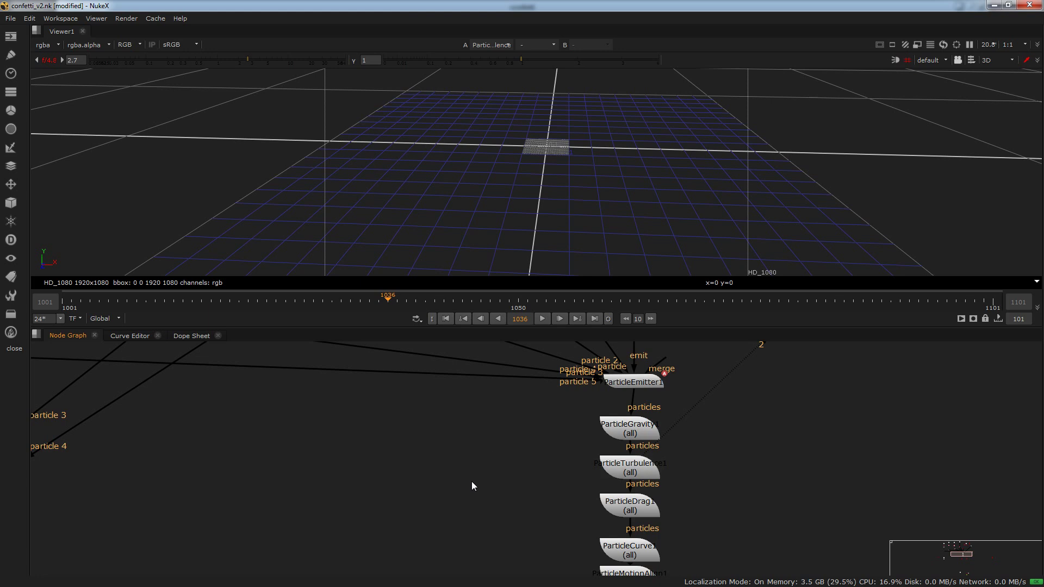
drag(765, 437, 484, 492)
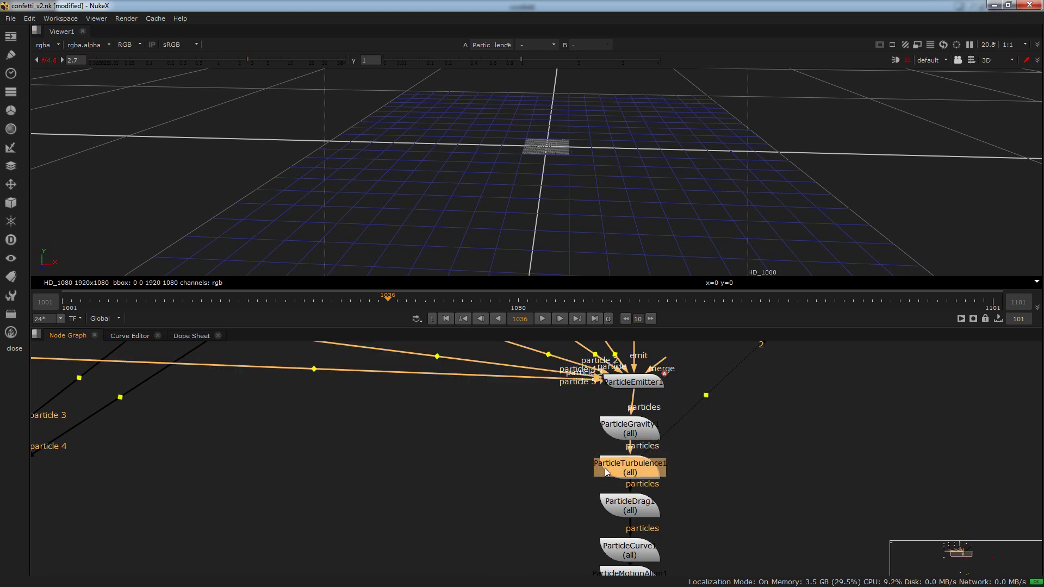
key(ctrl+x)
drag(629, 424, 627, 459)
click(660, 406)
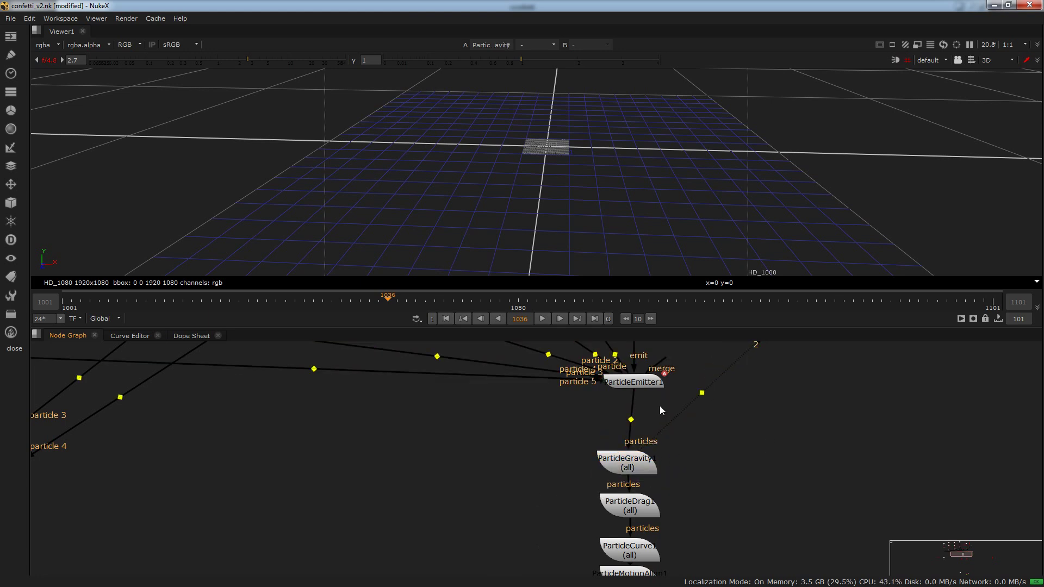
key(ctrl+v)
drag(665, 409, 644, 422)
click(717, 457)
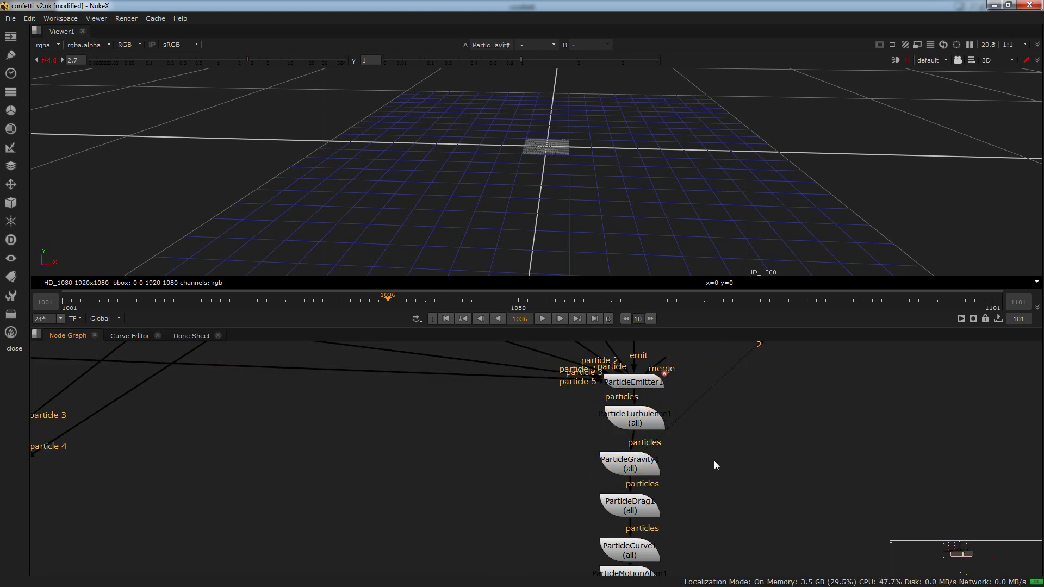
Show ParticleTurbulence1 in the viewer and play the emission to examine the turbulence applied before gravity
click(650, 428)
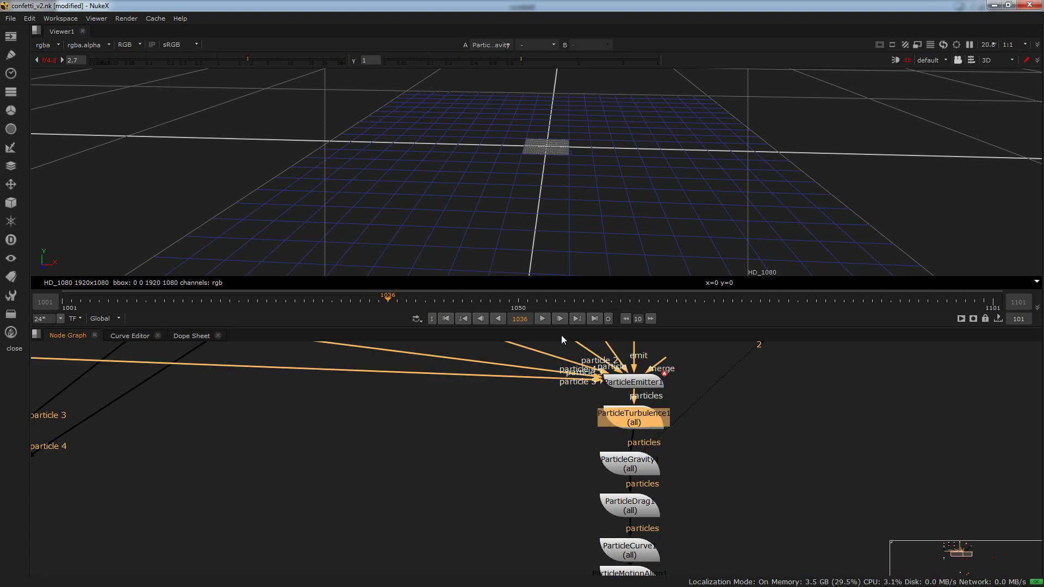
key(1)
click(542, 319)
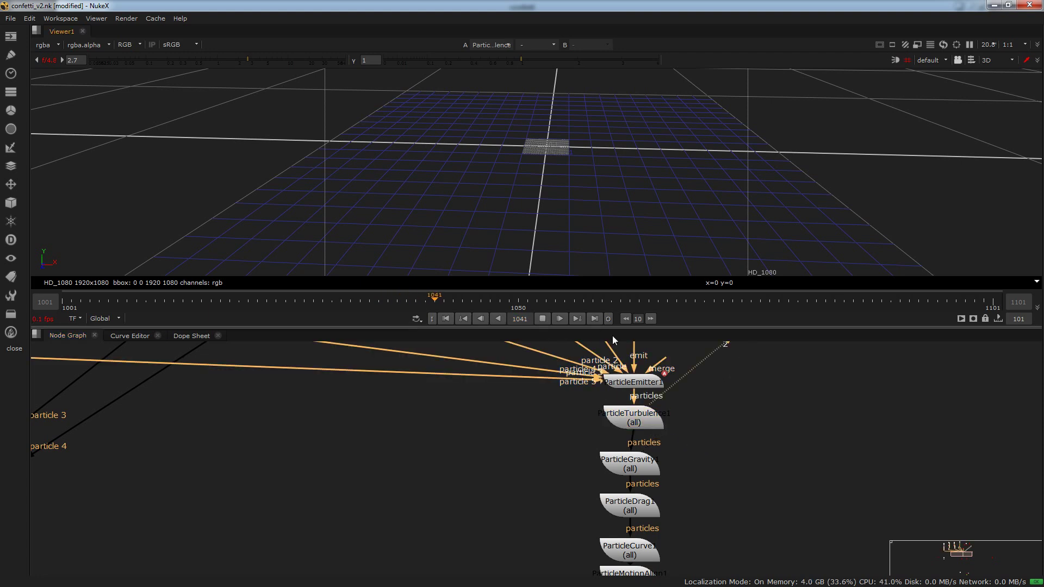
Show ParticleGravity1 in the viewer, stop the playback, and inspect the confetti up close at frame 1046
click(640, 474)
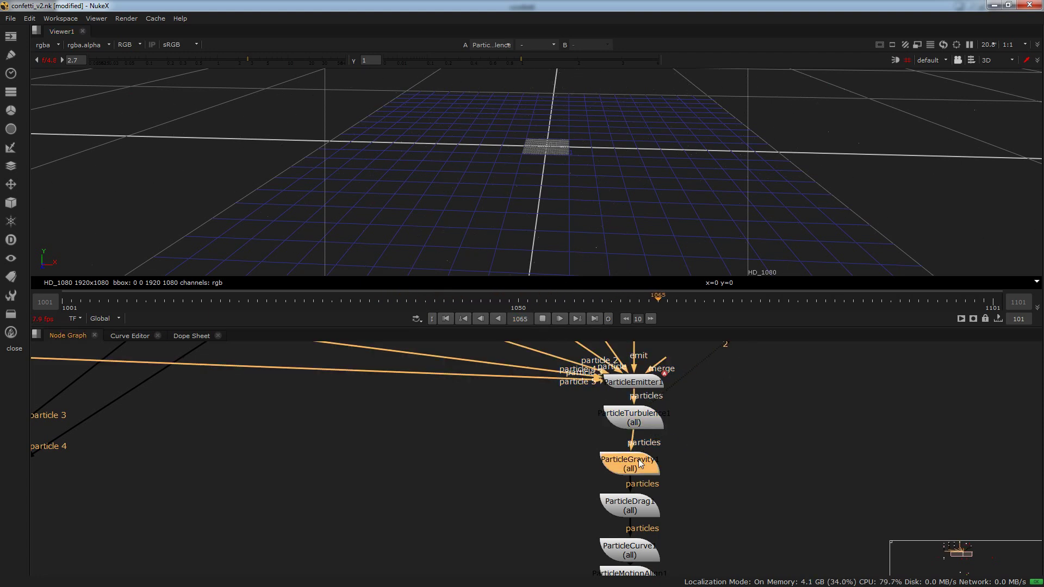
key(1)
click(492, 453)
key(k)
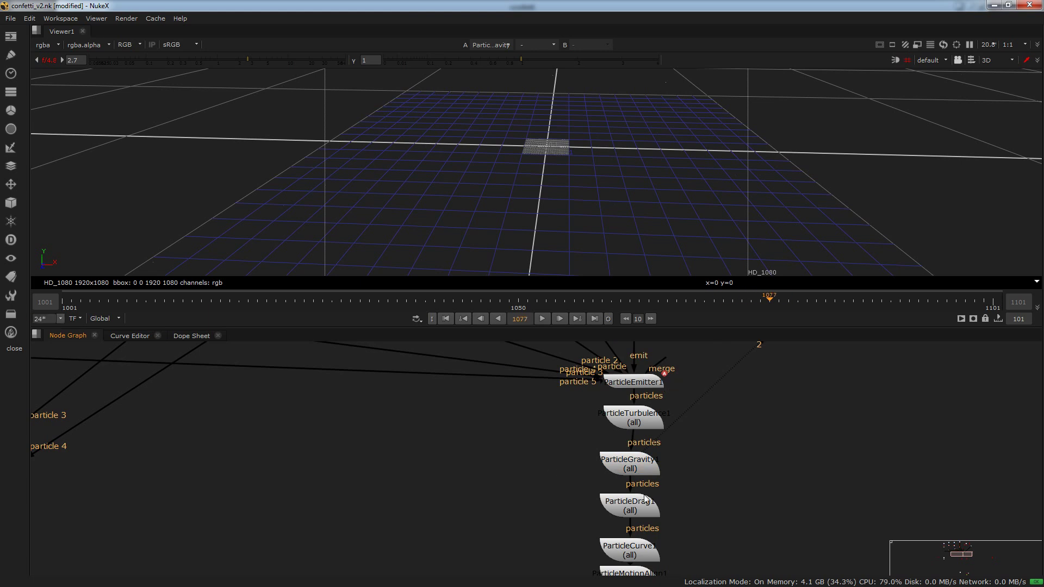
drag(550, 311, 483, 317)
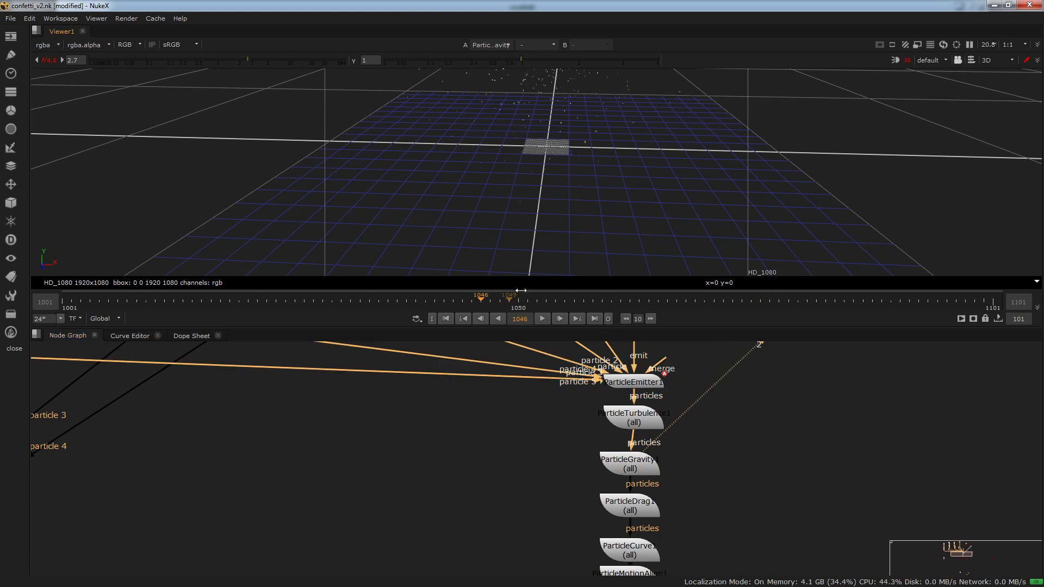
scroll(563, 142, up, 3)
mouse_move(563, 142)
ctrl+mouse_down()
mouse_move(579, 197)
mouse_move(577, 155)
mouse_move(554, 138)
ctrl+mouse_up()
scroll(554, 137, up, 3)
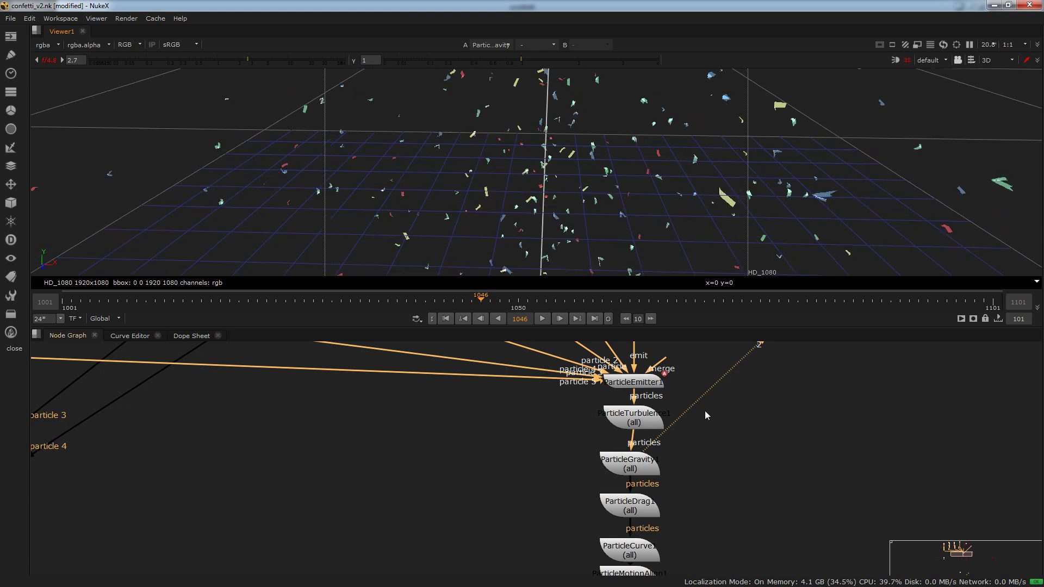
Show ParticleDrag1 in the viewer, open its properties, and try different drag values, ending at 0.955
click(639, 506)
double_click(637, 506)
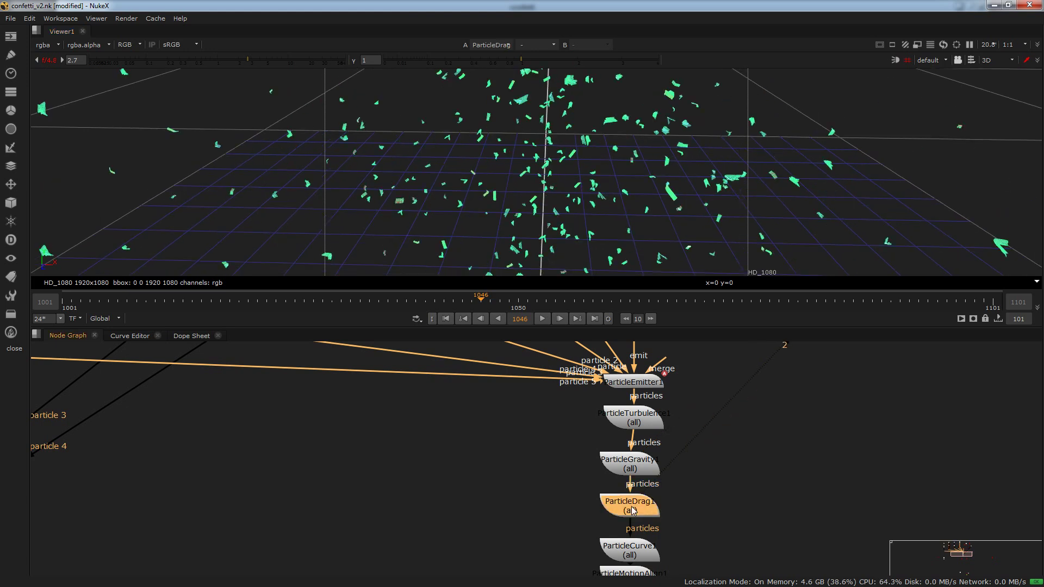
drag(560, 455, 543, 452)
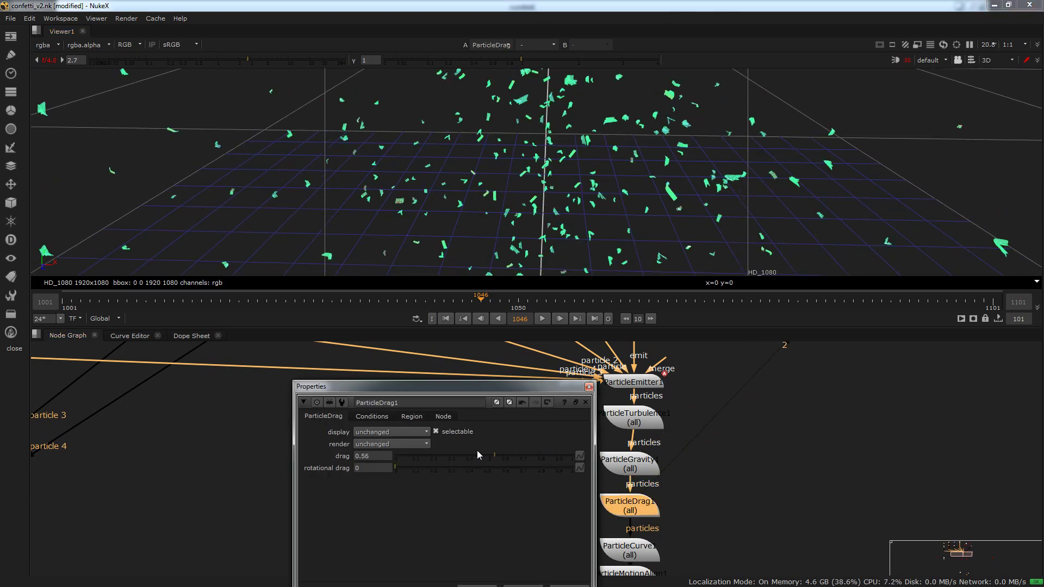
drag(477, 450, 463, 451)
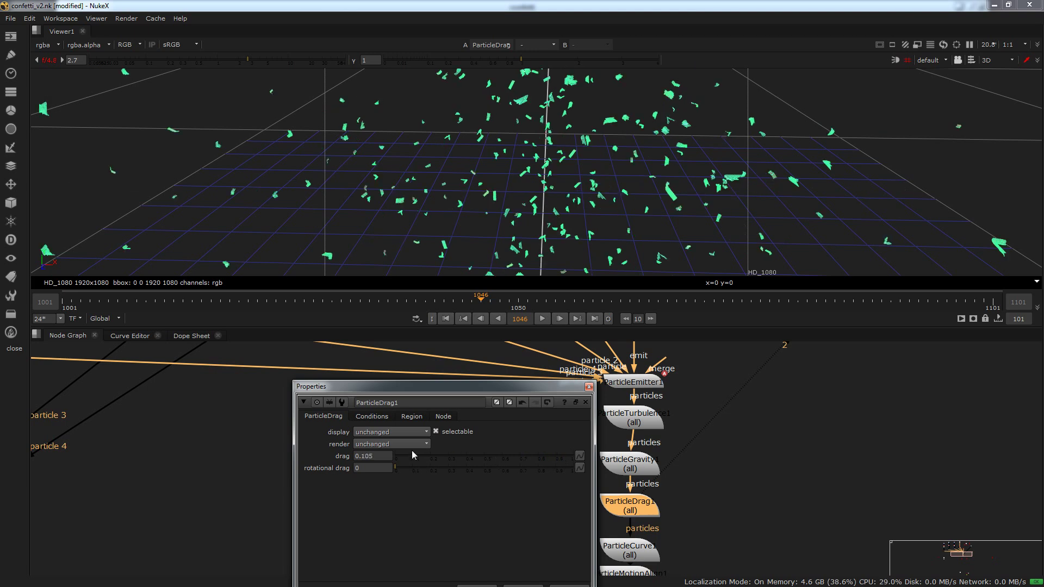
drag(411, 451, 565, 459)
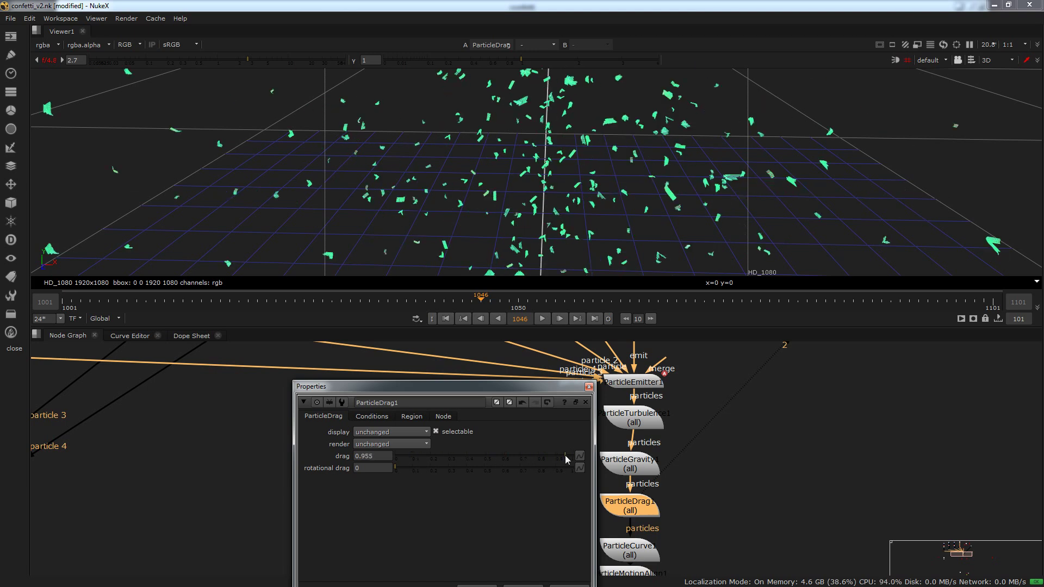
Play the confetti to examine the effect of the drag, readjust ParticleDrag1's drag value slightly, and close its properties
click(462, 318)
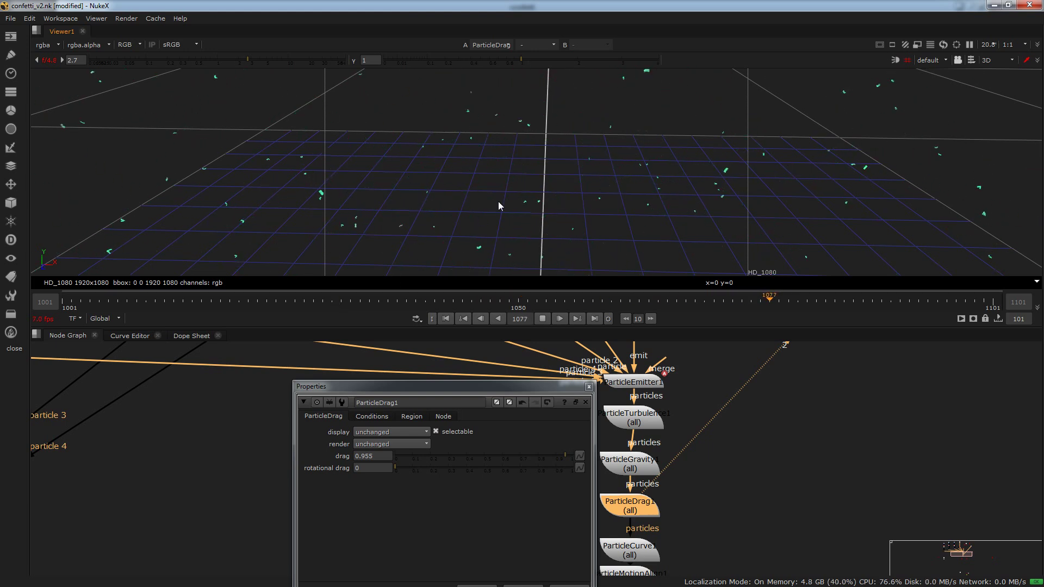
scroll(511, 190, down, 5)
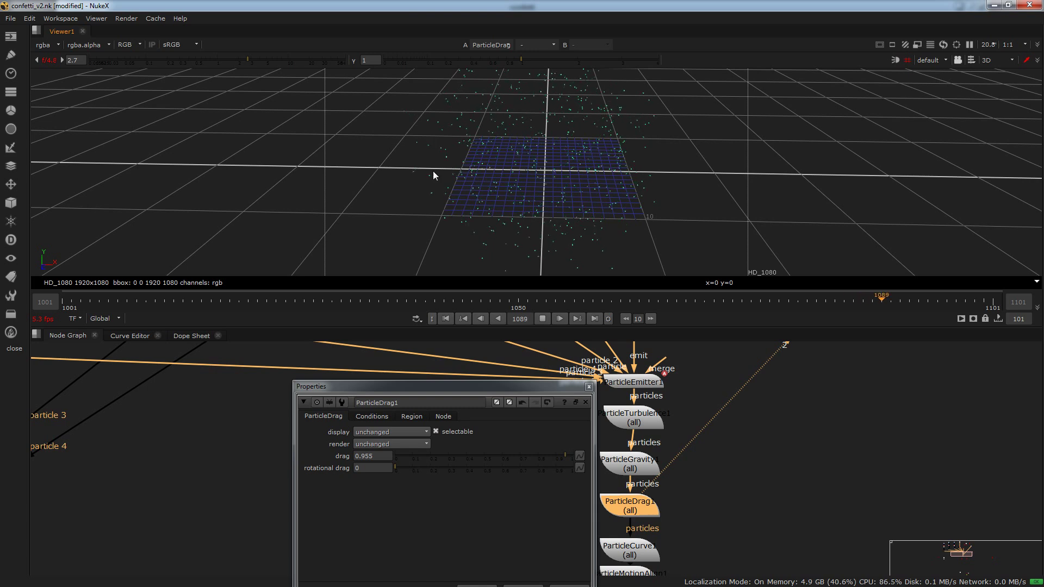
click(430, 303)
click(554, 455)
click(363, 300)
click(588, 387)
Show ParticleCurve1 in the viewer and open its properties to examine the color, alpha, size and mass curves
middle_drag(525, 501, 485, 405)
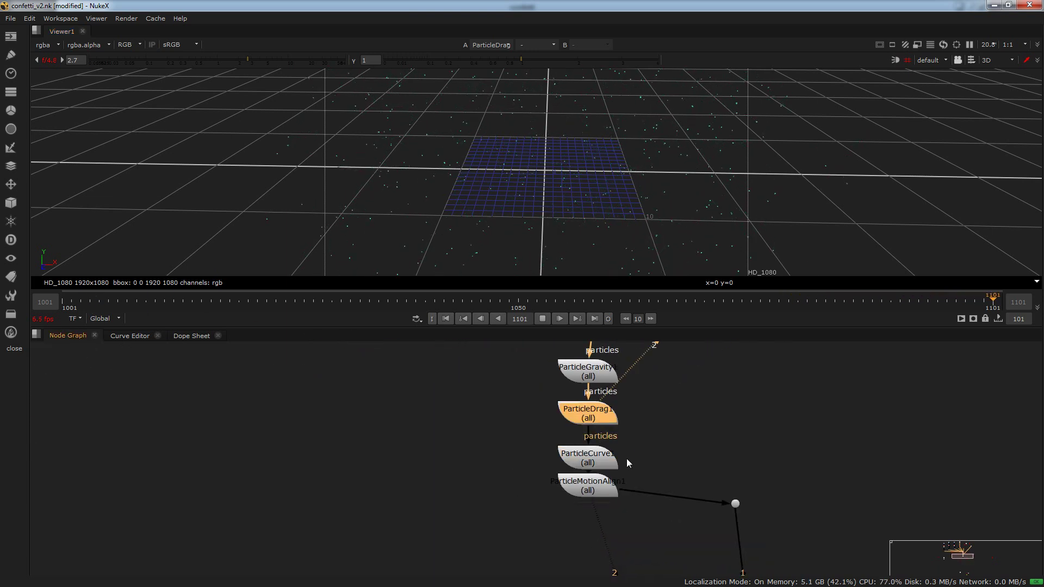
scroll(625, 458, up, 3)
click(573, 459)
key(2)
double_click(573, 459)
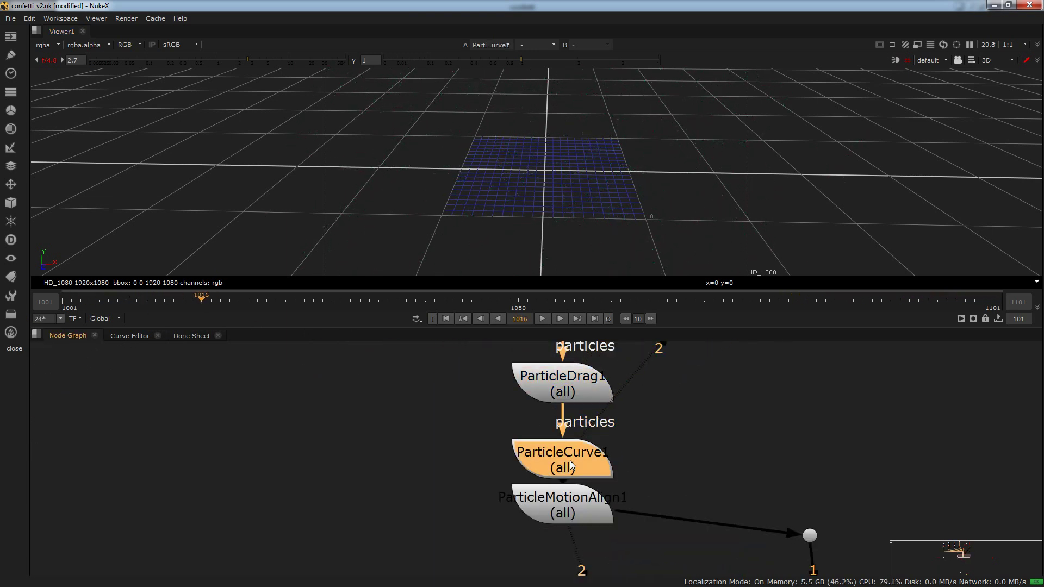
drag(404, 270, 312, 245)
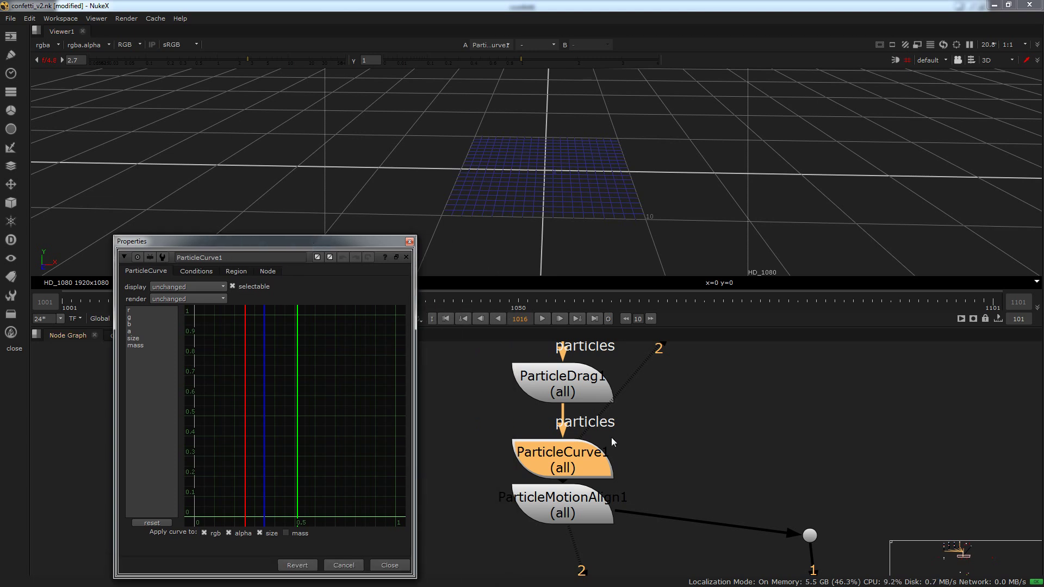
Show the ScanlineRender node at the end of the graph in the viewer and examine its scene and camera connections
scroll(611, 437, down, 5)
middle_drag(705, 511, 687, 408)
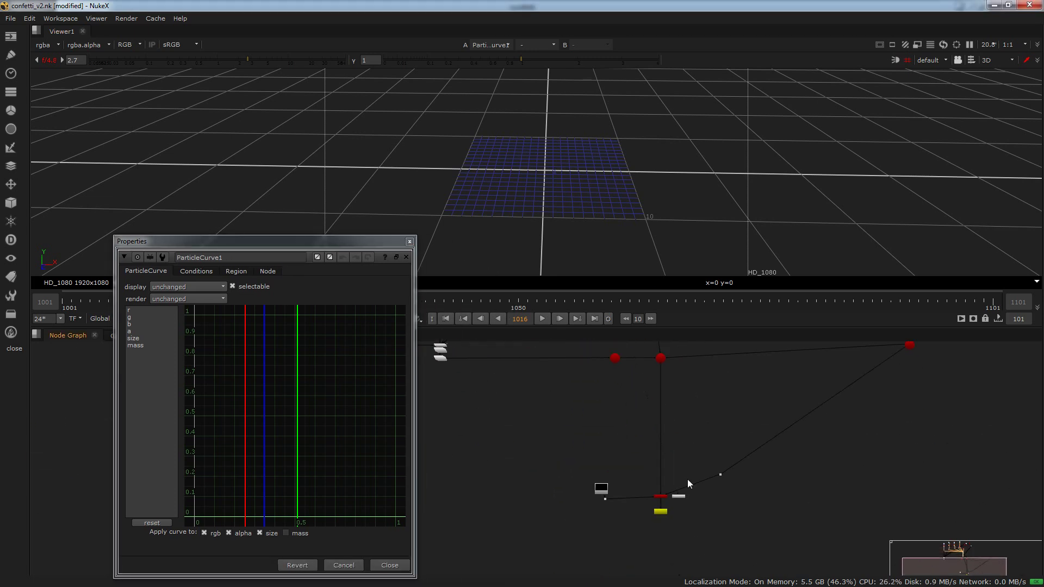
drag(678, 471, 639, 501)
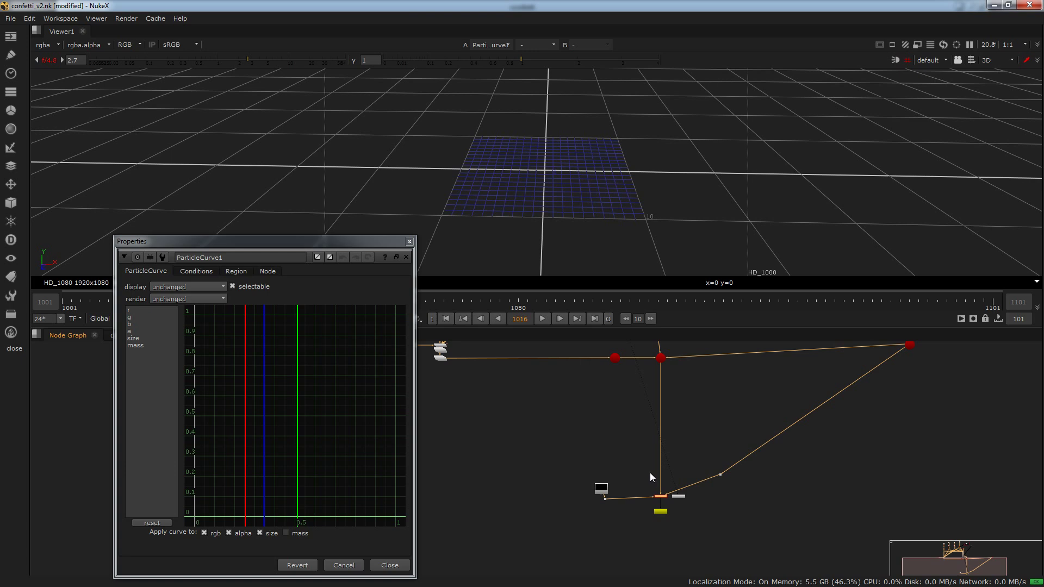
key(1)
middle_drag(667, 437, 666, 494)
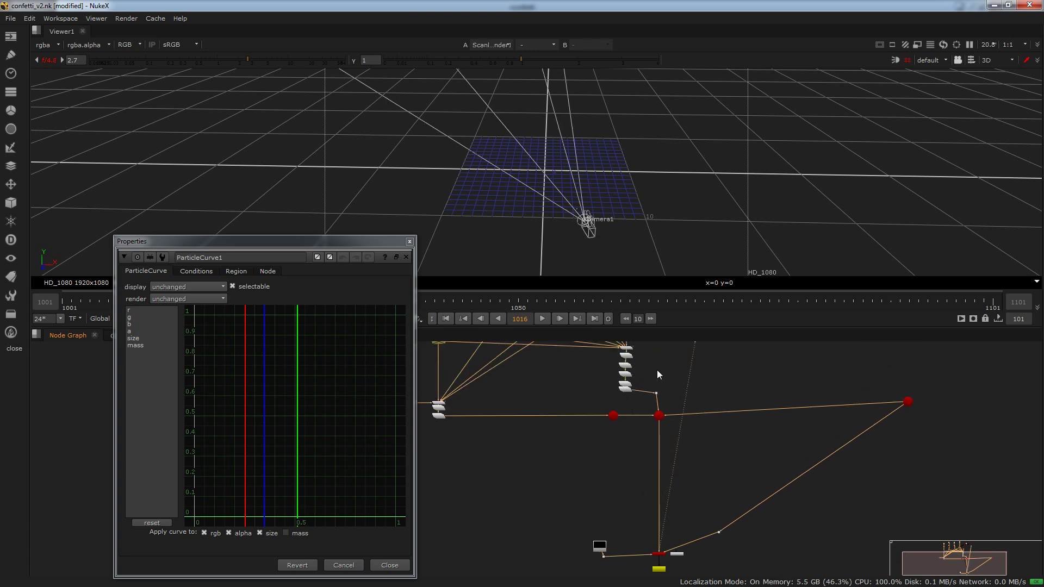
Return the viewer to ParticleCurve1 and examine its place in the chain above ParticleMotionAlign1
scroll(644, 373, up, 5)
scroll(575, 404, up, 2)
click(574, 404)
key(1)
click(588, 143)
scroll(588, 142, up, 6)
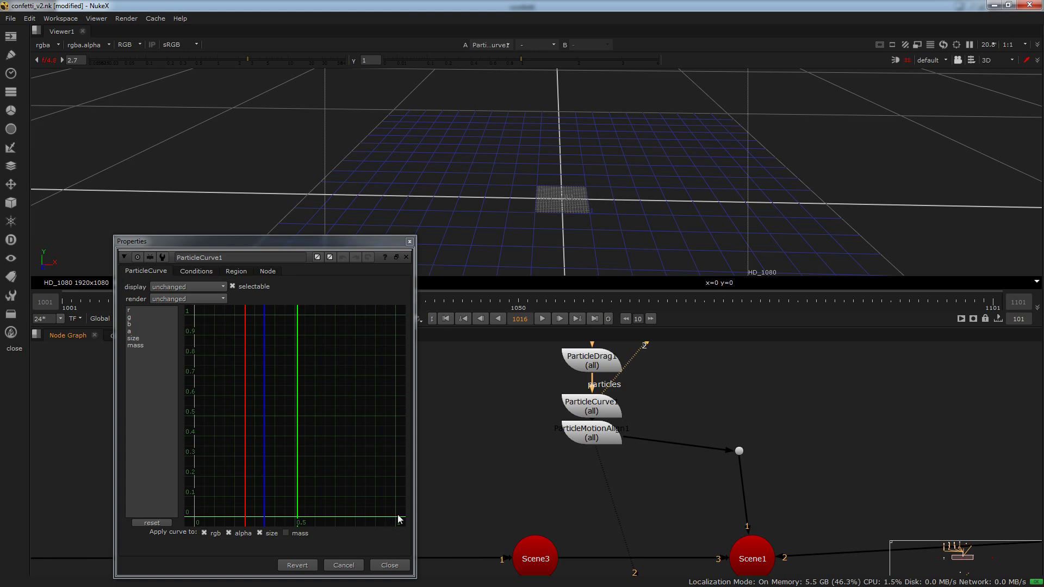
middle_drag(680, 429, 669, 517)
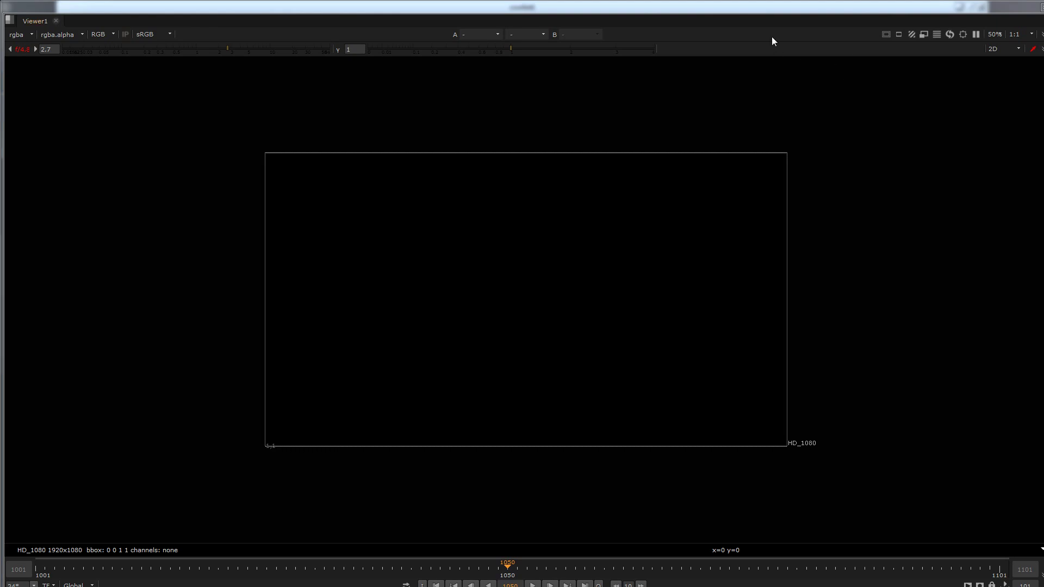
Move the floating viewer window aside to uncover the full confetti node graph
drag(677, 7, 0, 113)
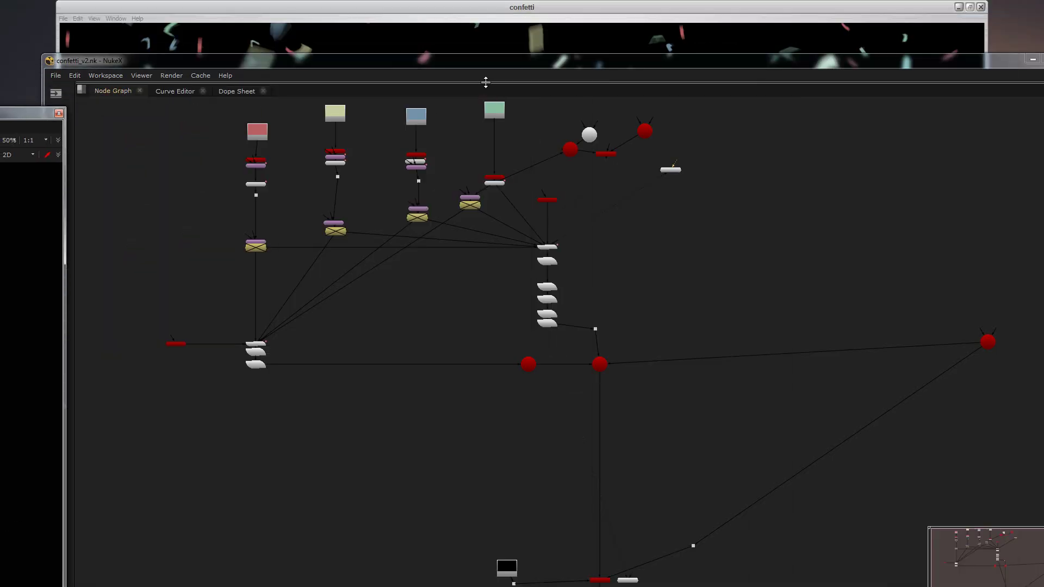
Make room above the node graph, maximize the main window and dock the floating viewer in the free area
drag(485, 83, 517, 301)
drag(746, 64, 688, 61)
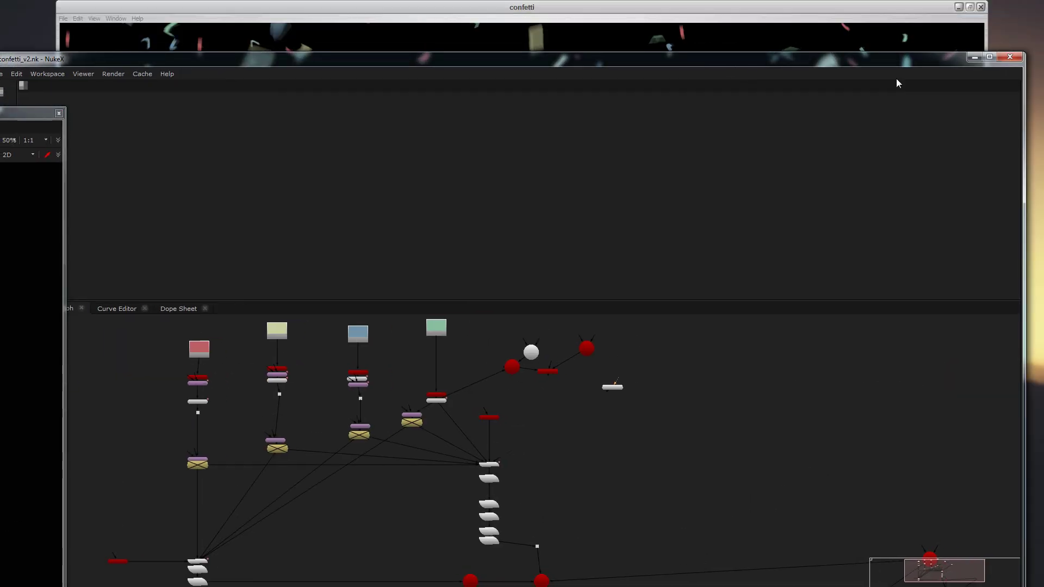
click(991, 57)
drag(22, 113, 181, 55)
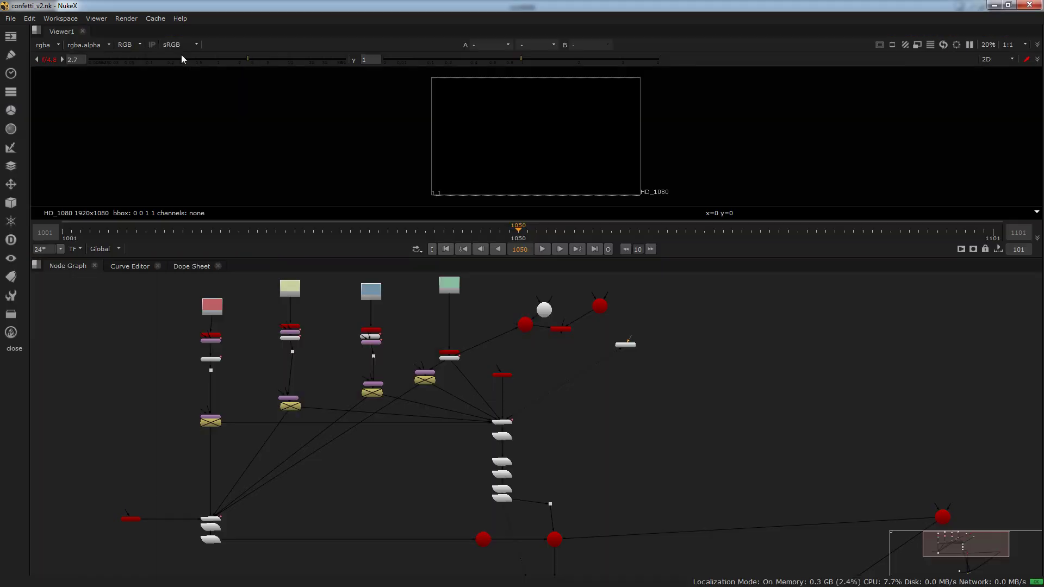
Show ParticleCurve1 in the viewer at frame 1046 and display its size curve for examination
scroll(512, 525, up, 5)
double_click(459, 520)
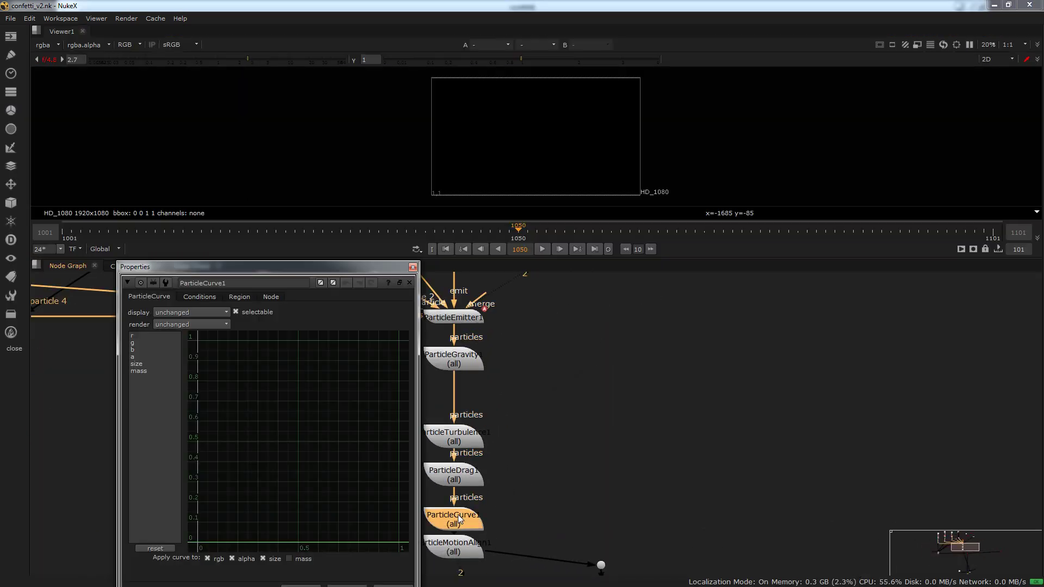
key(2)
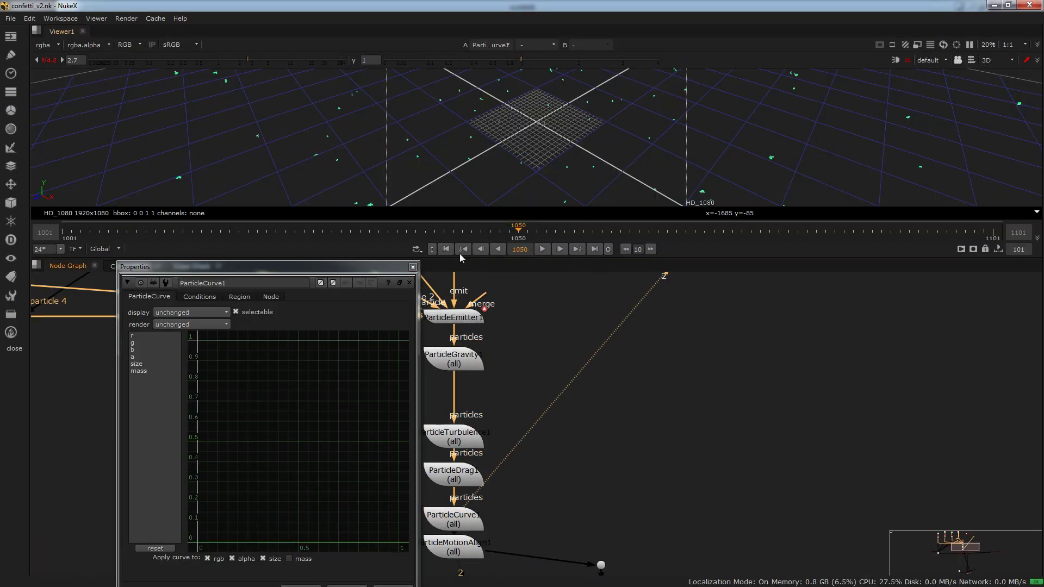
drag(513, 229, 480, 234)
ctrl+drag(570, 142, 558, 174)
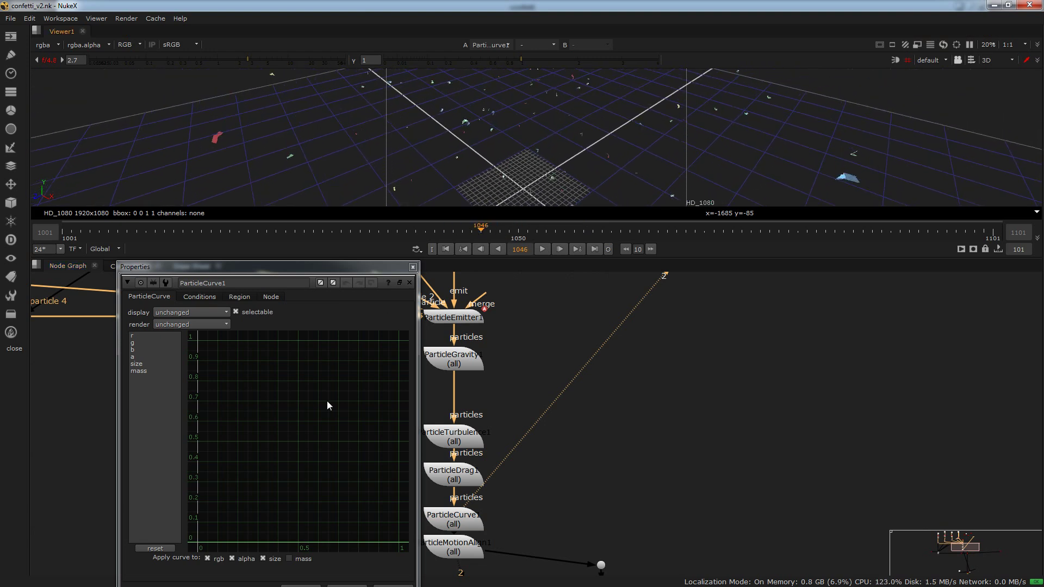
click(137, 365)
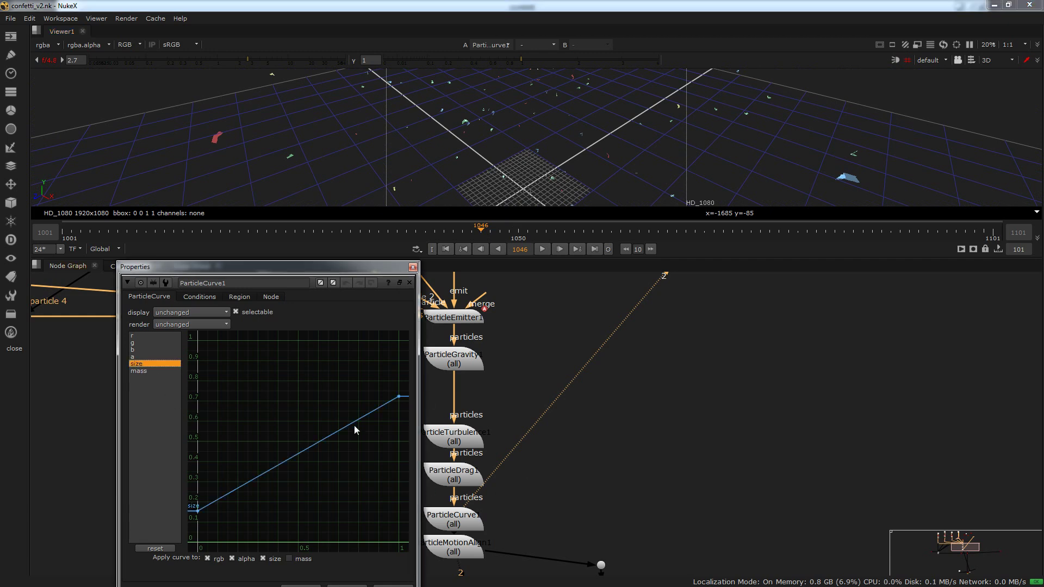
Add a new ParticleCurve node beside the particle chain and connect its input to ParticleDrag1
click(723, 470)
key(Tab)
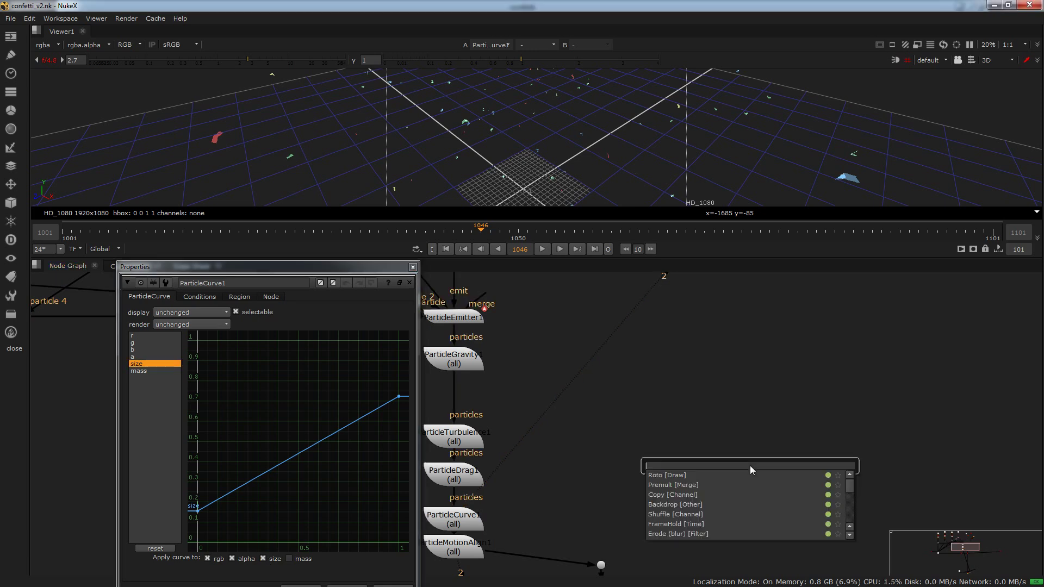
text(particle)
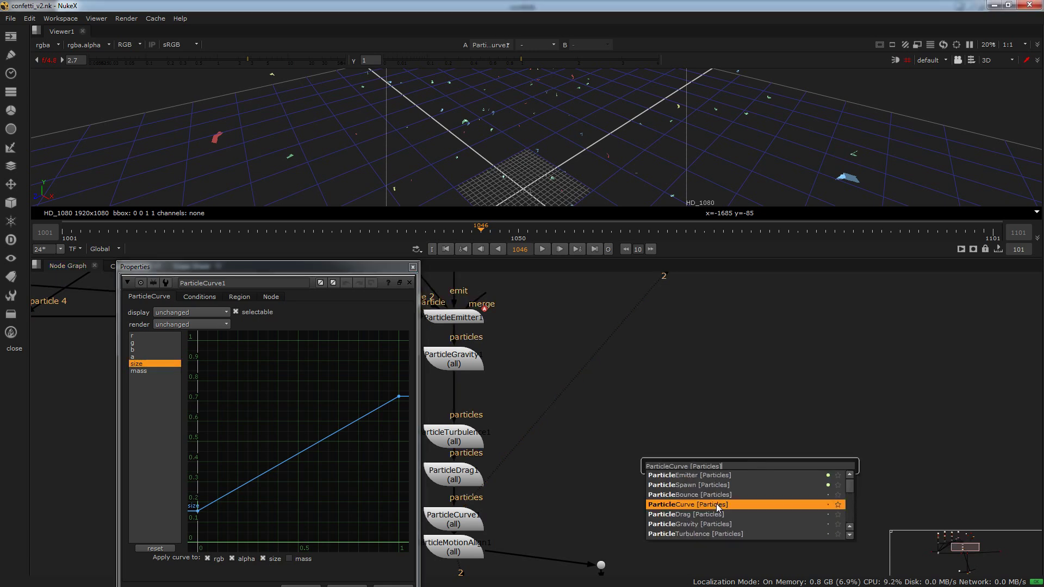
click(716, 504)
key(ctrl+shift+a)
drag(743, 468, 462, 473)
click(472, 479)
click(641, 525)
Compare the ParticleDrag1 output with the new ParticleCurve node in the viewer
key(2)
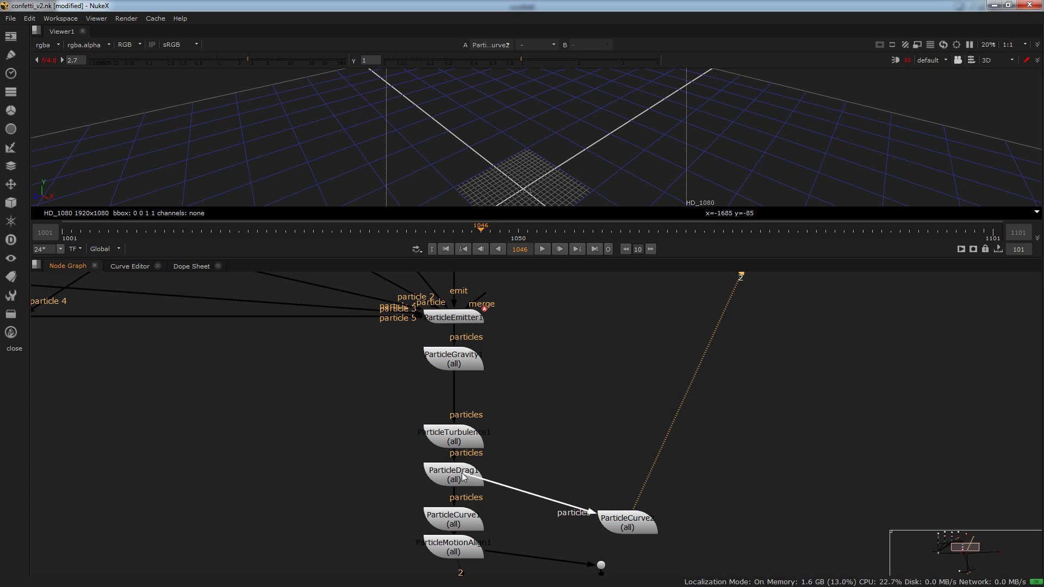
click(471, 478)
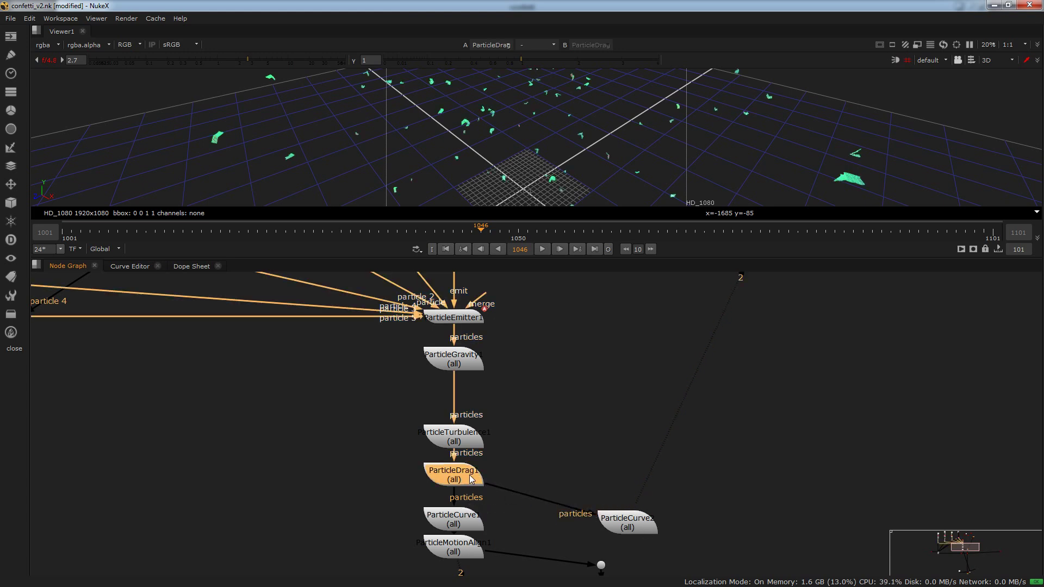
click(543, 472)
key(2)
Open ParticleCurve2's properties and apply its curve to size, toggling the option to compare the particles before leaving it enabled
double_click(624, 521)
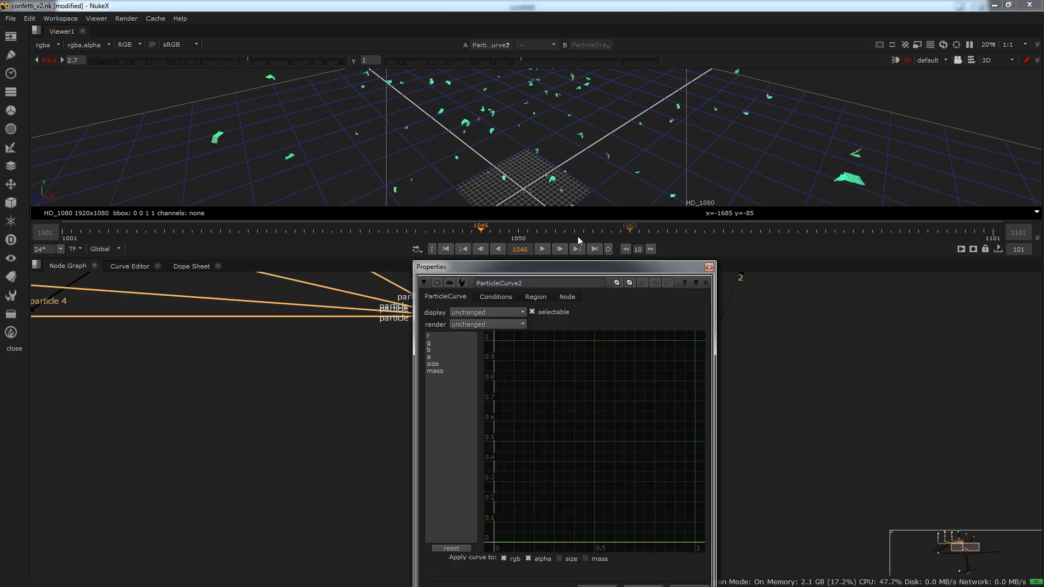
drag(553, 271, 322, 251)
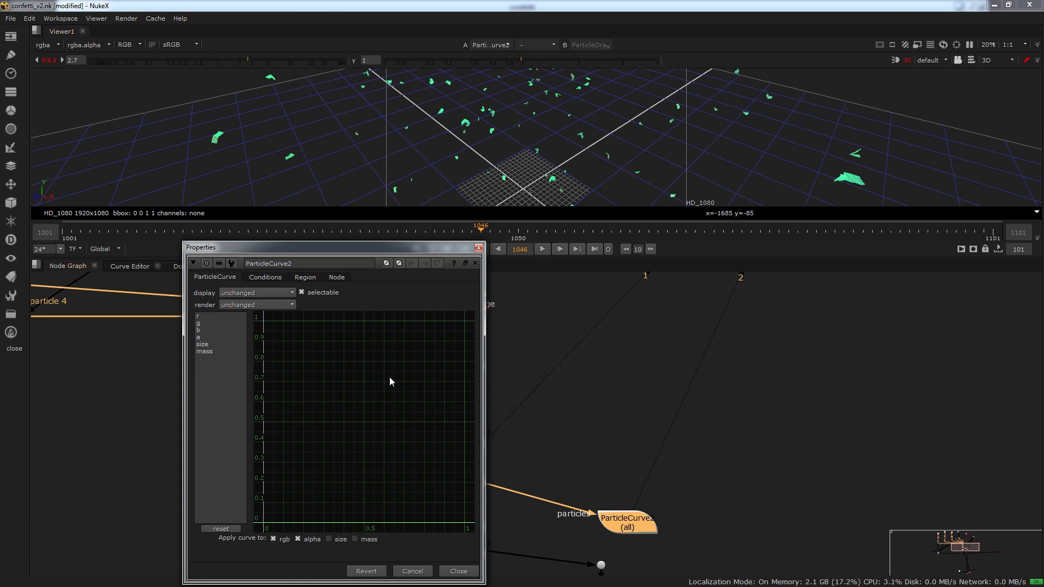
click(328, 539)
scroll(545, 119, down, 5)
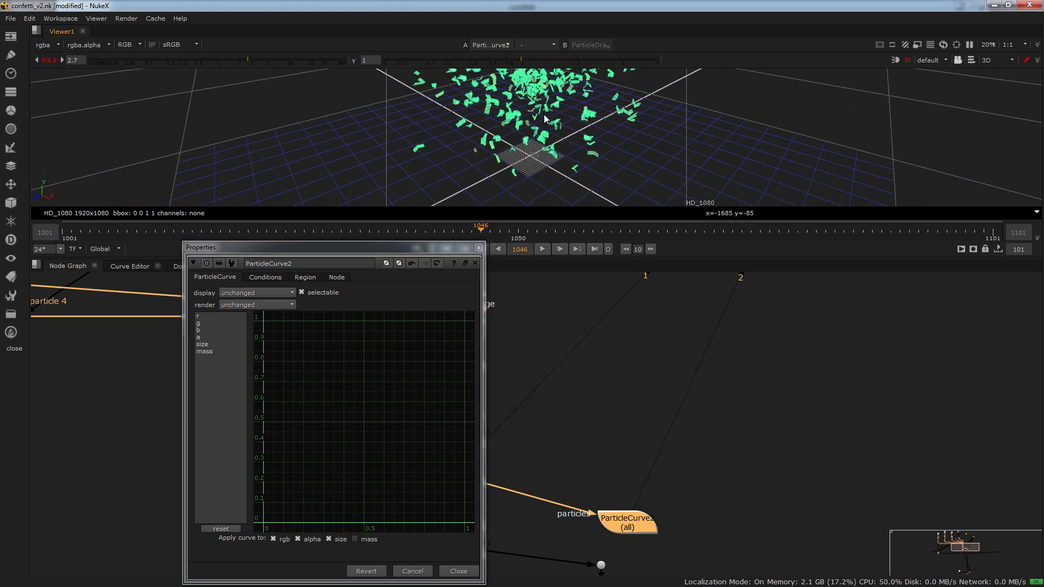
scroll(546, 118, up, 5)
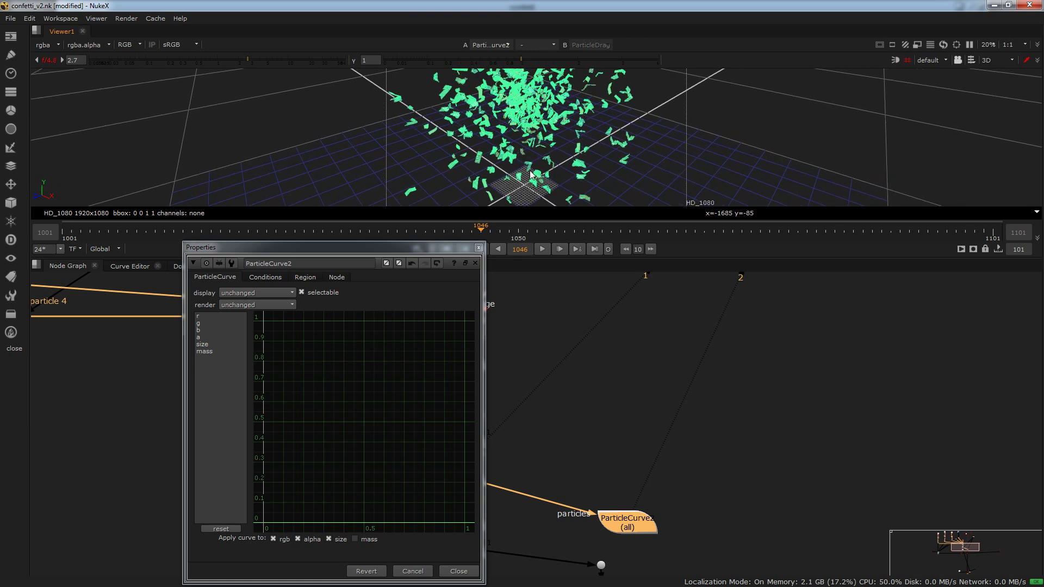
click(329, 540)
click(328, 539)
click(328, 539)
click(327, 540)
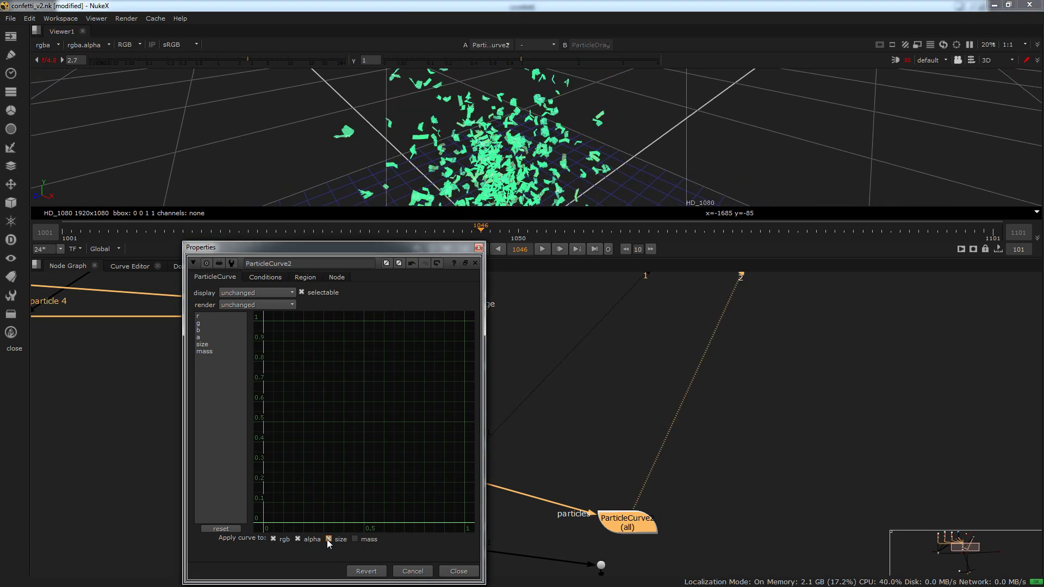
Review ParticleEmitter1's particle settings and close its properties
middle_drag(670, 443, 870, 484)
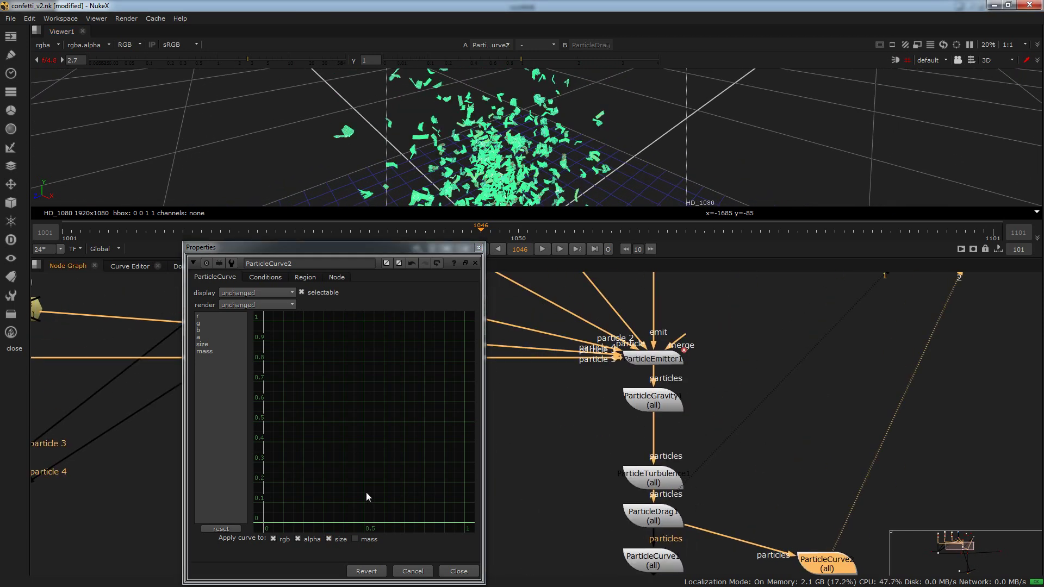
double_click(677, 359)
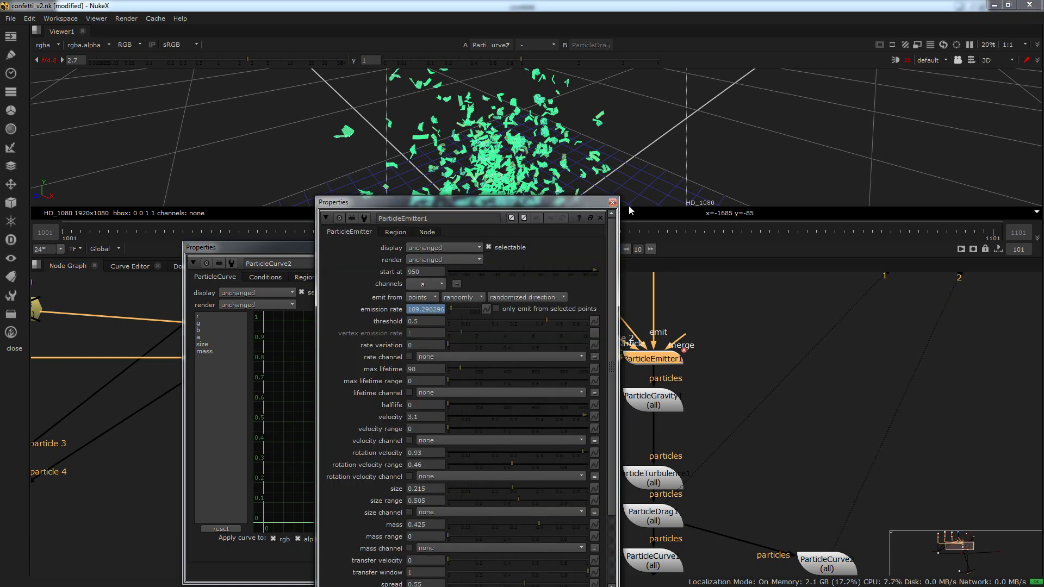
click(612, 203)
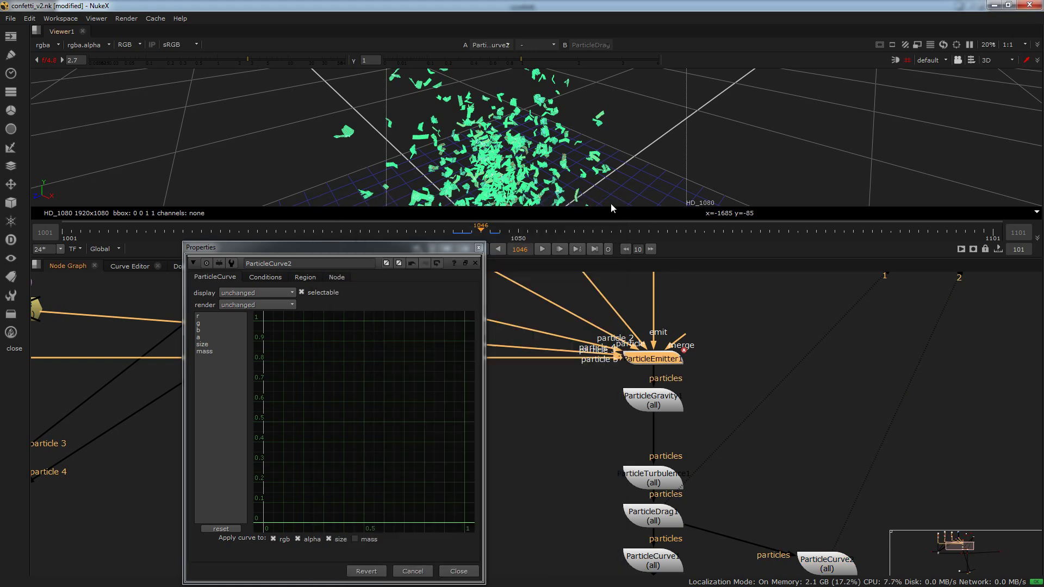
Lower the end key of ParticleCurve2's size curve to 0 and check the particles at frames 1066 and 1055
click(206, 344)
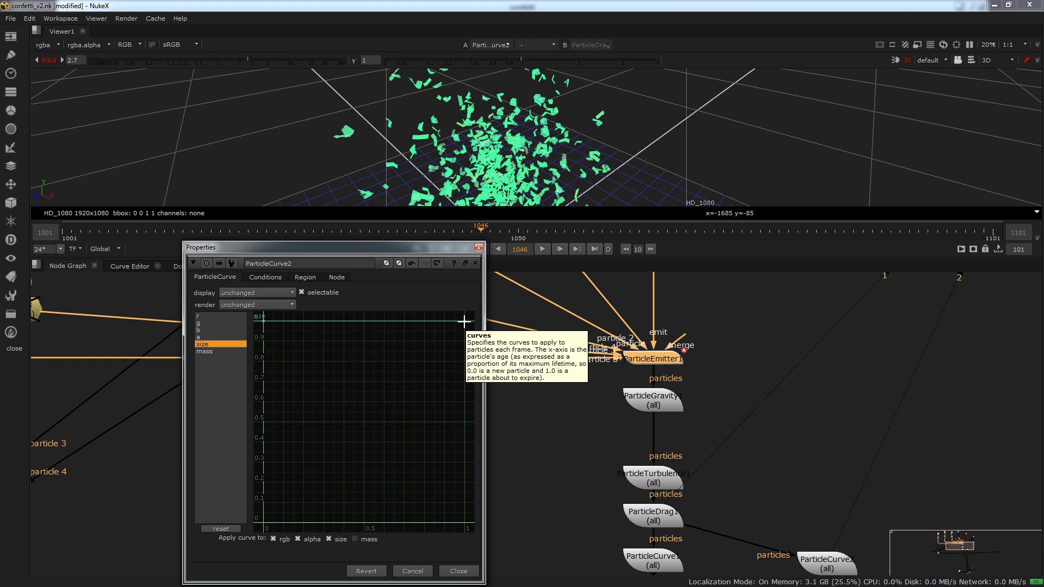
drag(464, 321, 466, 522)
drag(500, 238, 666, 237)
scroll(636, 190, down, 5)
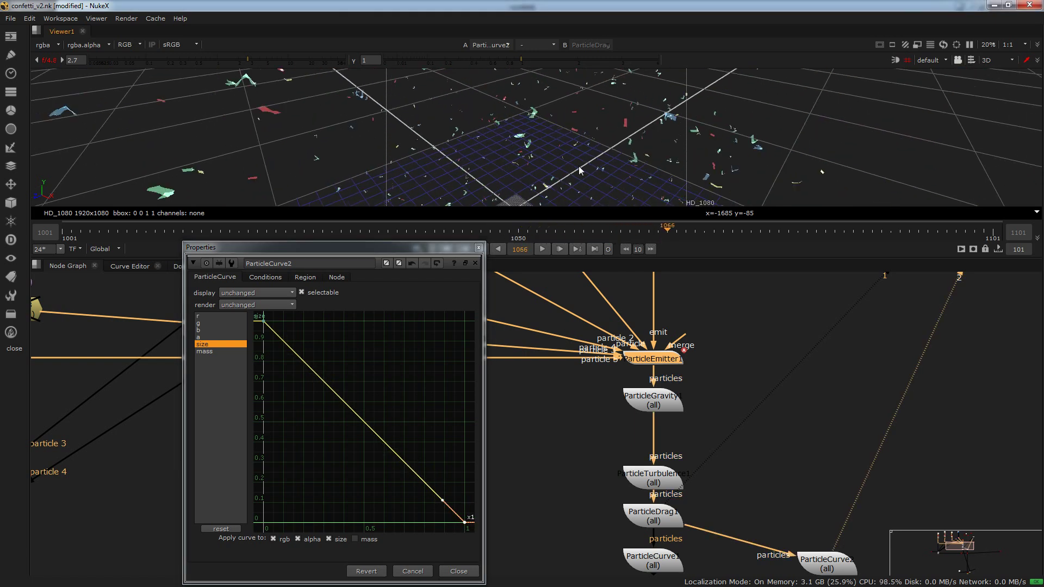
drag(586, 233, 564, 234)
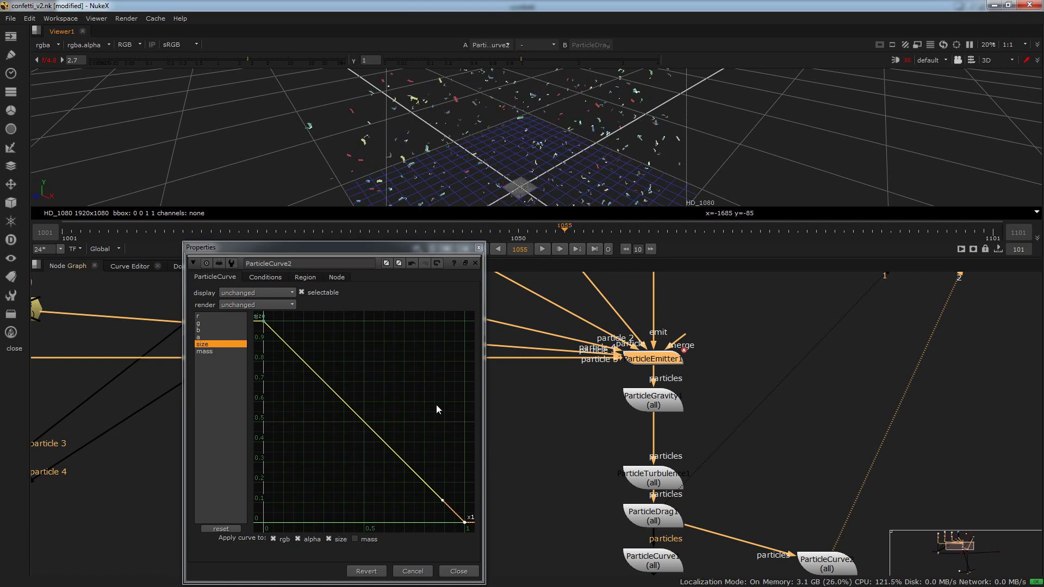
Raise the end key of ParticleCurve2's size curve to about 2.31 and check the particles at frame 1072
key(f)
drag(456, 492, 449, 319)
key(f)
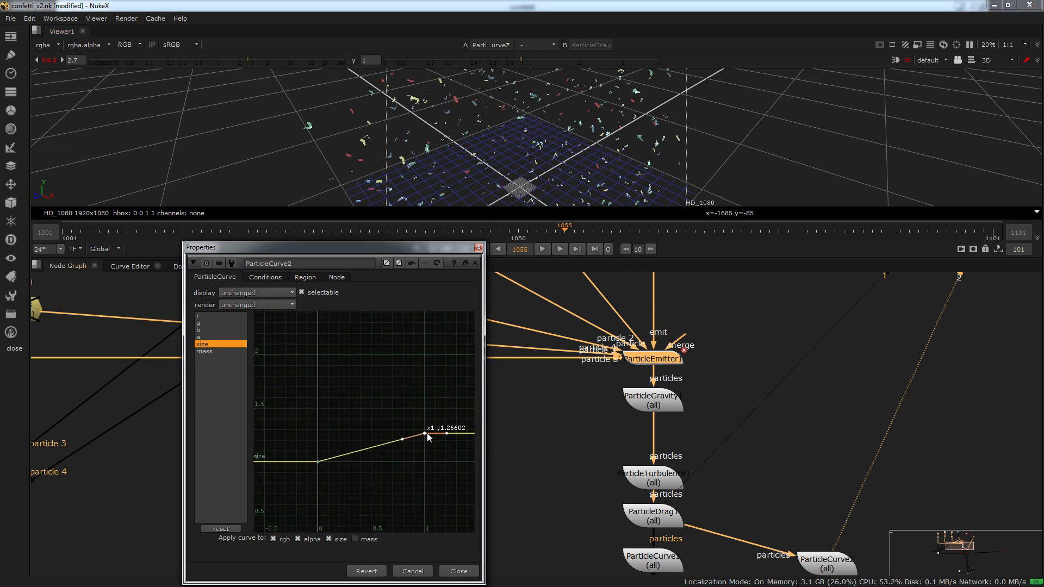
drag(429, 427, 425, 325)
key(f)
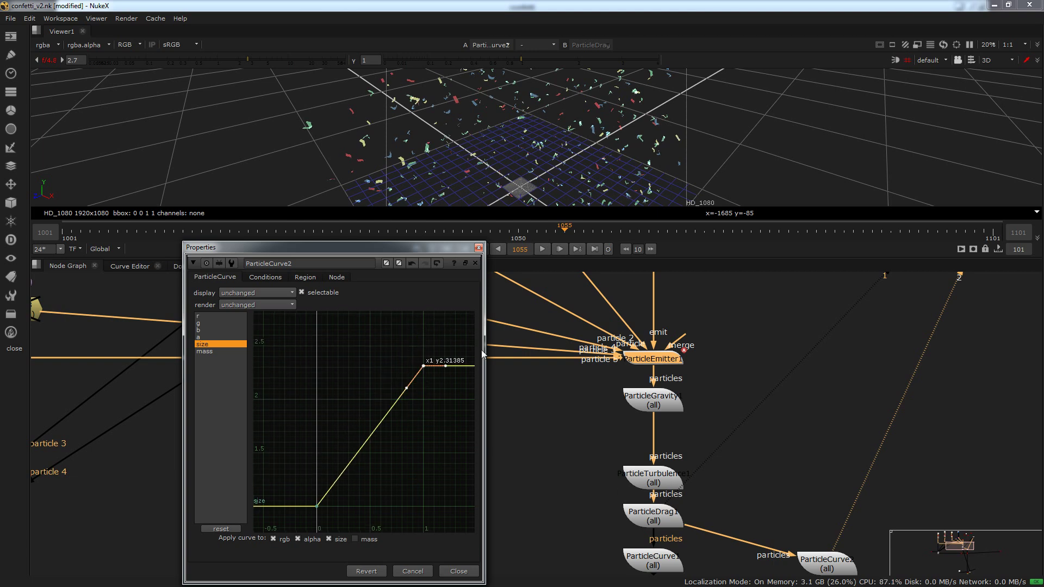
mouse_move(723, 230)
mouse_down()
mouse_move(928, 229)
mouse_move(644, 239)
mouse_move(723, 237)
mouse_up()
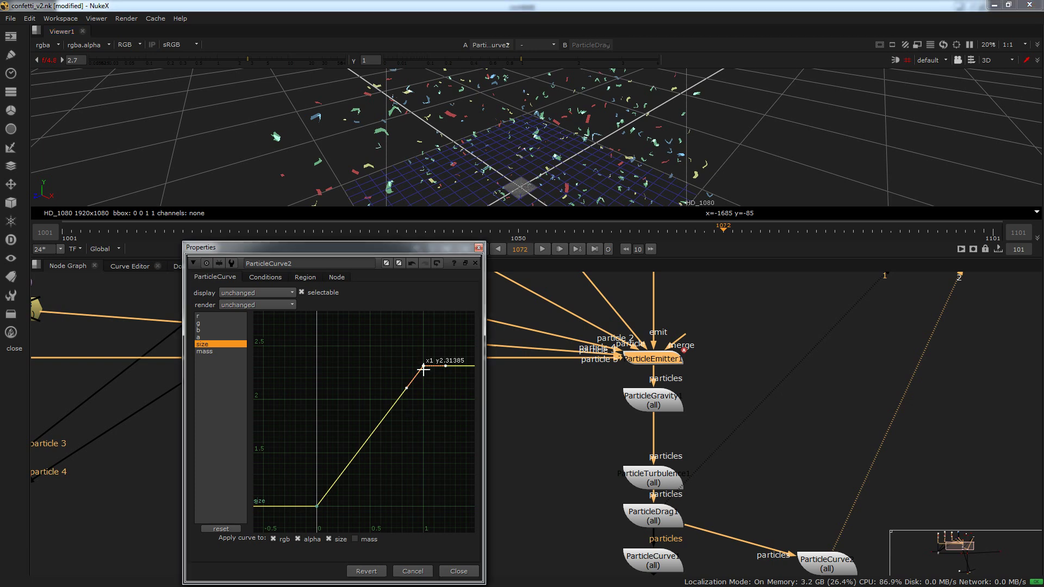
Lower the size curve's end key to about 1.03 so the curve is nearly flat
drag(423, 366, 424, 504)
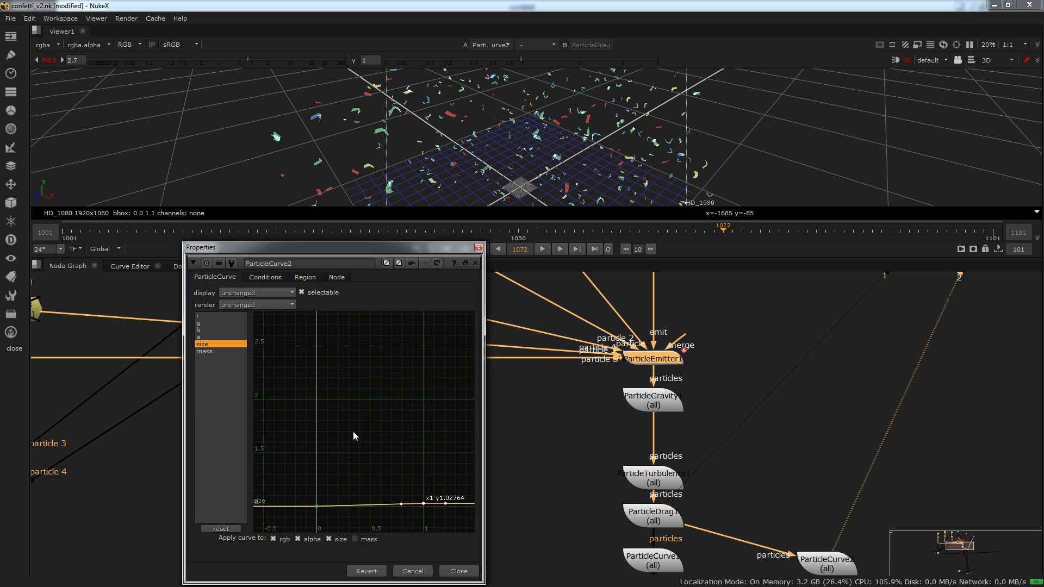
scroll(353, 433, down, 1)
click(325, 492)
scroll(343, 478, down, 1)
middle_drag(354, 459, 355, 444)
click(394, 481)
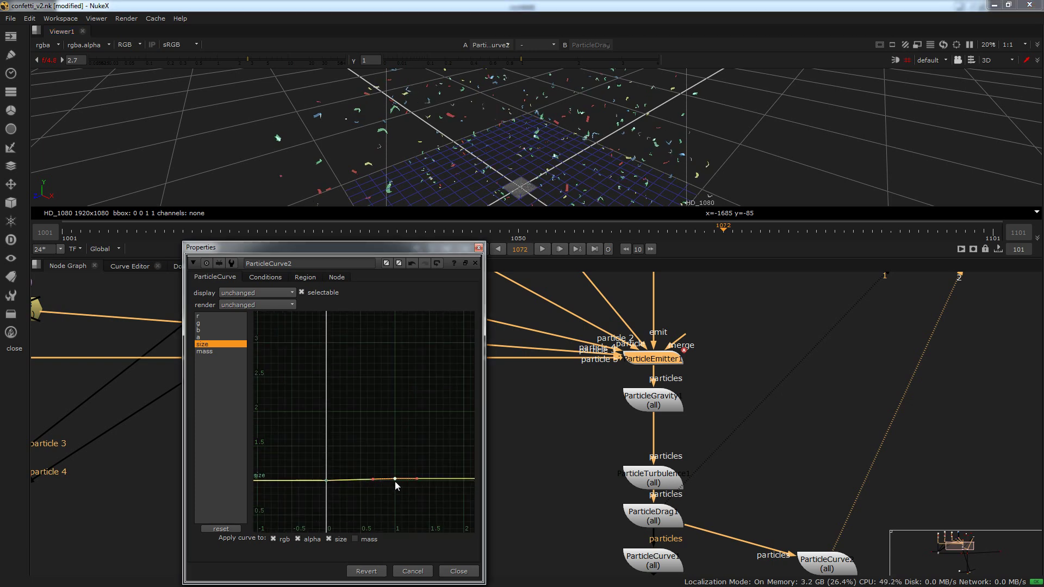
Raise the size curve's end key to about 3.64 and check the particles back at frame 1048
drag(395, 480, 403, 335)
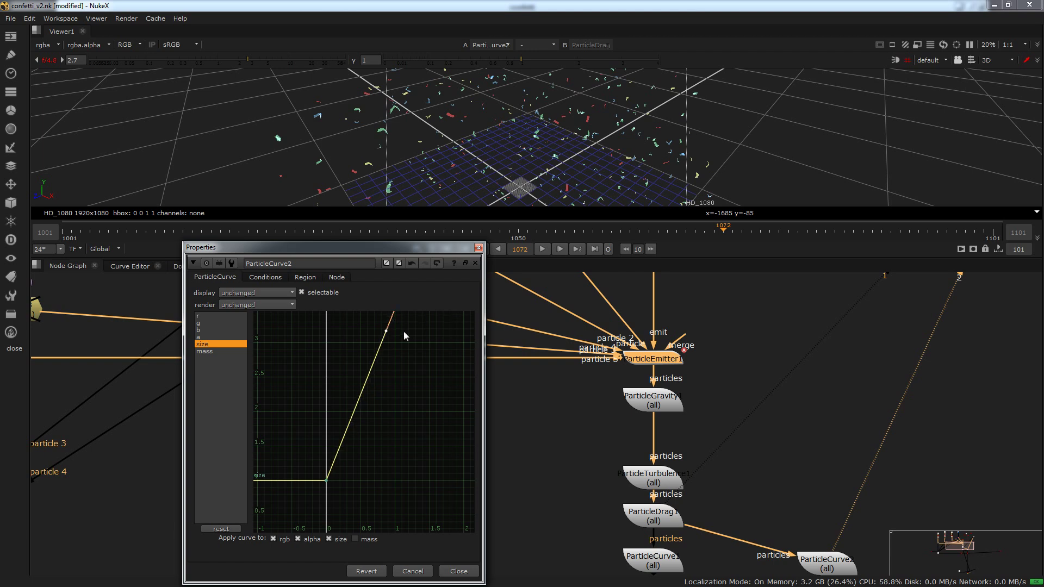
middle_drag(405, 342, 403, 365)
drag(394, 331, 393, 321)
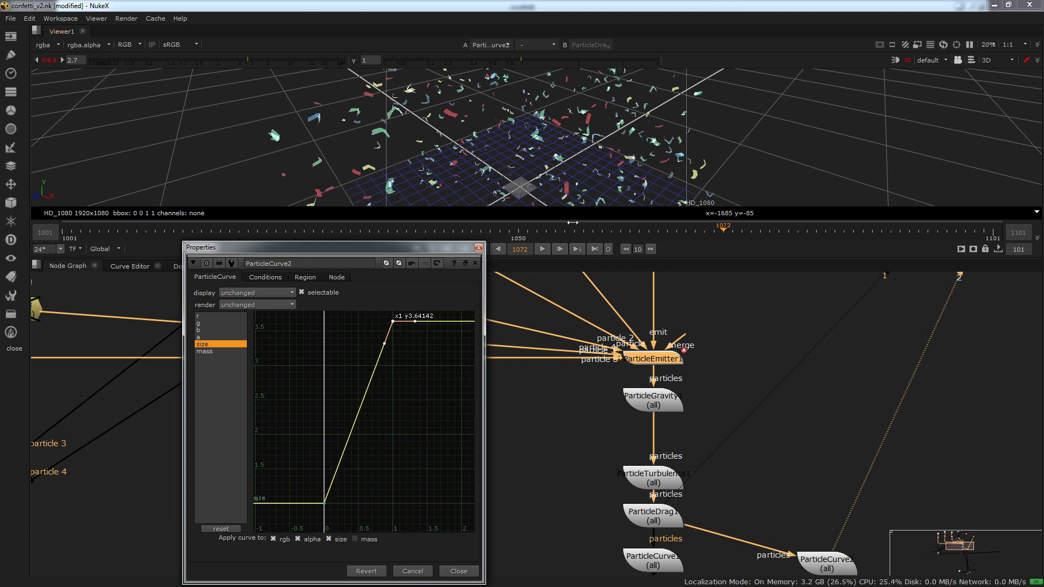
drag(584, 226, 503, 225)
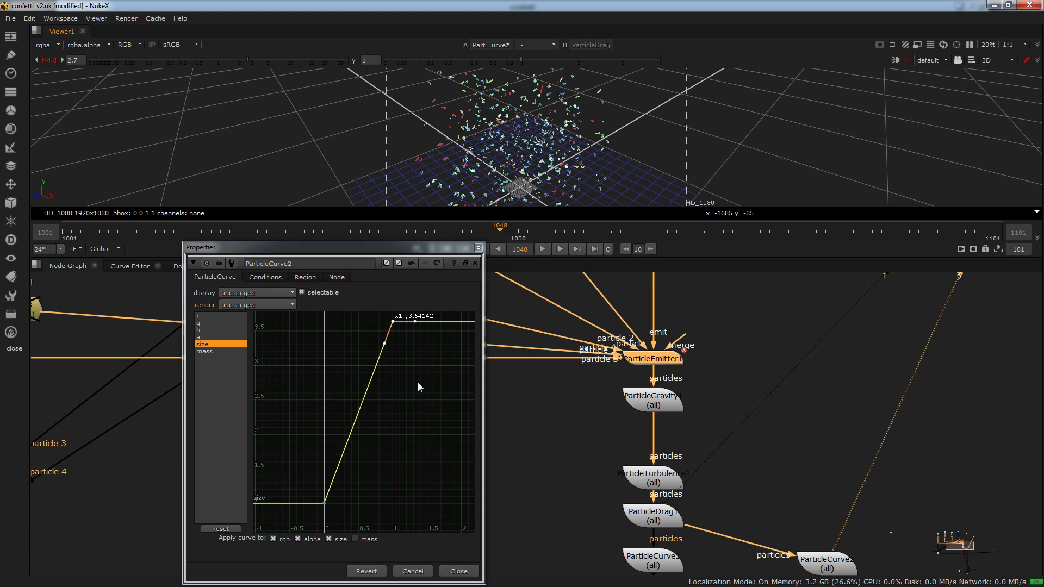
Lower the size curve's end key to about 0.98 and select the start key at age 0
drag(393, 321, 393, 506)
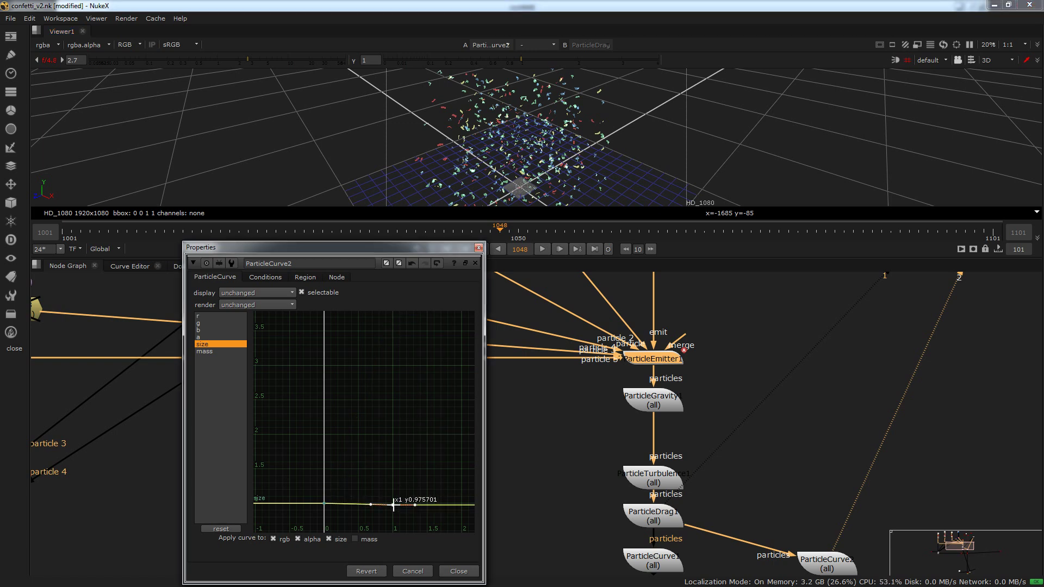
scroll(393, 470, down, 2)
middle_drag(387, 441, 376, 375)
drag(351, 387, 310, 454)
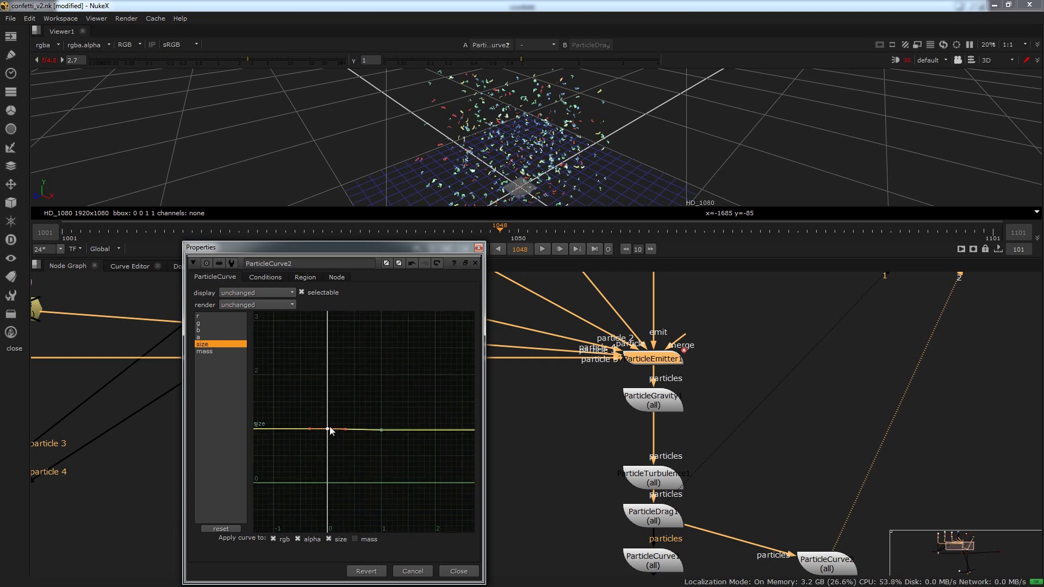
Check ParticleEmitter1's size settings, and lower both keys of ParticleCurve2's size curve together to about 0.21
double_click(661, 361)
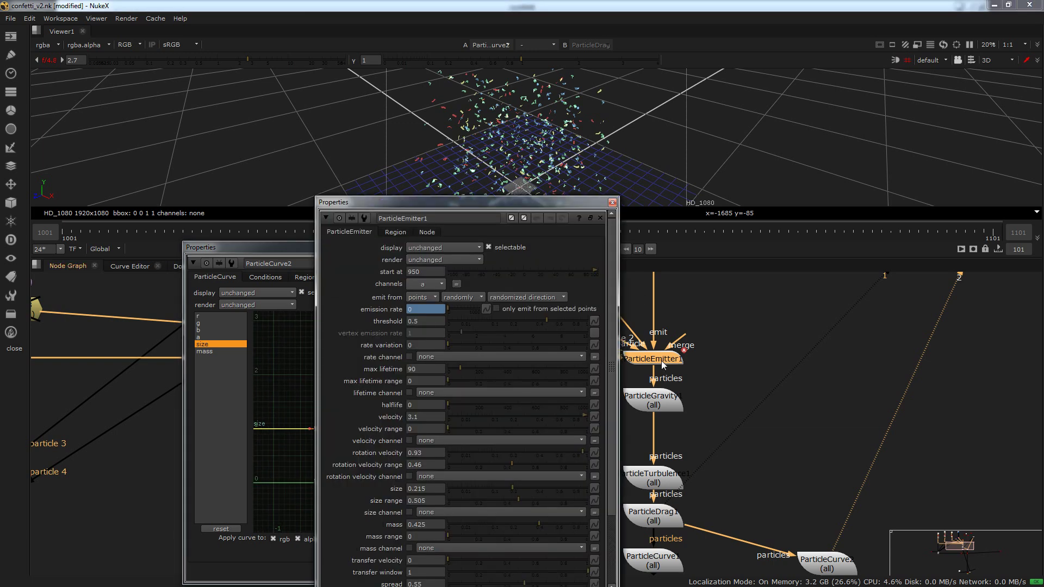
click(612, 202)
middle_drag(354, 448, 348, 383)
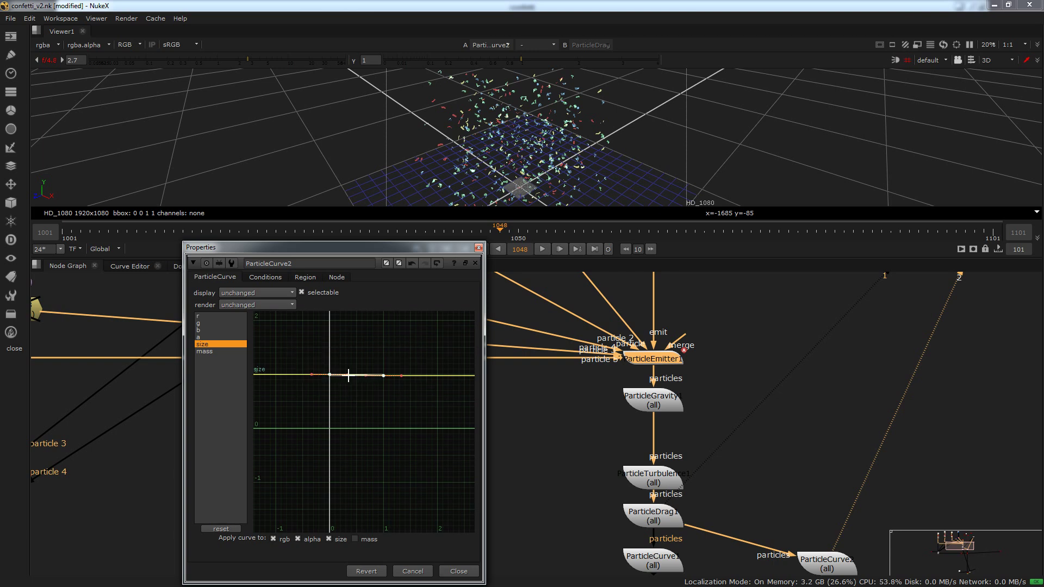
drag(330, 375, 329, 411)
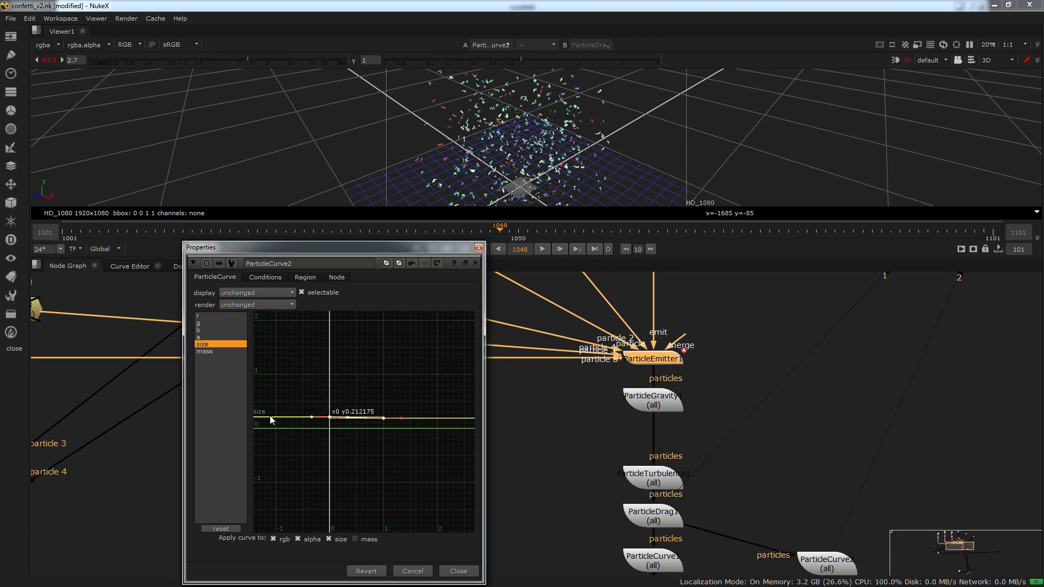
scroll(348, 433, up, 4)
scroll(308, 416, up, 5)
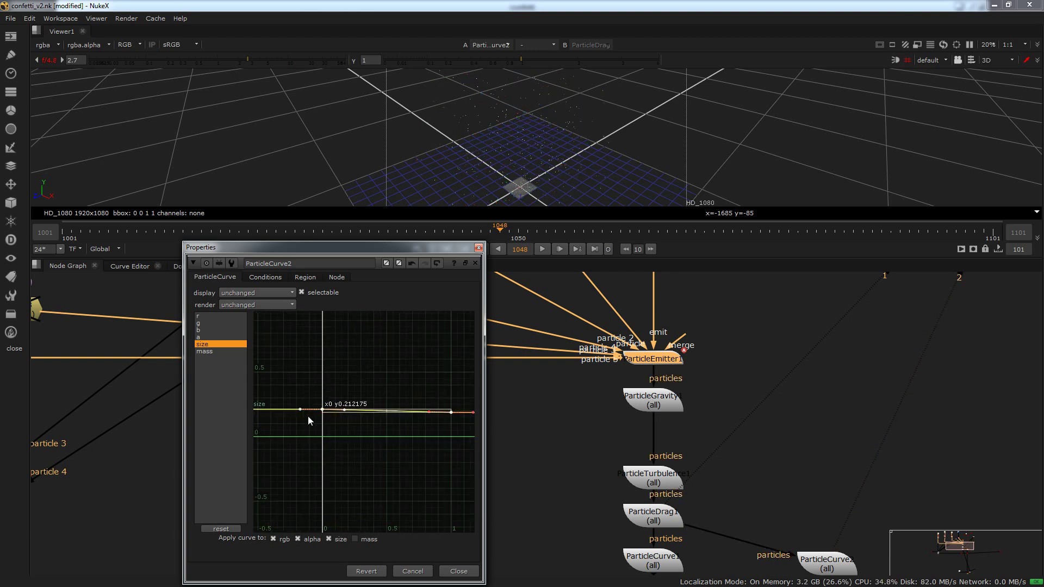
Raise the end key of ParticleCurve2's size curve to about 2.17, leaving the start key where it is
middle_drag(308, 416, 357, 425)
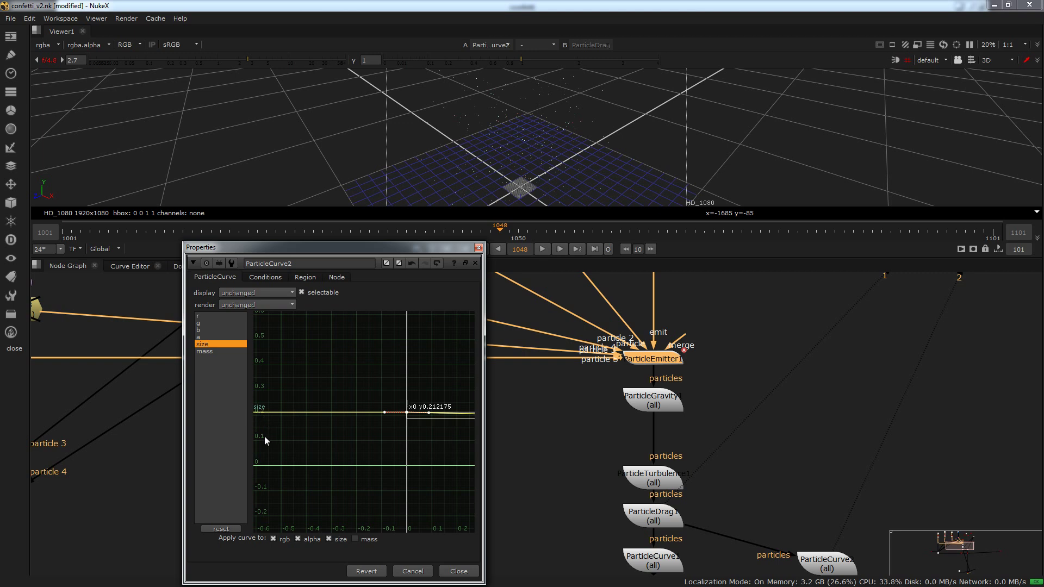
drag(352, 382, 478, 440)
middle_drag(405, 442, 290, 436)
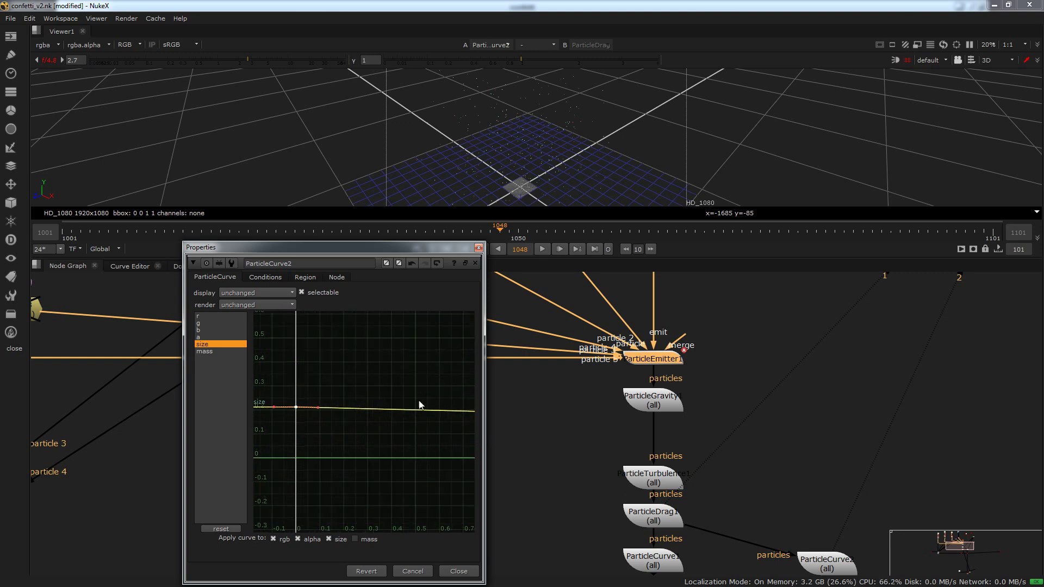
scroll(418, 400, down, 3)
middle_drag(432, 385, 331, 393)
scroll(339, 389, down, 2)
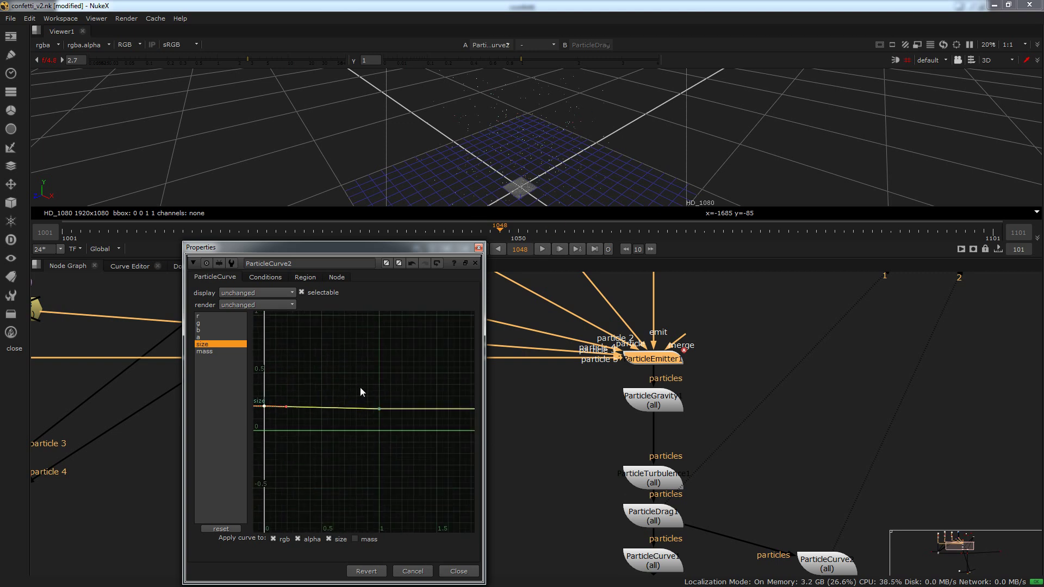
drag(360, 387, 386, 328)
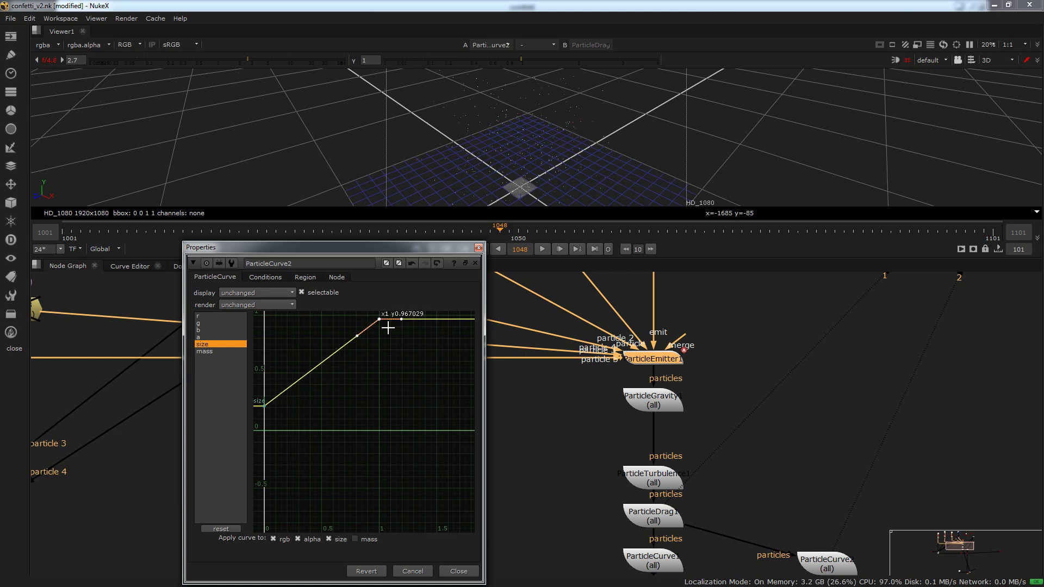
middle_drag(392, 348, 394, 436)
drag(379, 411, 375, 340)
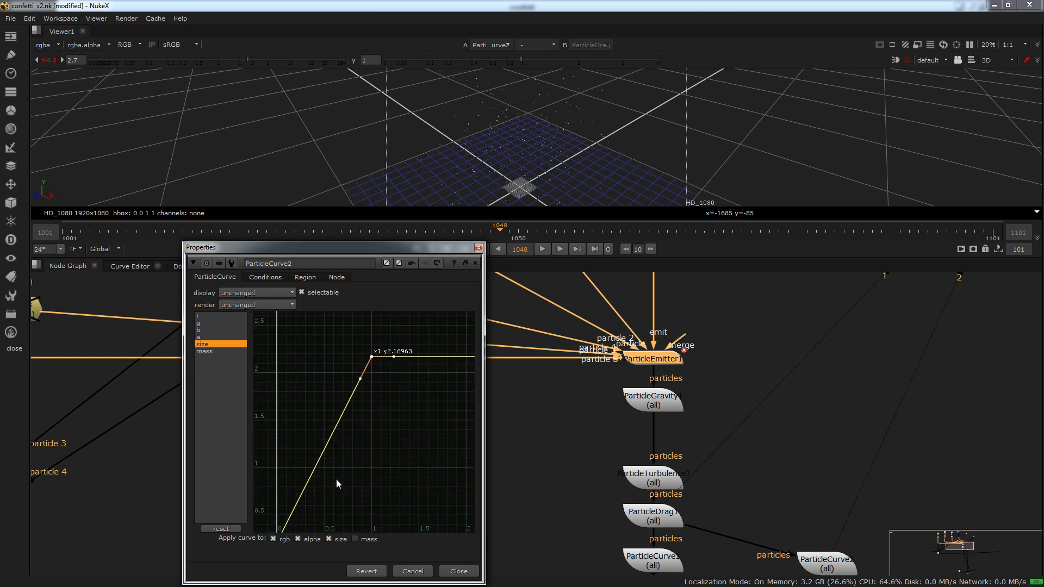
Inspect both ends of the size curve, and scrub the timeline to frame 1058 and back to 1052 to compare particle sizes
scroll(258, 521, up, 2)
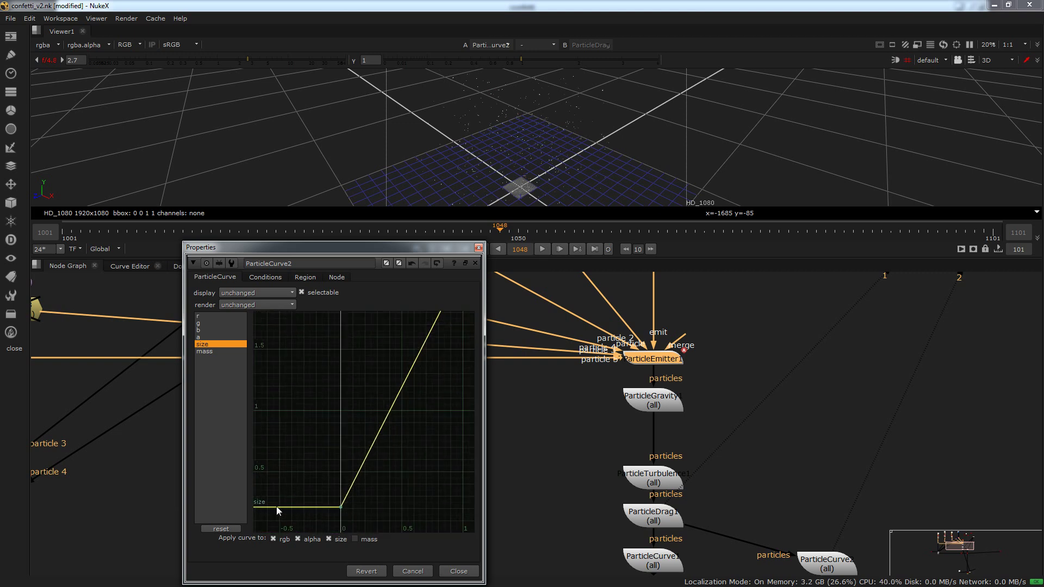
scroll(309, 510, up, 1)
scroll(258, 505, up, 1)
scroll(402, 468, down, 1)
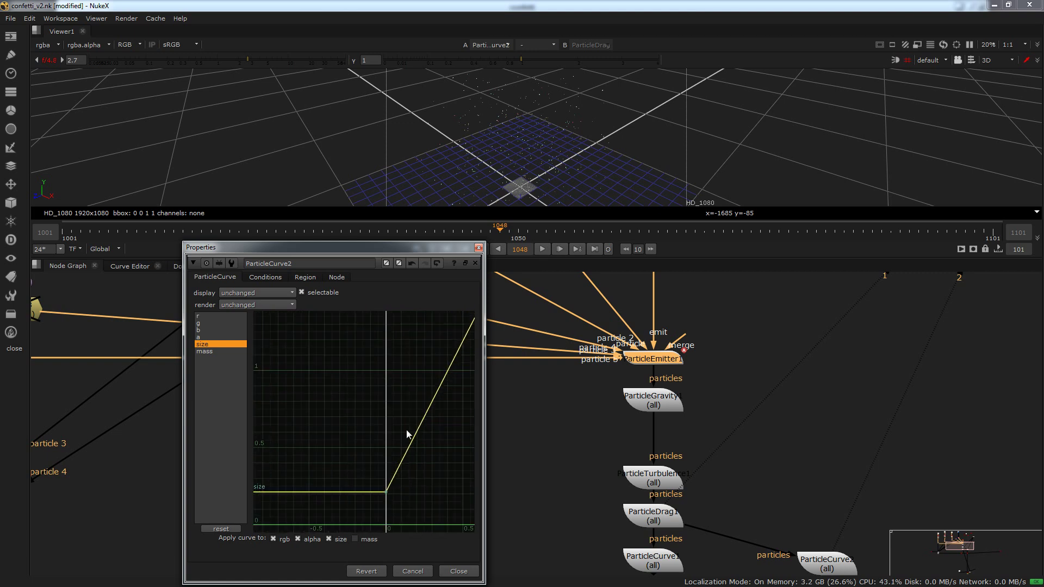
middle_drag(460, 326, 344, 428)
middle_drag(392, 310, 355, 419)
scroll(389, 417, up, 3)
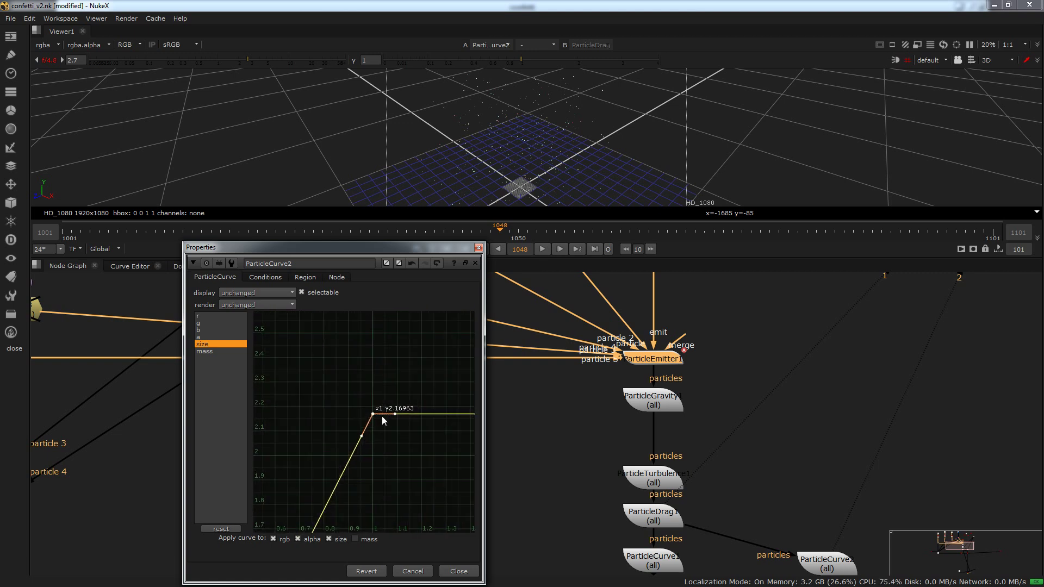
click(545, 236)
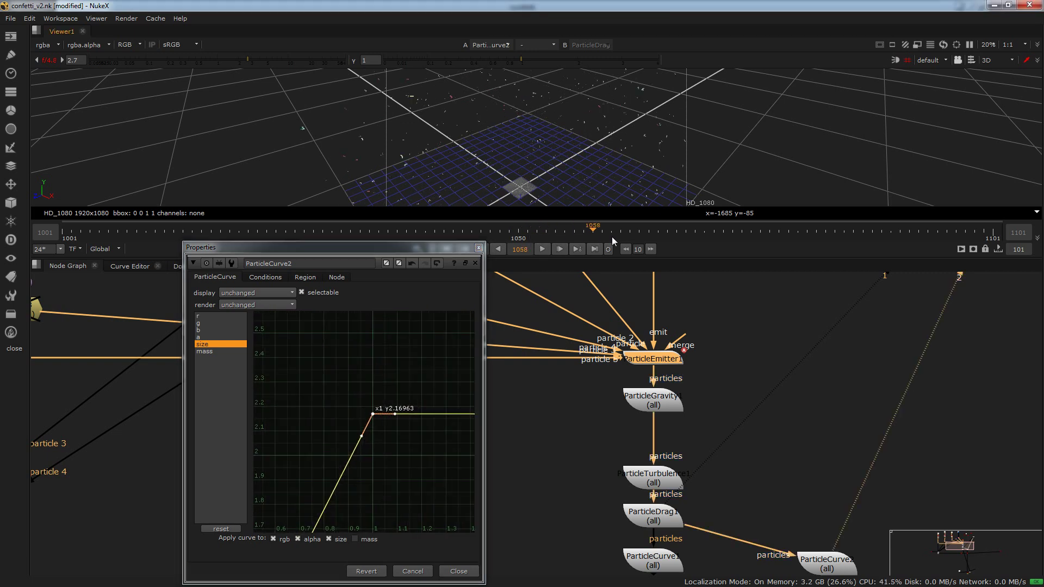
drag(612, 237, 537, 242)
Close the open properties, show ParticleCurve1's output in the viewer, and delete ParticleCurve2
click(743, 329)
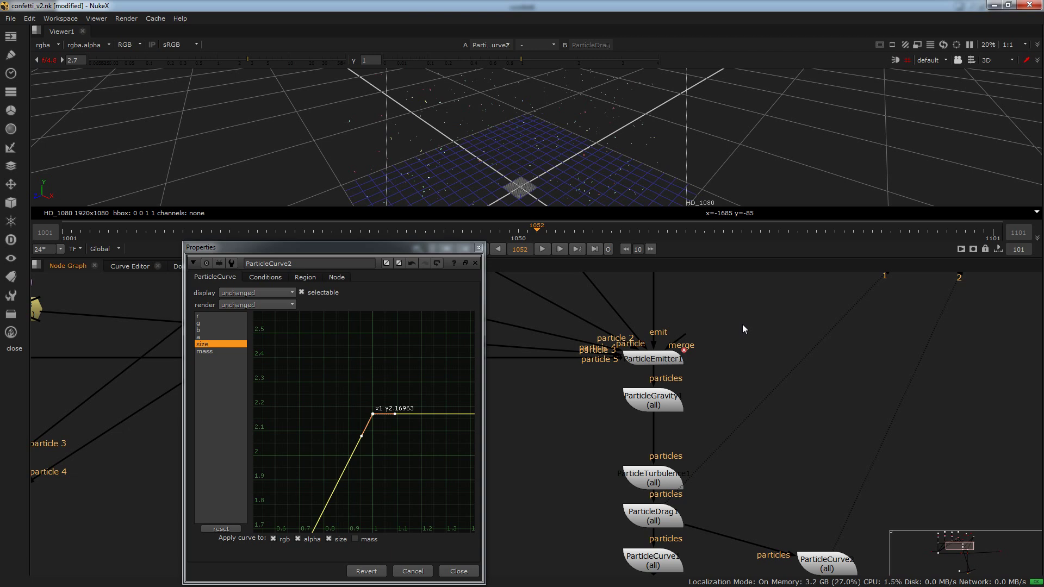
key(ctrl+shift+a)
scroll(726, 407, down, 4)
middle_drag(723, 495, 697, 420)
scroll(697, 420, up, 5)
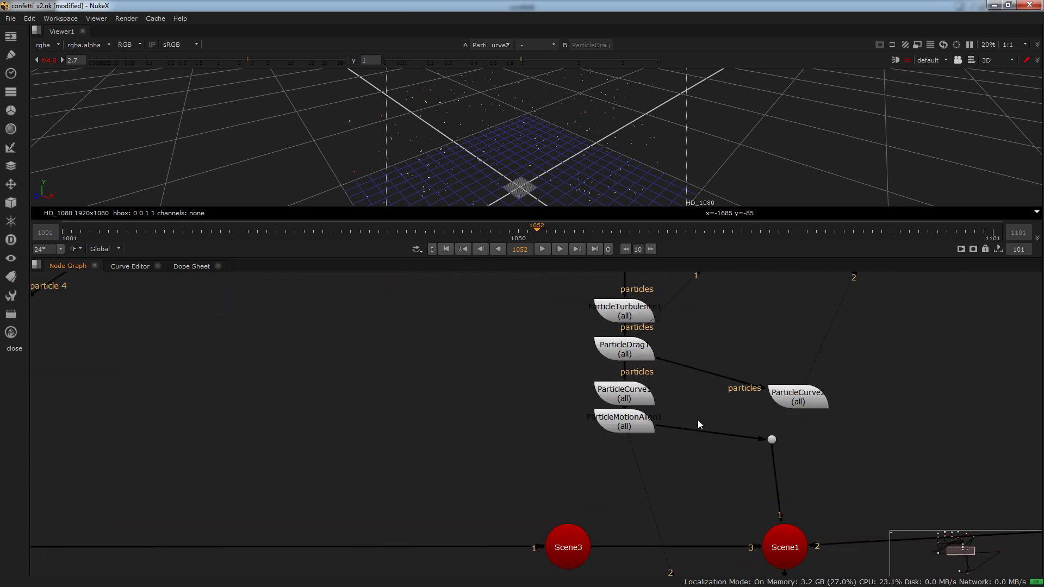
click(602, 396)
key(2)
click(818, 390)
key(Delete)
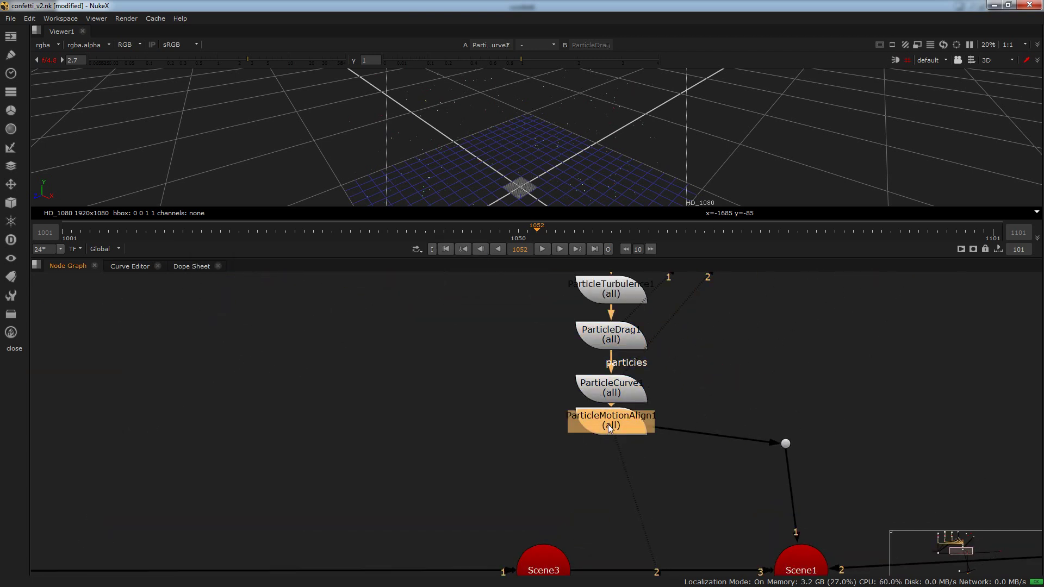
Open ParticleMotionAlign1's properties and view its output from a closer, lower angle
double_click(608, 424)
drag(459, 334, 412, 330)
click(605, 417)
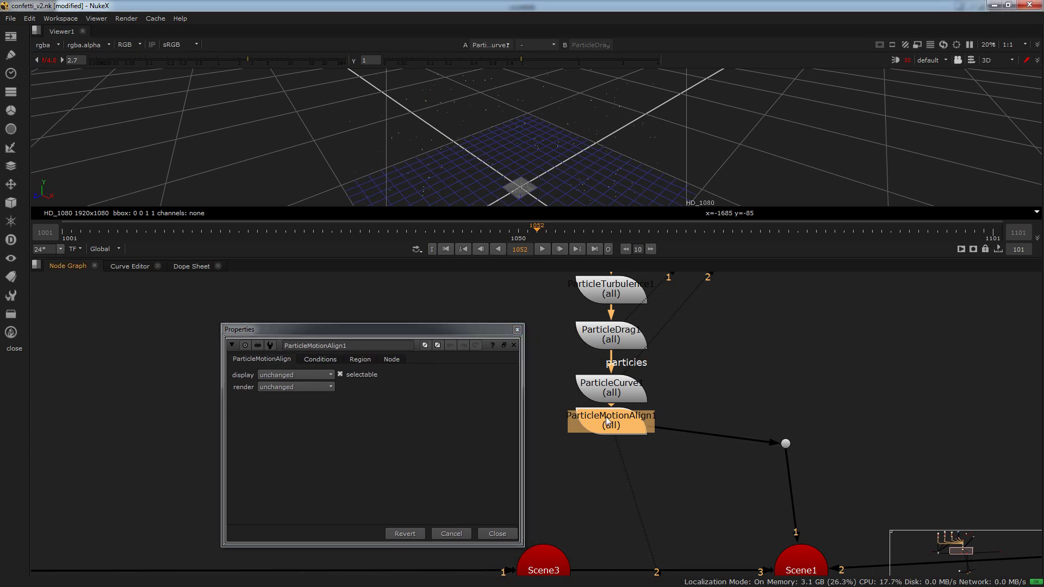
key(2)
scroll(563, 116, up, 5)
ctrl+drag(389, 151, 636, 193)
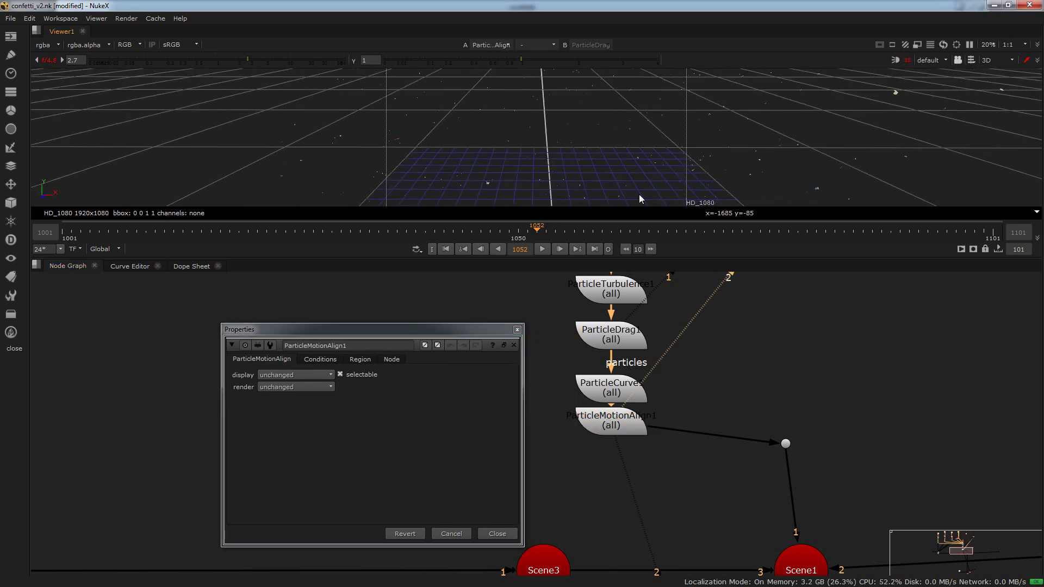
Disable and re-enable ParticleMotionAlign1 to compare the particle orientation, and scrub back to frame 1047
click(624, 422)
key(d)
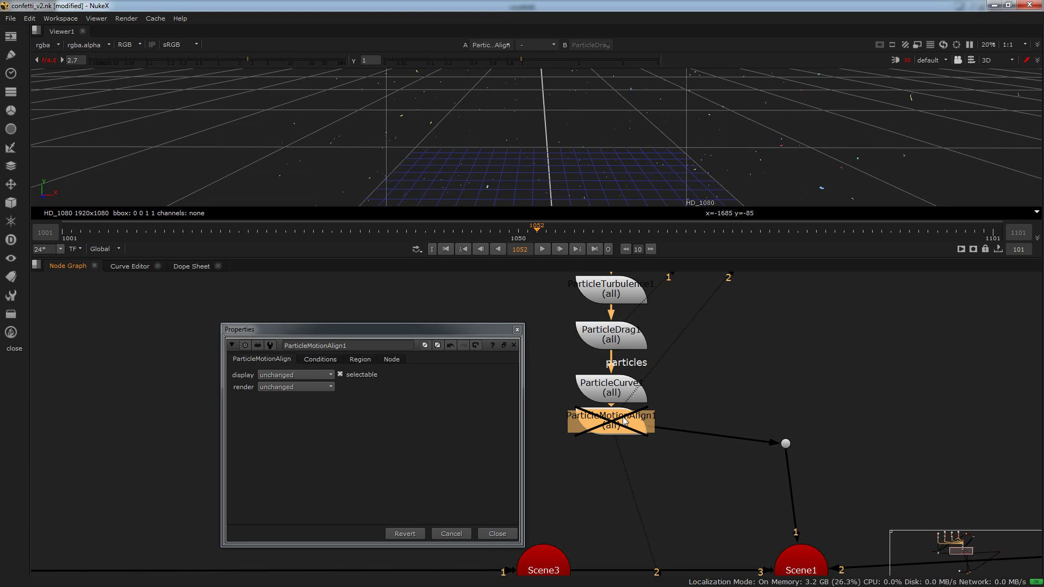
key(d)
drag(519, 229, 489, 229)
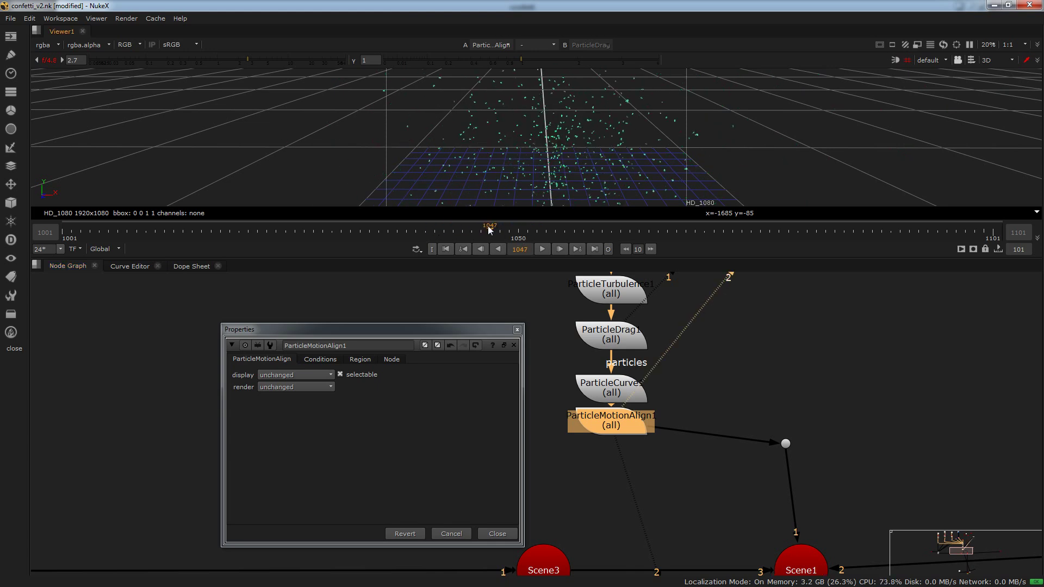
Close ParticleMotionAlign1's properties and toggle the node off and on to compare the particles up close
click(713, 296)
click(517, 329)
click(602, 424)
key(d)
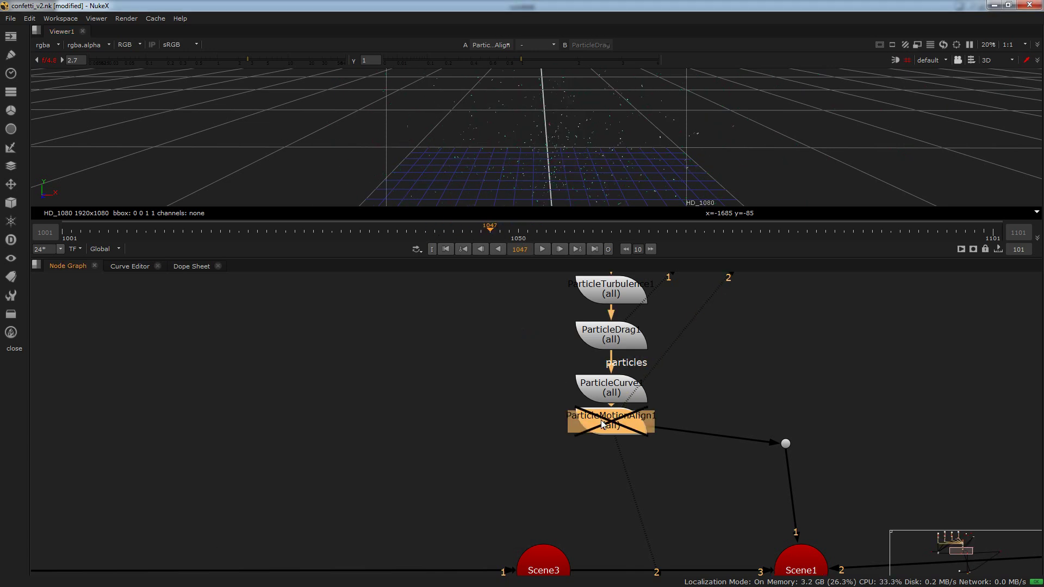
key(d)
scroll(608, 139, up, 5)
key(d)
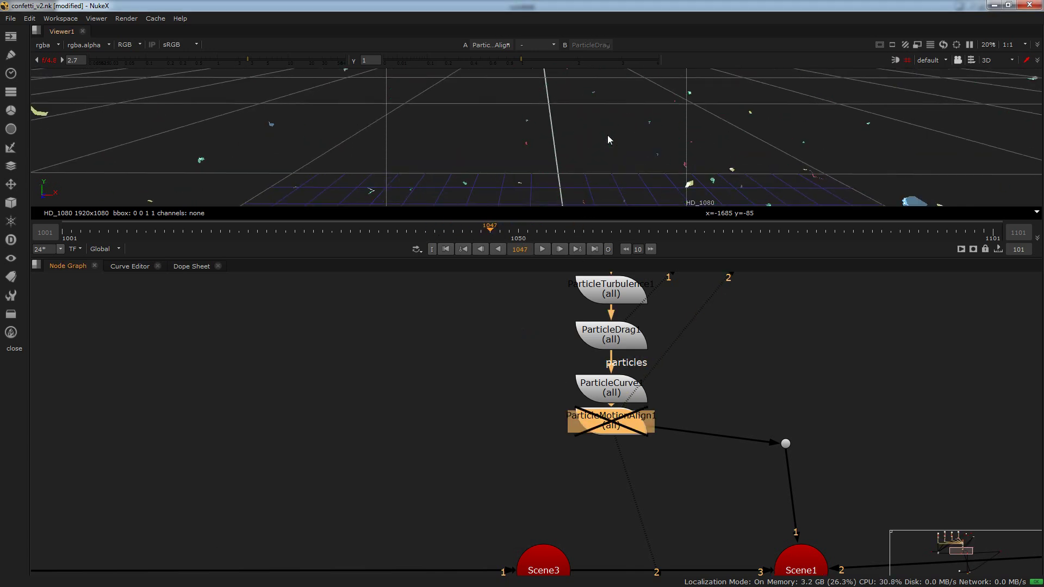
key(d)
Display the dot after ParticleMotionAlign1 in the viewer and look over the whole confetti node graph
scroll(756, 408, down, 5)
click(767, 419)
key(1)
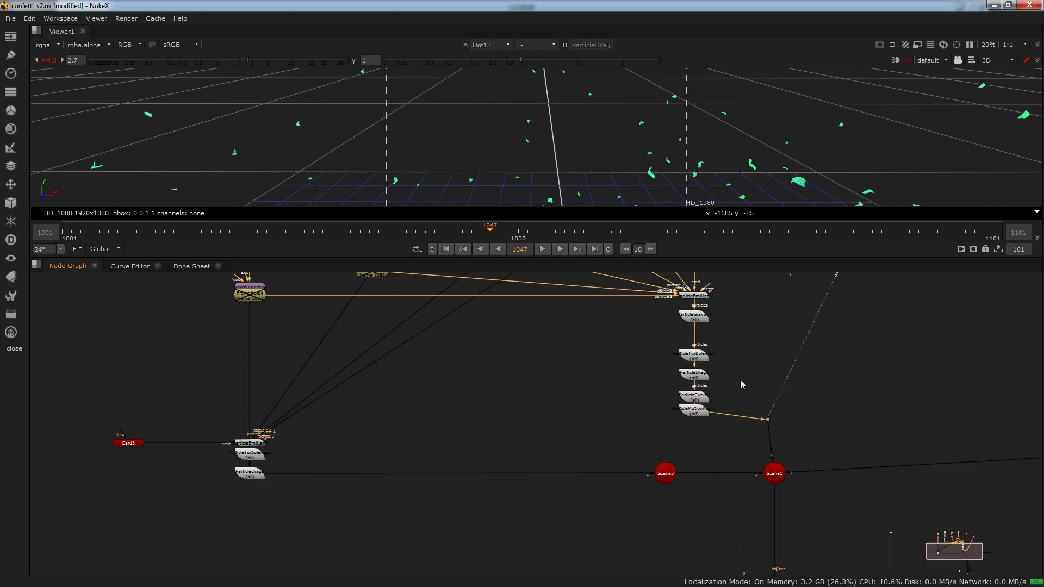
scroll(659, 355, down, 5)
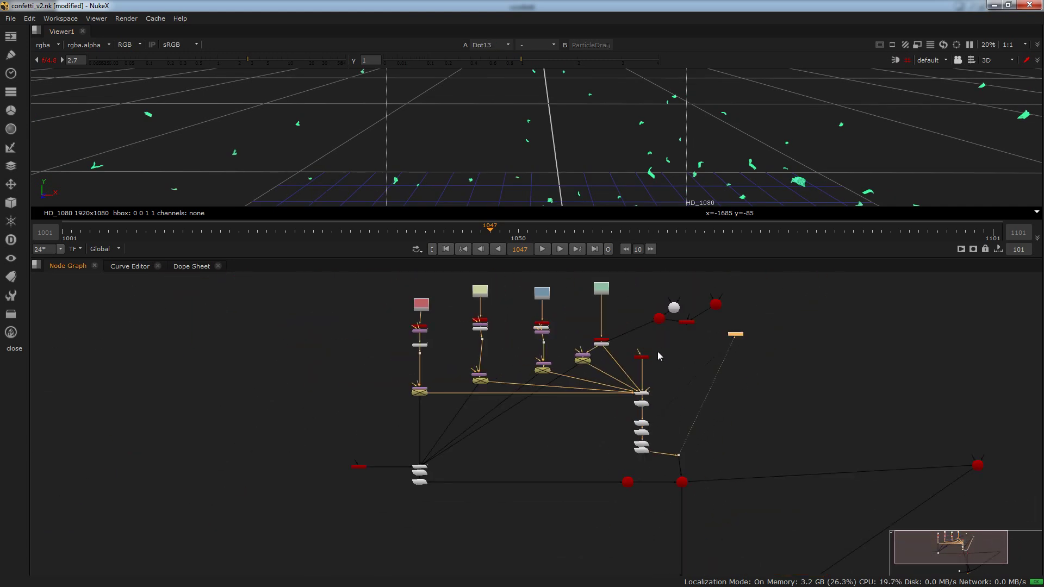
scroll(697, 450, up, 4)
middle_drag(698, 451, 687, 338)
middle_drag(580, 303, 553, 450)
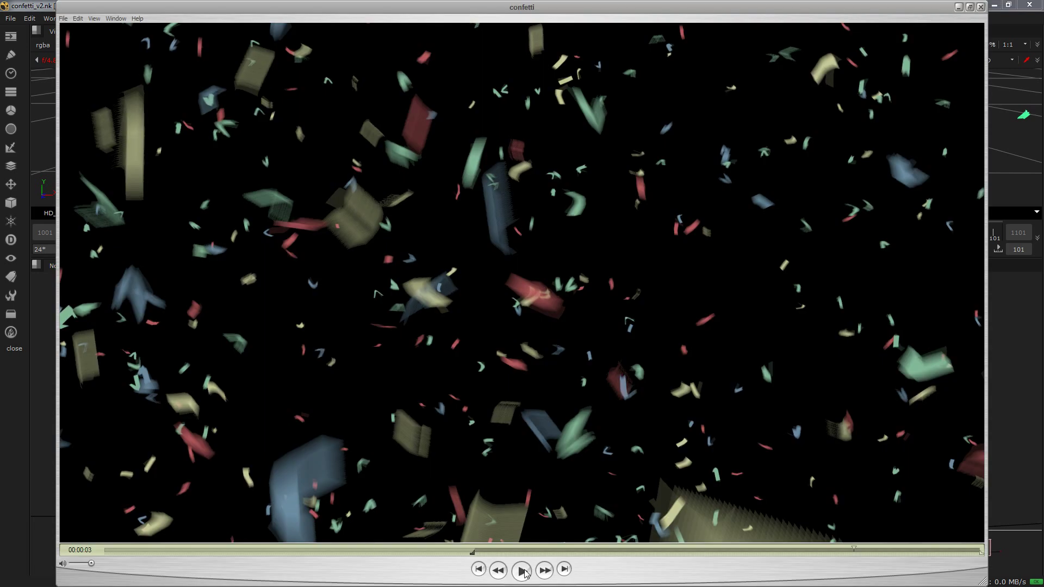
Switch to the confetti movie player, play the render, step back through its frames, and resume and pause playback
click(521, 570)
click(202, 551)
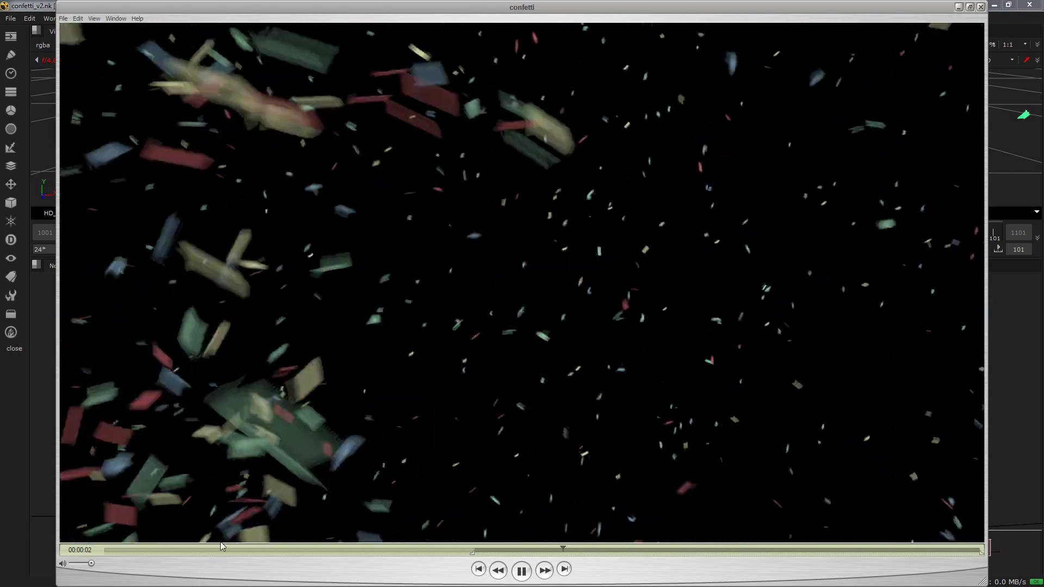
click(524, 315)
key(Left)
key(Left)
key(Left)
key(Left)
key(Left)
key(Left)
key(Left)
key(Left)
key(Left)
key(Left)
key(Left)
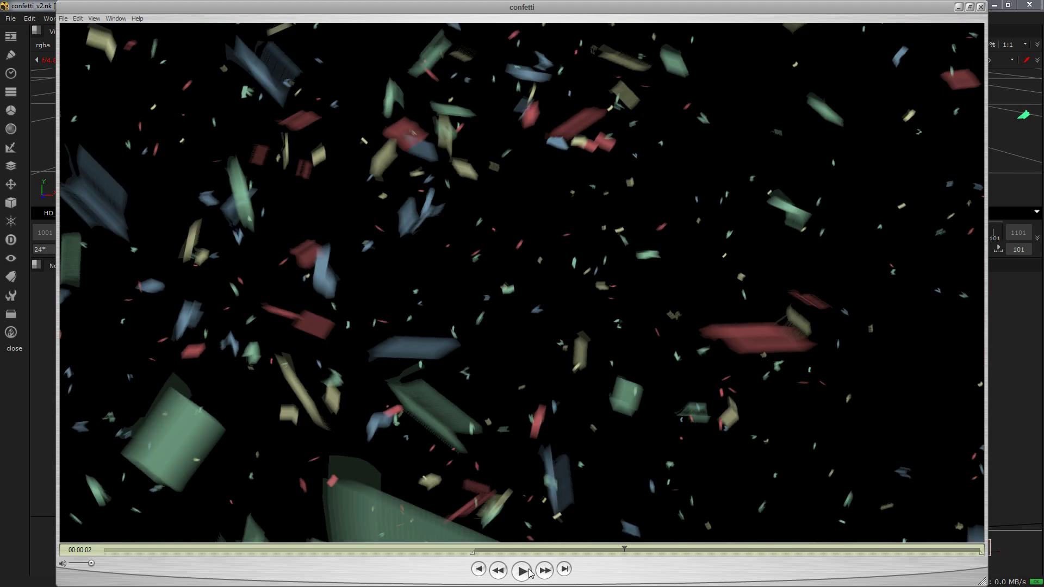
click(522, 571)
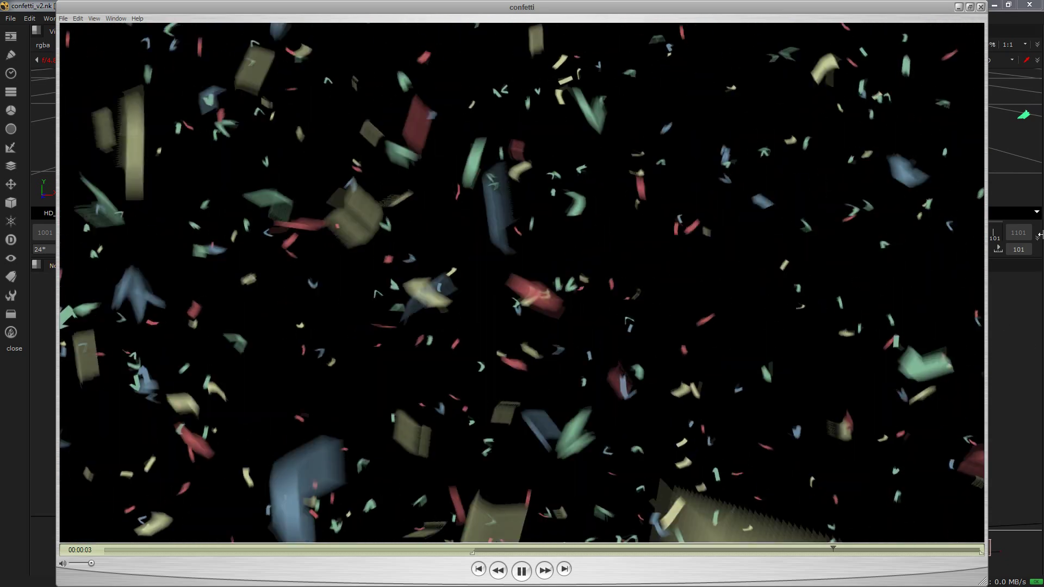
key(space)
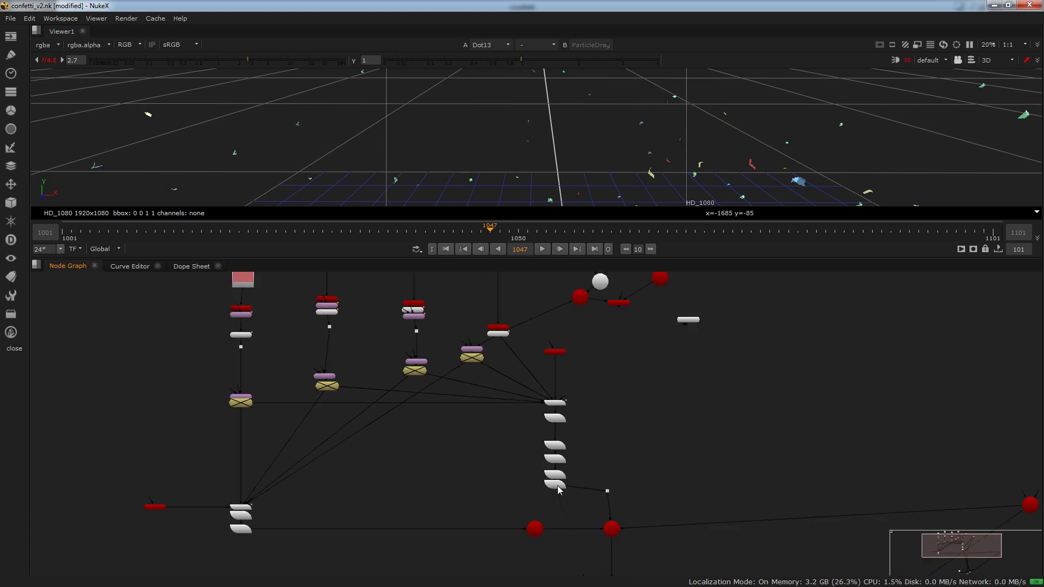
Return to the node graph and examine the second particle setup: Card3, ParticleEmitter3, its turbulence node and ParticleDrag2
scroll(440, 425, up, 5)
click(163, 508)
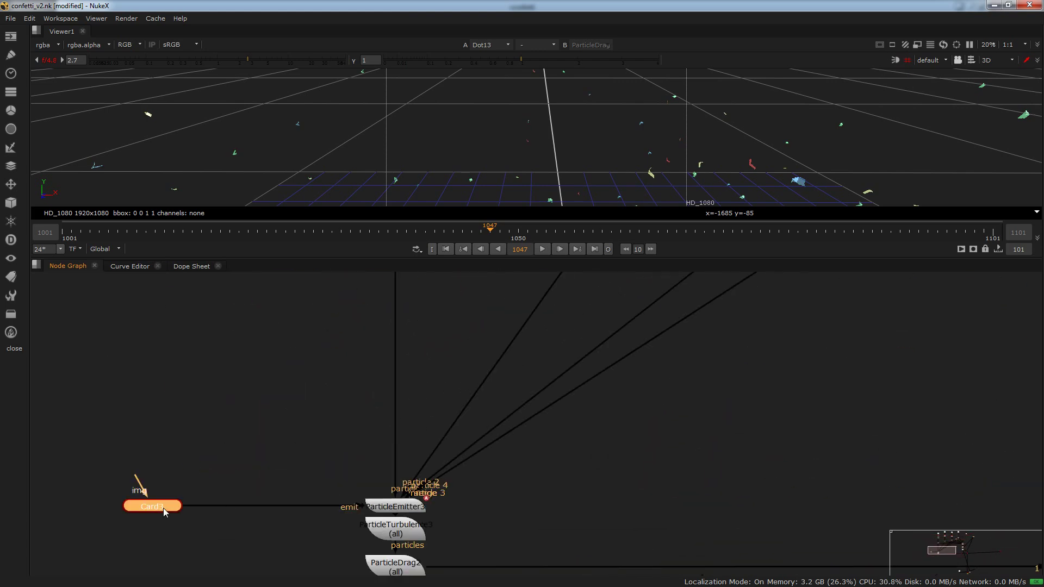
scroll(390, 540, down, 3)
click(411, 495)
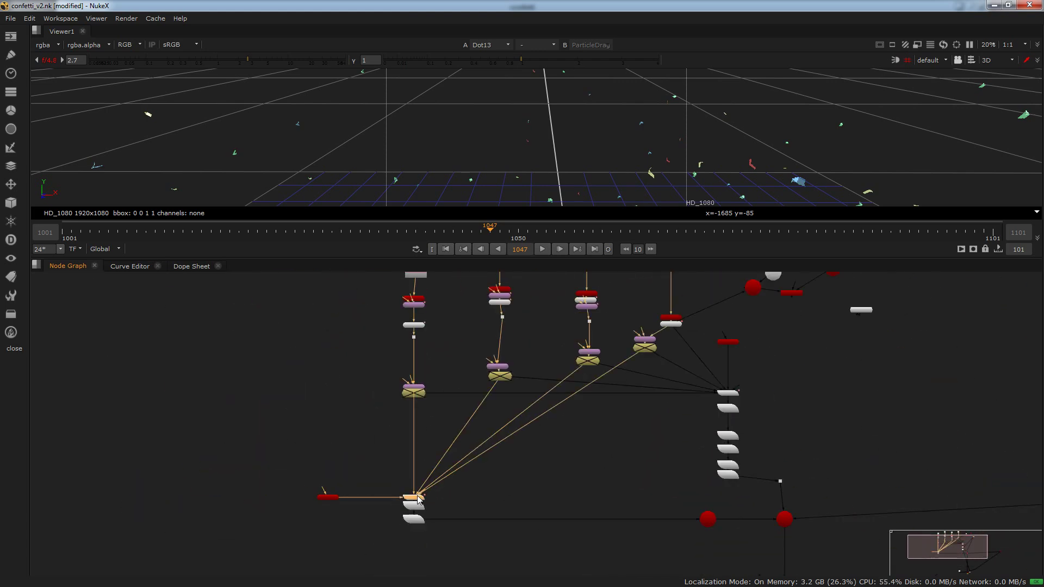
scroll(413, 505, up, 3)
click(388, 485)
click(388, 523)
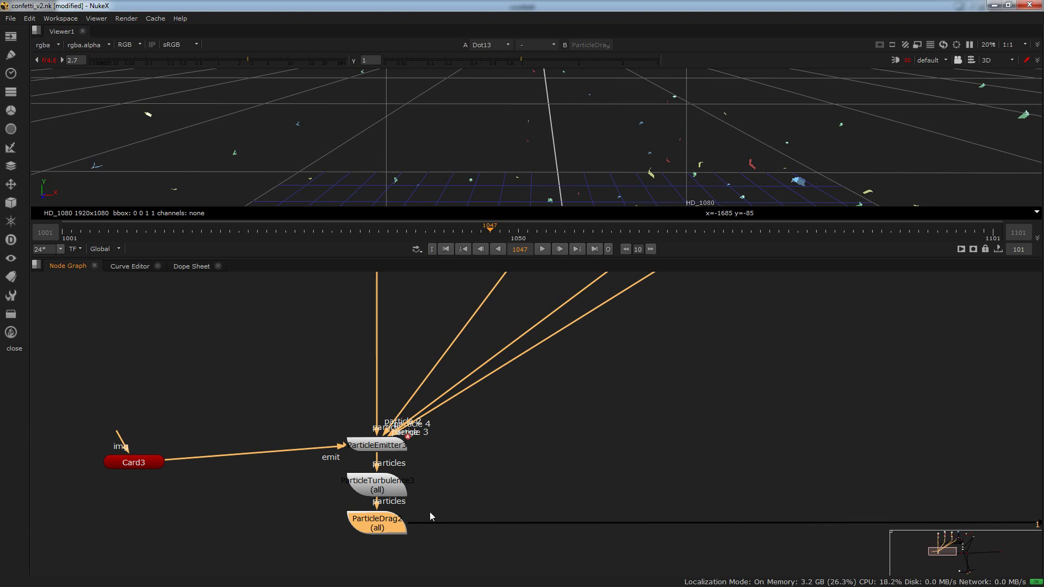
scroll(462, 506, down, 4)
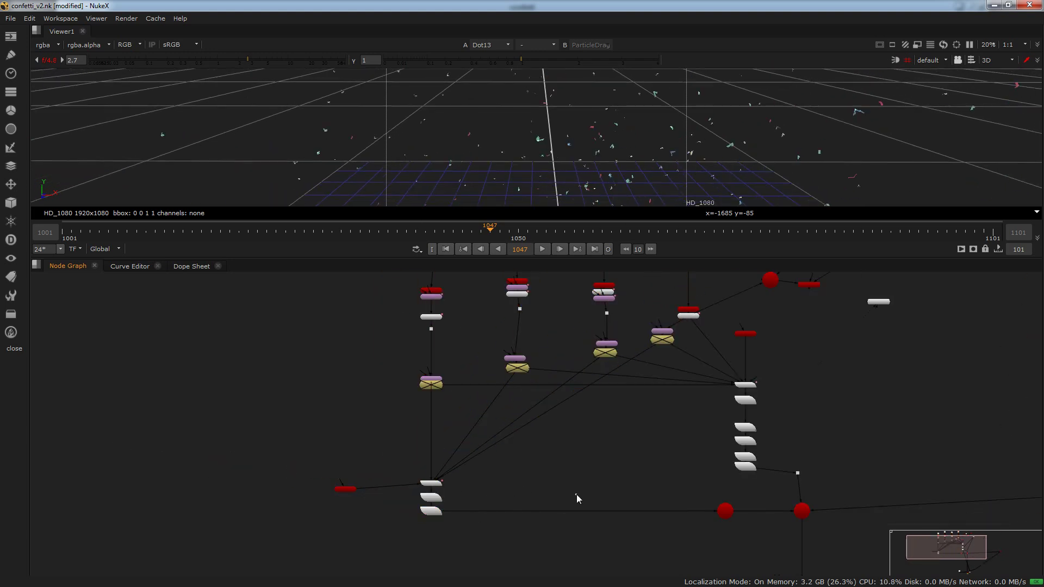
Add a new Scene node above Card3, beside the second particle setup
scroll(578, 495, down, 3)
key(Tab)
text(sce)
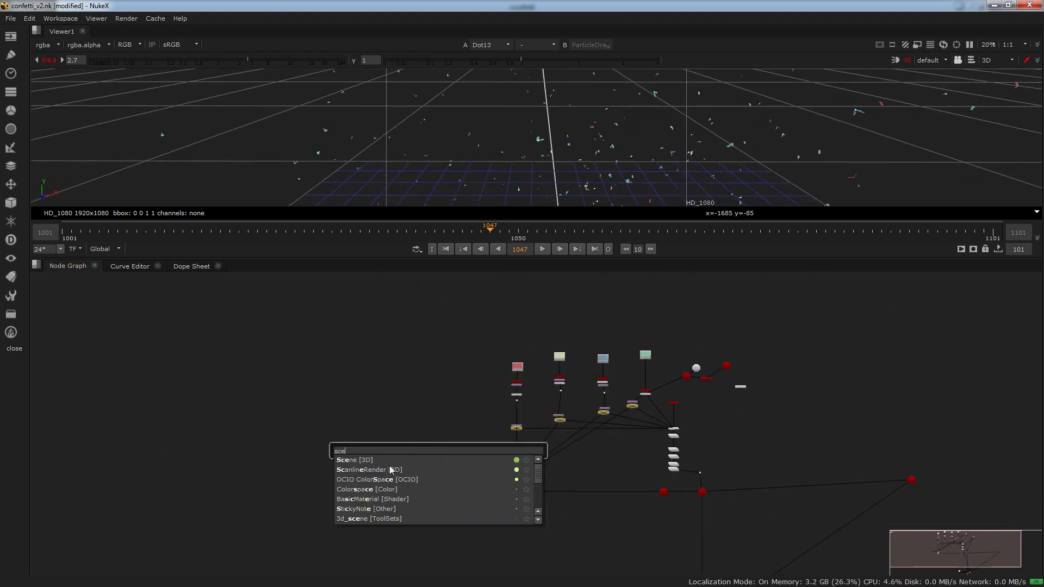
click(388, 462)
scroll(458, 481, up, 3)
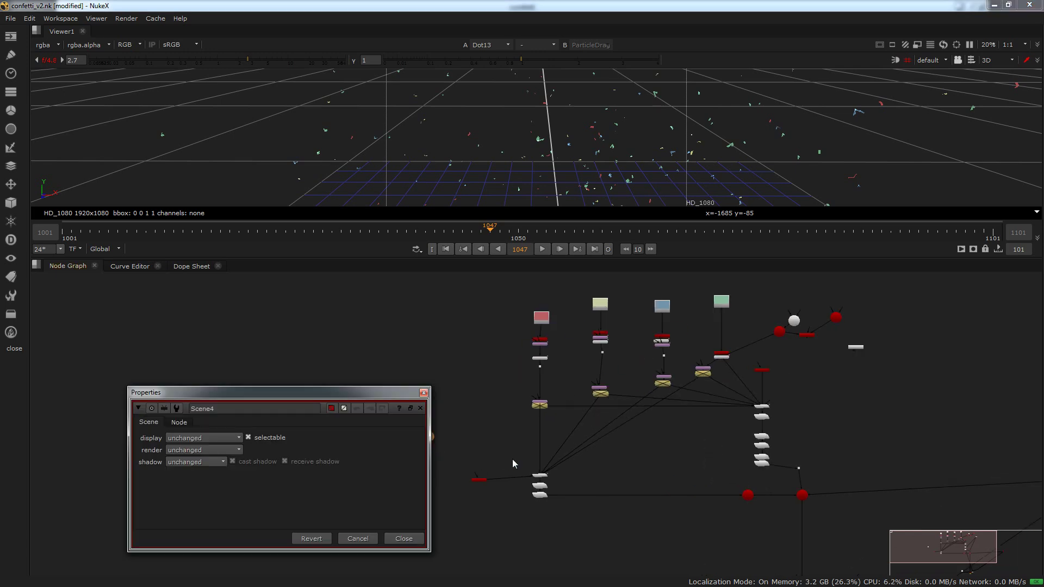
Connect the new Scene node to Card3 and the card feeding ParticleEmitter1, and display the scene in the viewer
shift+click(764, 371)
key(y)
click(651, 474)
click(433, 437)
key(1)
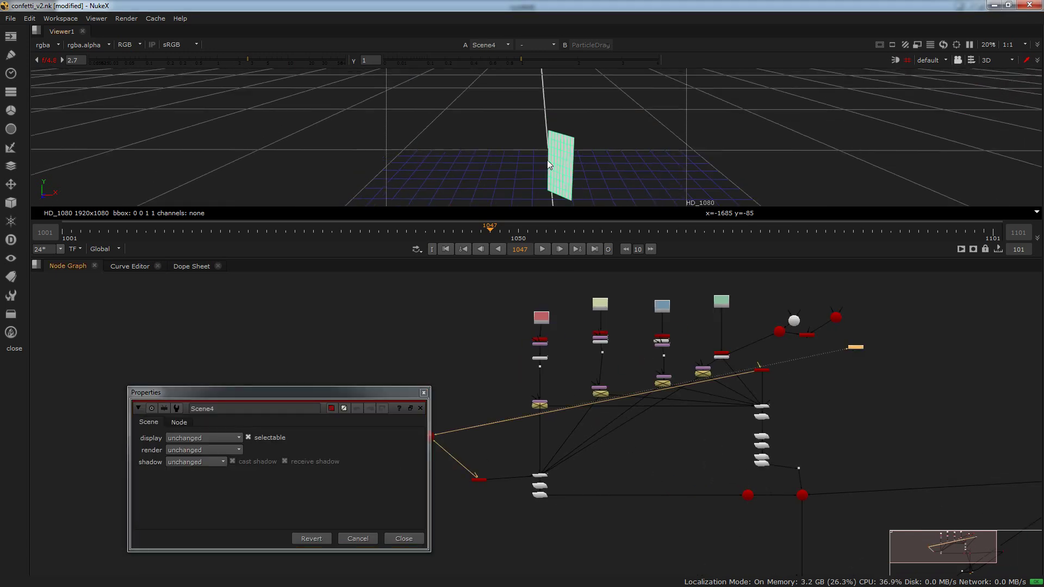
ctrl+drag(547, 164, 538, 219)
scroll(561, 181, down, 5)
scroll(547, 178, down, 3)
Connect the render camera to Scene4 and check its position relative to the two emitter cards
drag(457, 398, 383, 470)
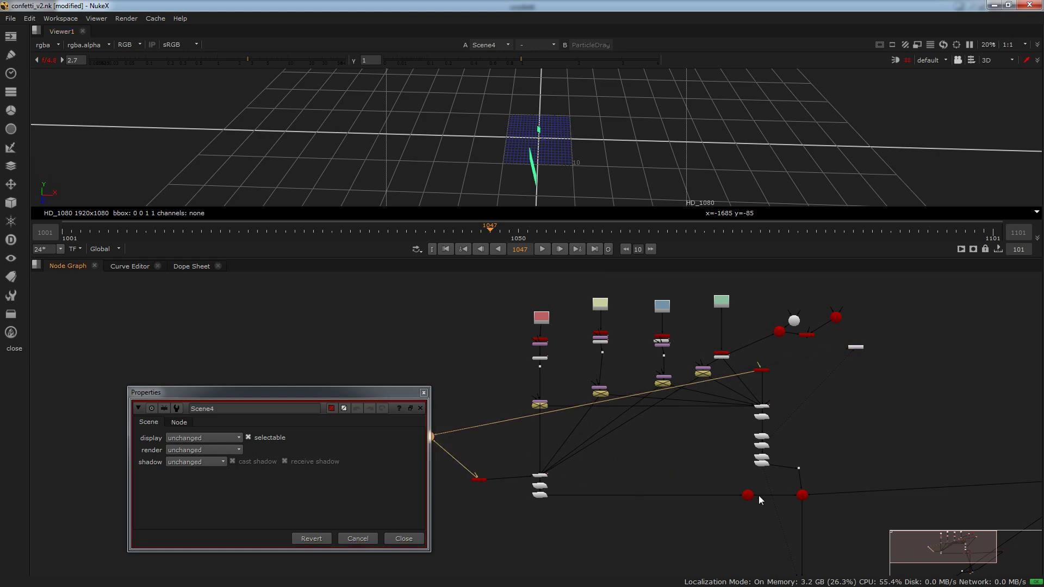
middle_drag(865, 500, 611, 508)
shift+drag(883, 453, 810, 502)
key(y)
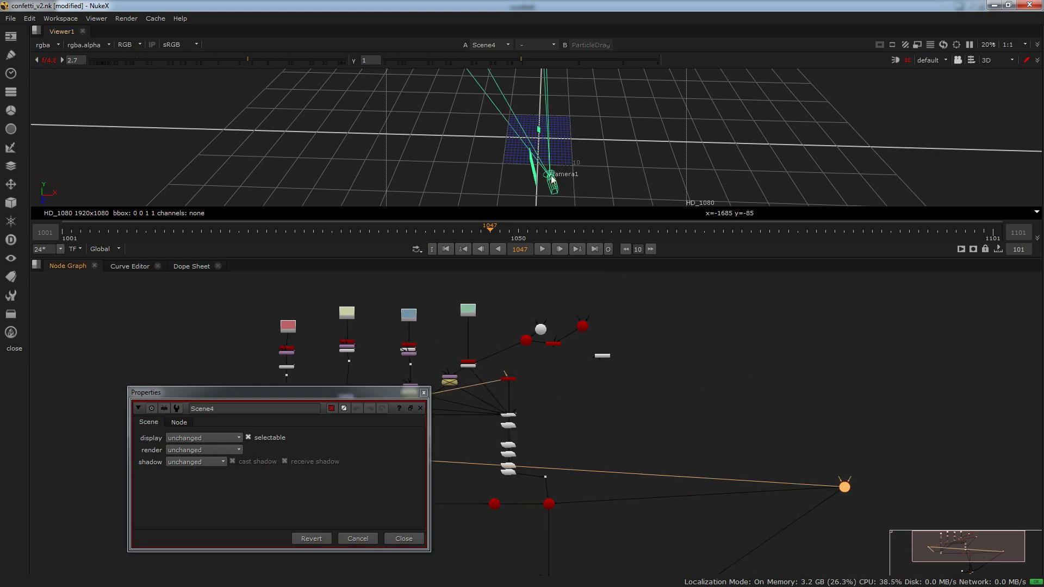
scroll(541, 143, up, 4)
mouse_move(540, 137)
ctrl+mouse_down()
mouse_move(551, 138)
mouse_move(525, 141)
mouse_move(549, 133)
ctrl+mouse_up()
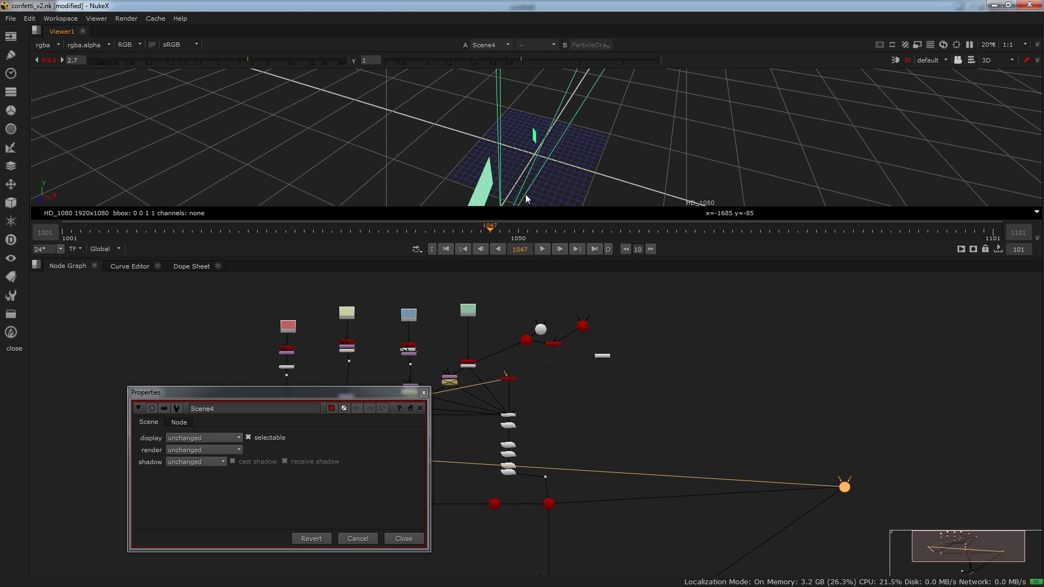
Examine the two emitter cards and the camera from different angles in the 3D view, and close the Scene4 properties
mouse_move(525, 194)
ctrl+mouse_down()
mouse_move(606, 136)
mouse_move(510, 187)
ctrl+mouse_up()
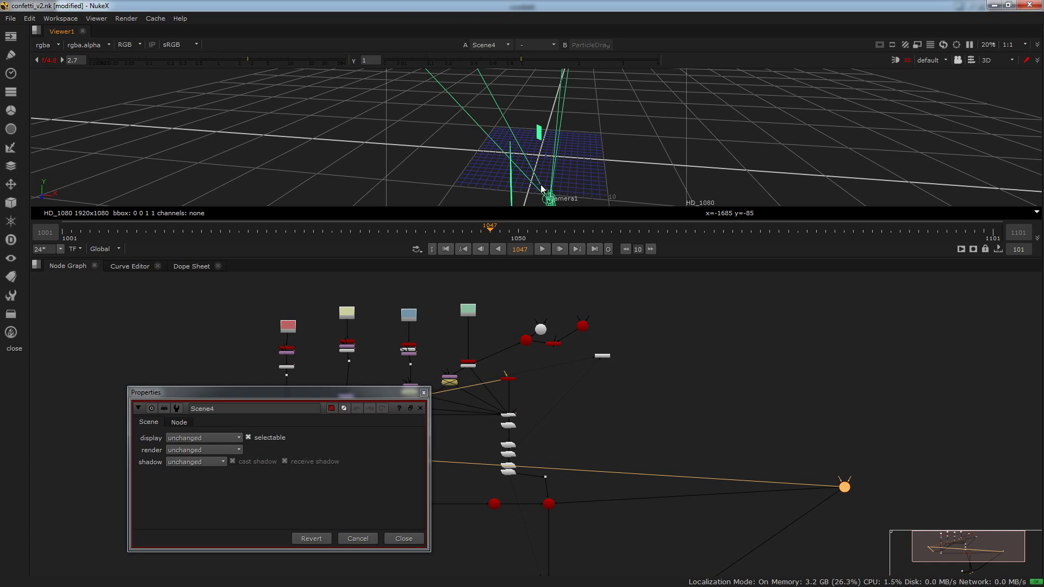
ctrl+drag(579, 187, 536, 129)
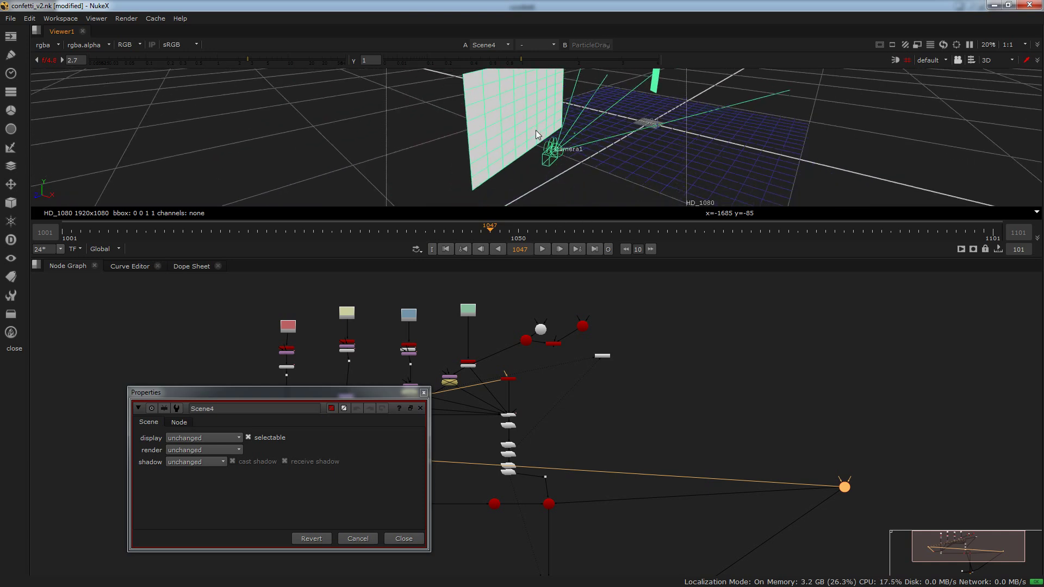
click(707, 427)
key(ctrl+shift+a)
Display ParticleDrag2 in the viewer and scrub the timeline around frame 1050 to inspect its particles
click(287, 504)
key(1)
drag(490, 232, 507, 233)
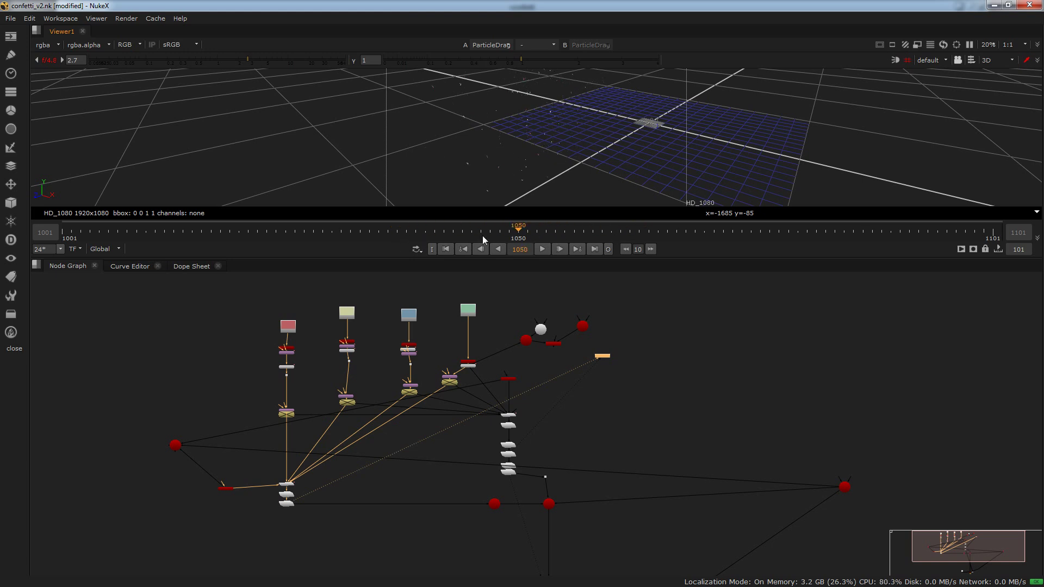
Add a new Scene node below the second particle setup
click(374, 543)
key(Tab)
text(sce)
click(299, 474)
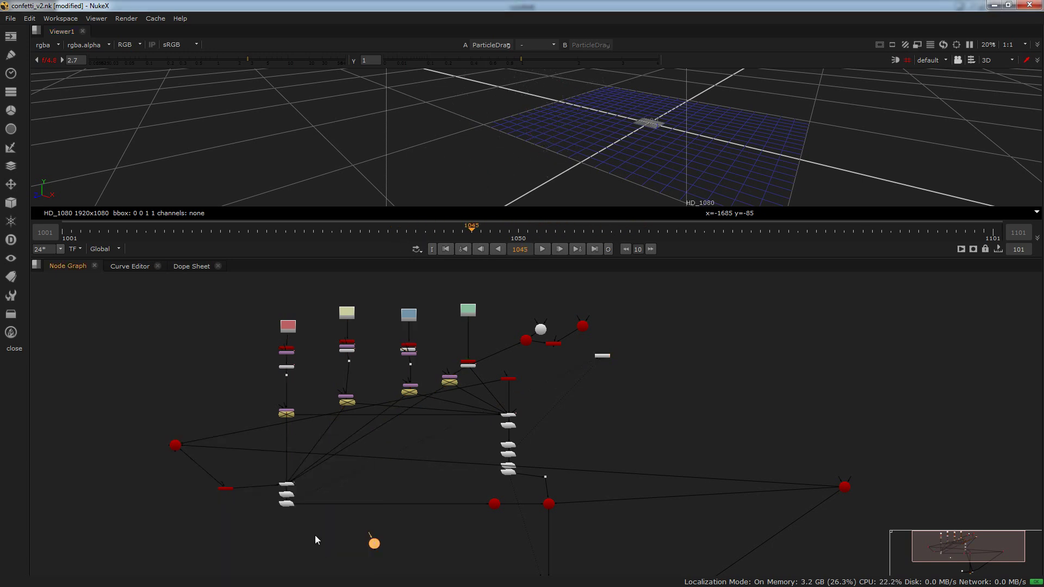
Connect the new Scene node to ParticleDrag2 and the render camera, and display it in the viewer
shift+drag(269, 513, 268, 515)
shift+drag(893, 457, 821, 497)
key(u)
drag(408, 529, 363, 553)
key(1)
click(375, 541)
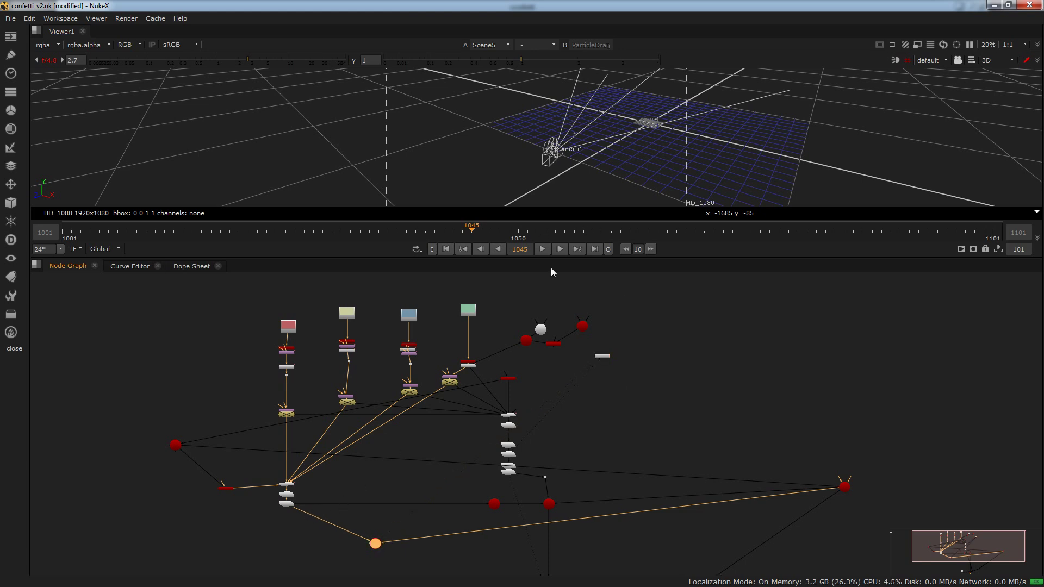
Scrub forward to frame 1069 and back to frame 1060 to watch the second setup's particles relative to the camera
scroll(628, 148, up, 5)
scroll(686, 132, down, 4)
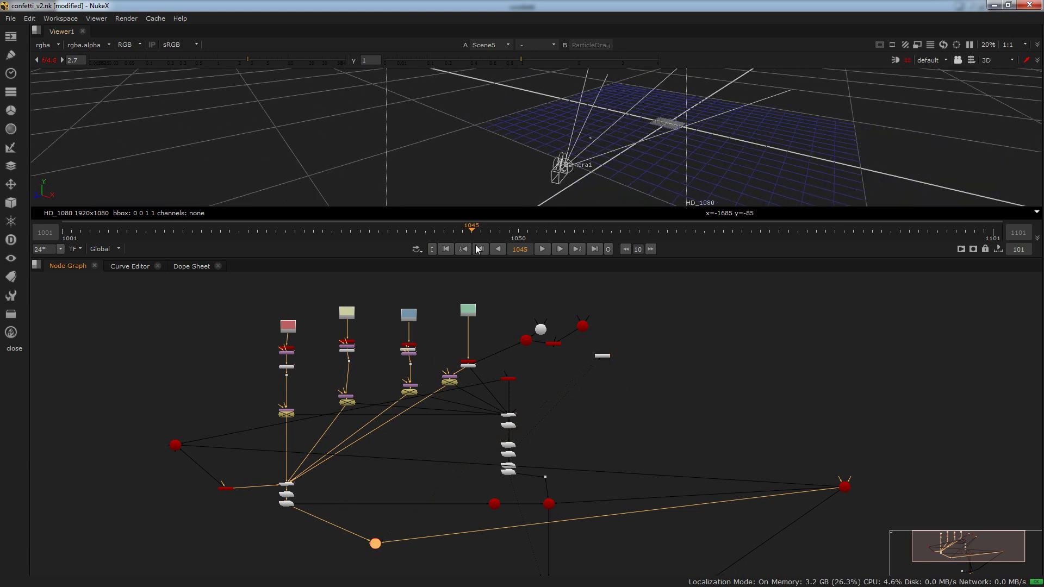
mouse_move(488, 229)
mouse_down()
mouse_move(584, 227)
mouse_move(493, 227)
mouse_up()
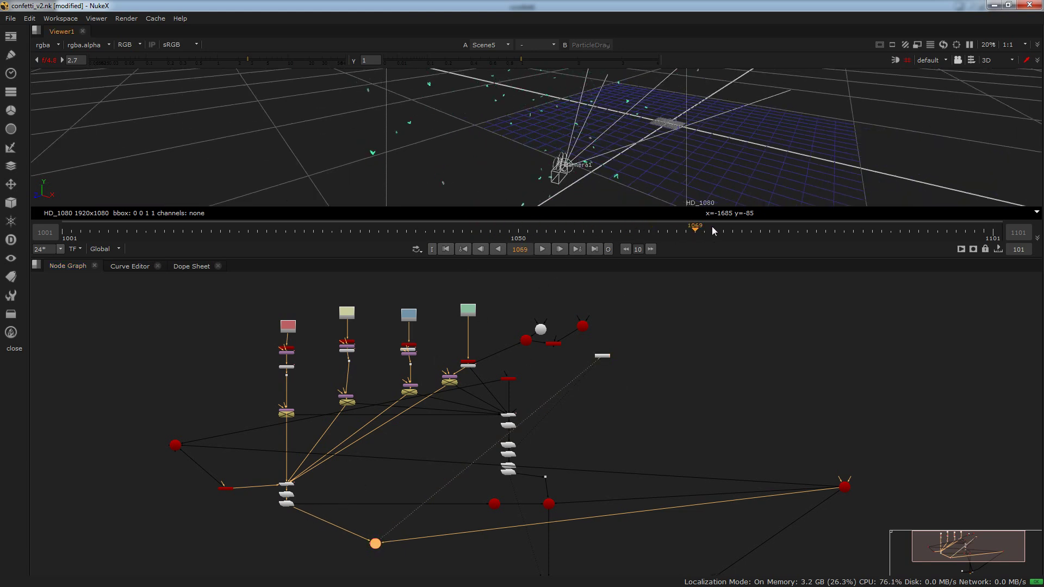
drag(712, 227, 613, 228)
click(348, 481)
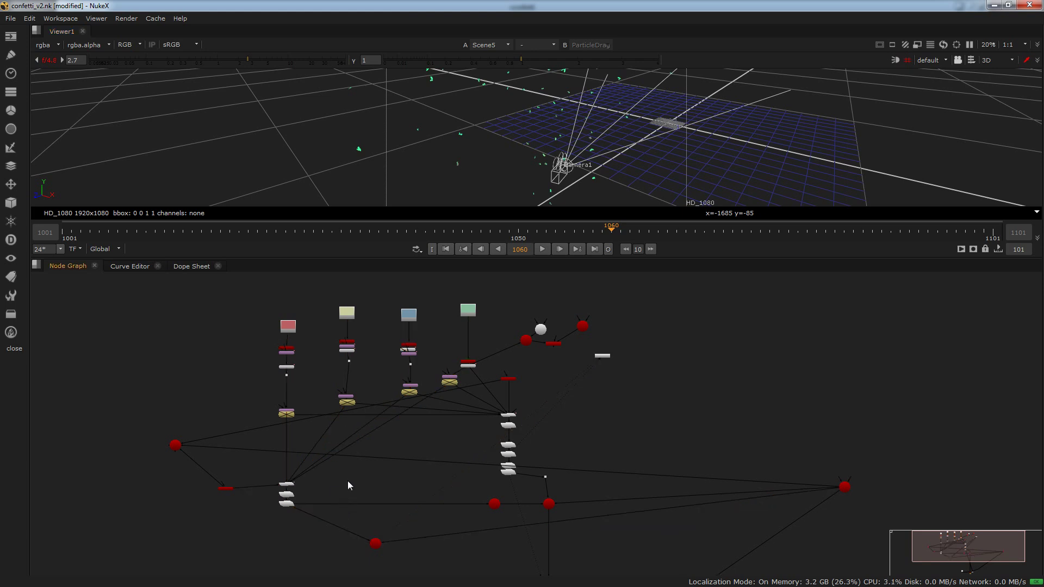
Scrub the timeline back and forward to frame 1067, and play the rendered confetti movie in the video player
drag(620, 232, 527, 230)
drag(537, 233, 582, 234)
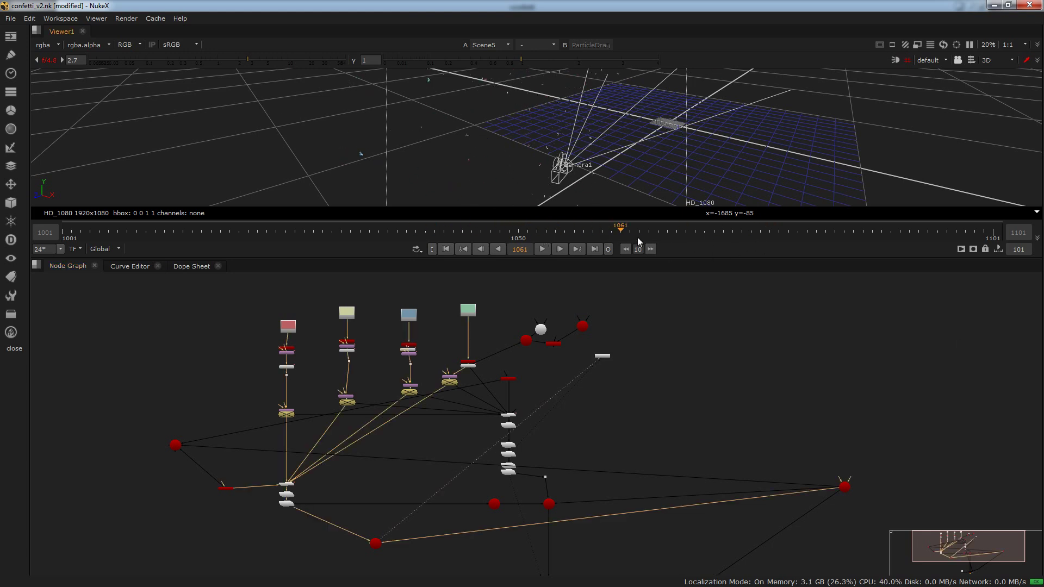
drag(639, 239, 676, 233)
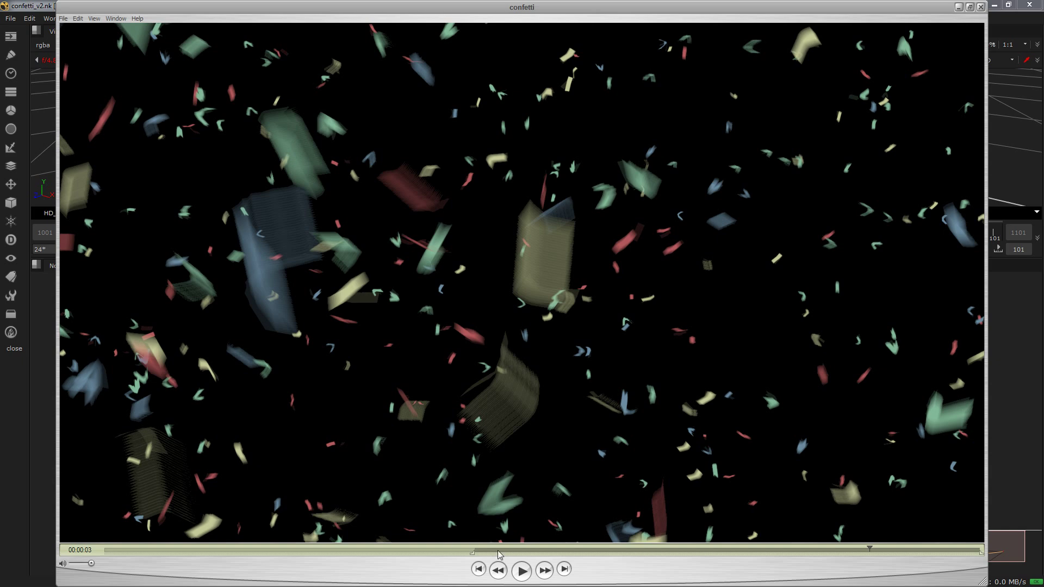
click(521, 570)
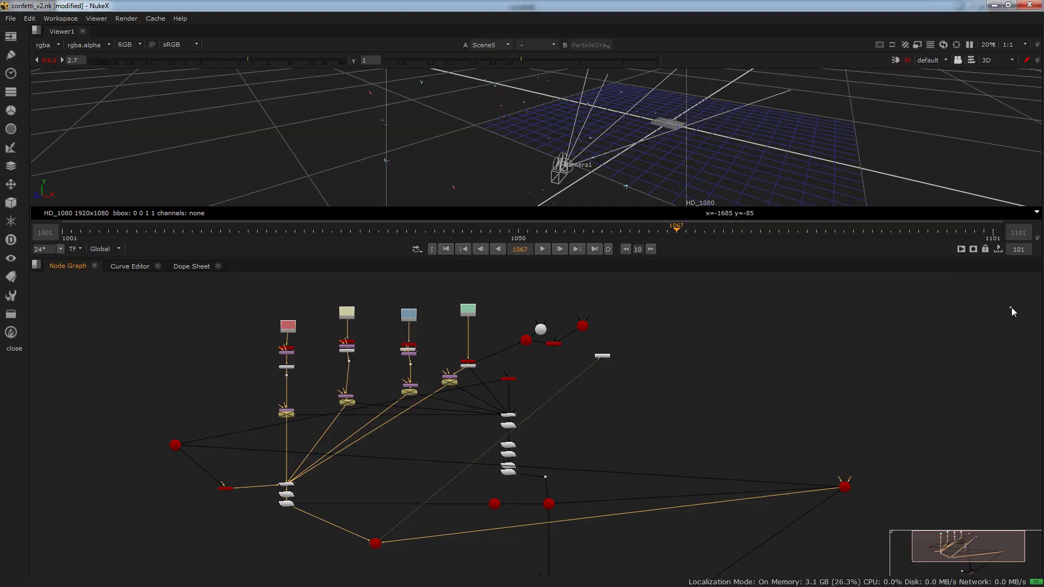
Review the node graph from Scene1 and Scene3 up to the coloured constants, cards and ProcGeo1, and back to the first emitter
scroll(543, 534, up, 6)
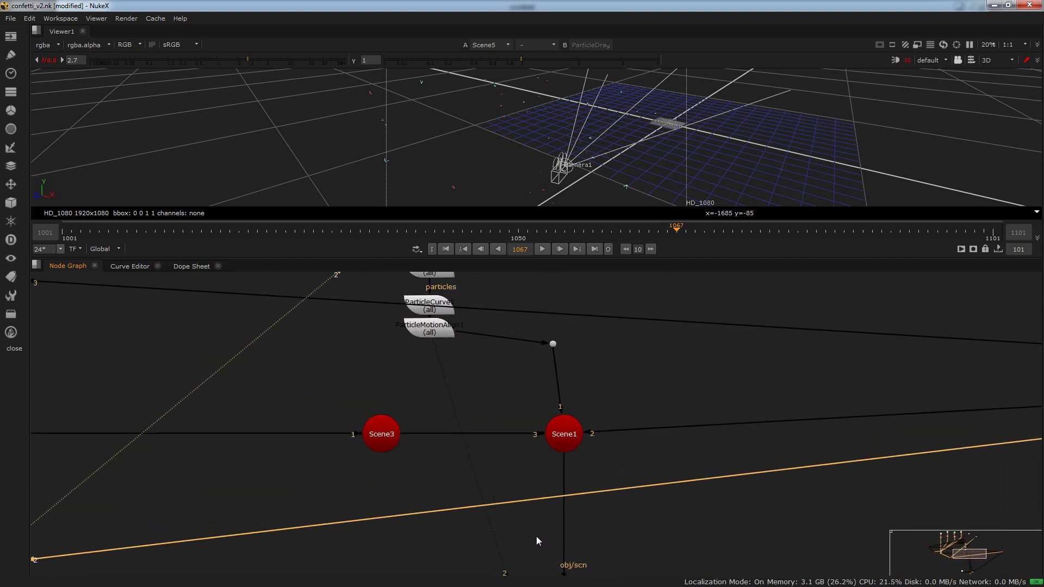
scroll(536, 541, down, 6)
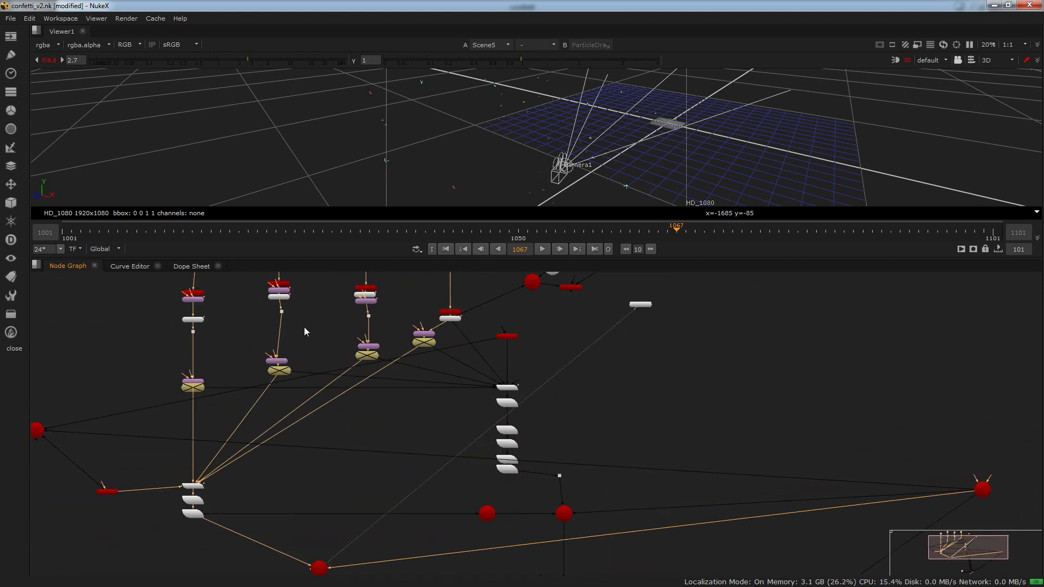
middle_drag(304, 327, 325, 405)
scroll(501, 367, up, 4)
click(452, 428)
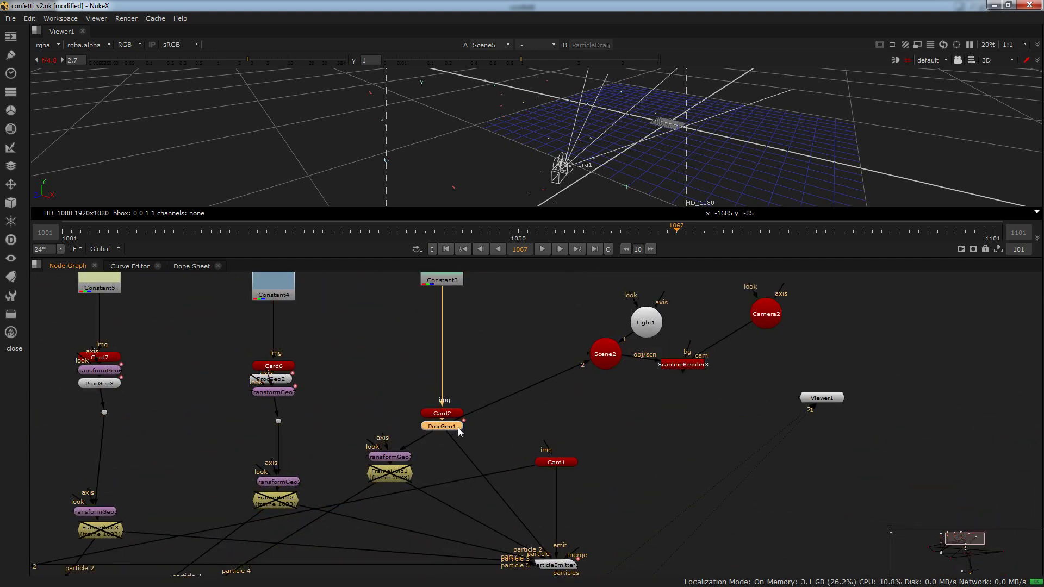
scroll(458, 428, down, 3)
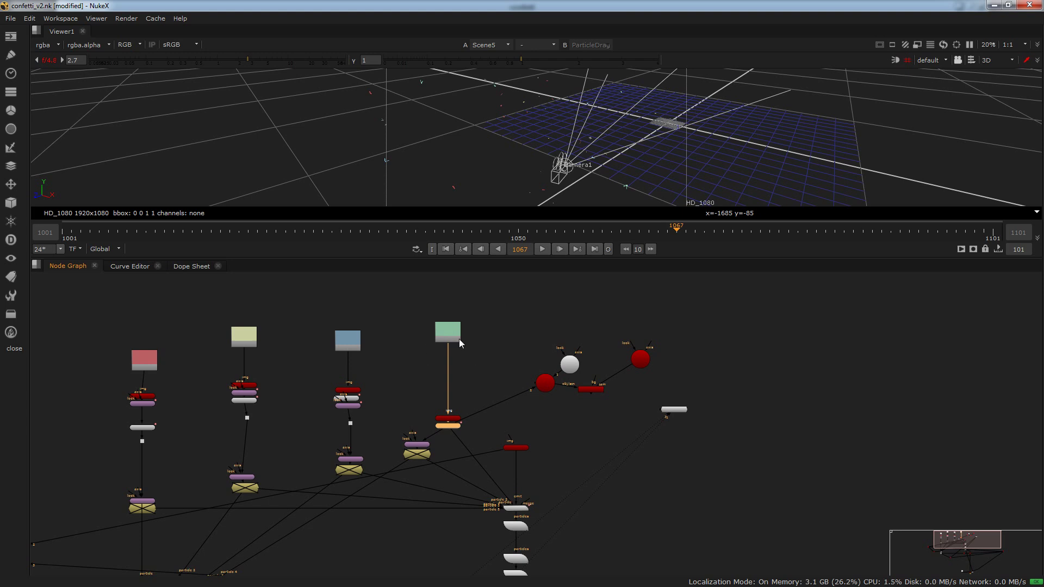
scroll(517, 425, up, 3)
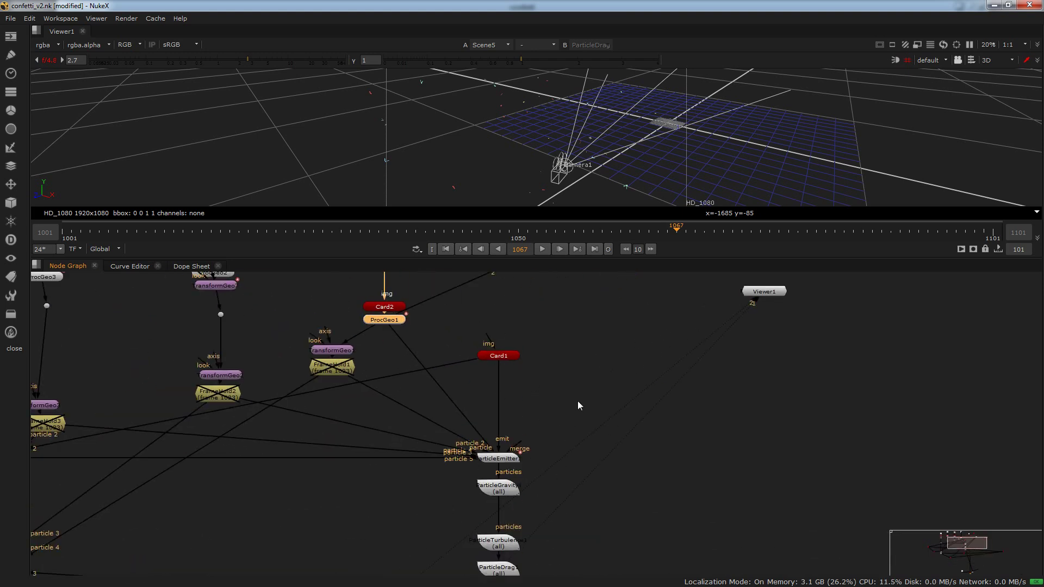
scroll(578, 406, down, 3)
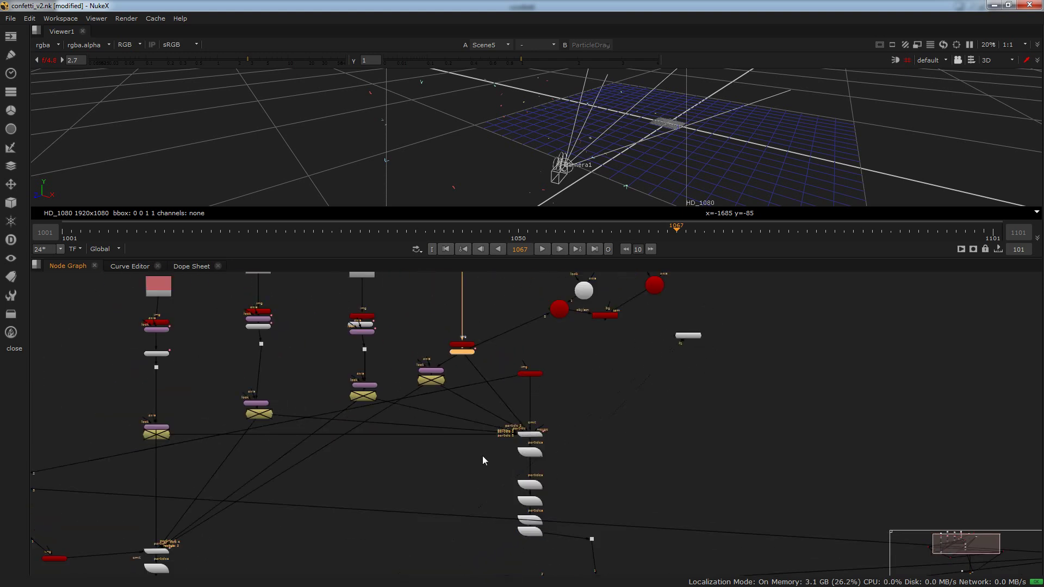
Open ParticleCurve1, inspect its mass and size curves, and close the properties
scroll(517, 521, down, 3)
scroll(510, 467, up, 6)
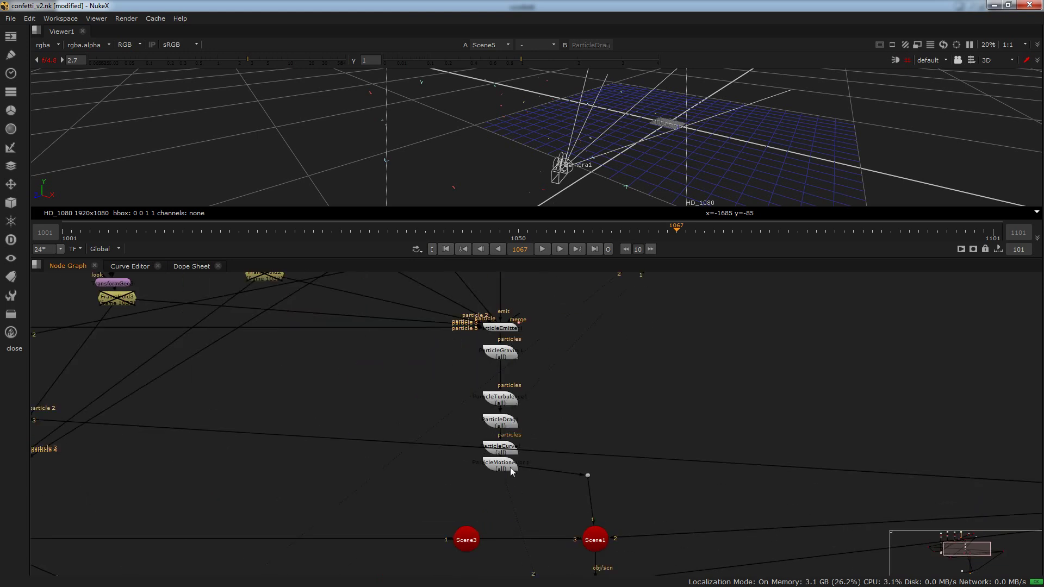
double_click(507, 427)
click(140, 371)
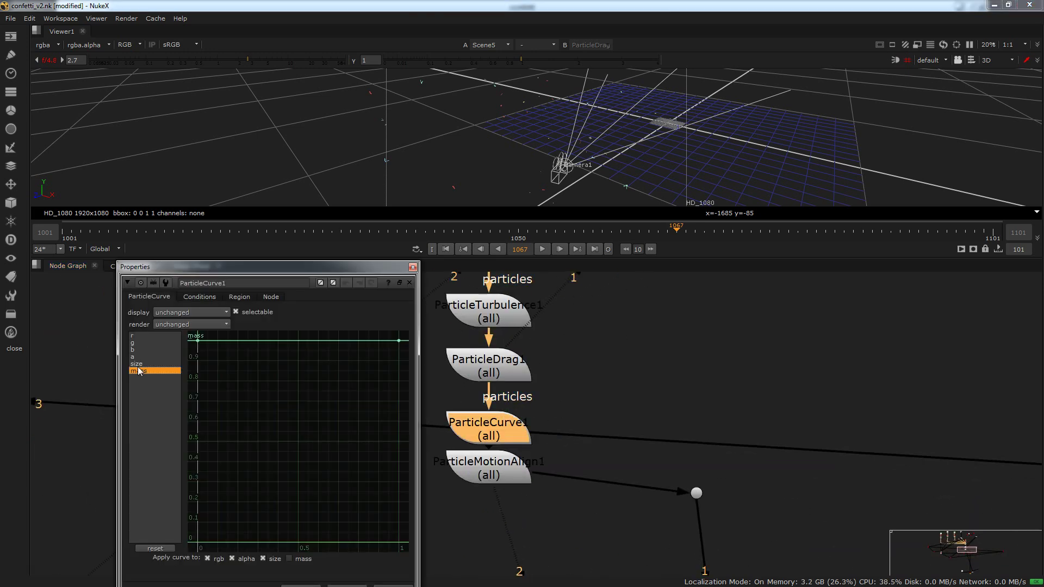
click(139, 364)
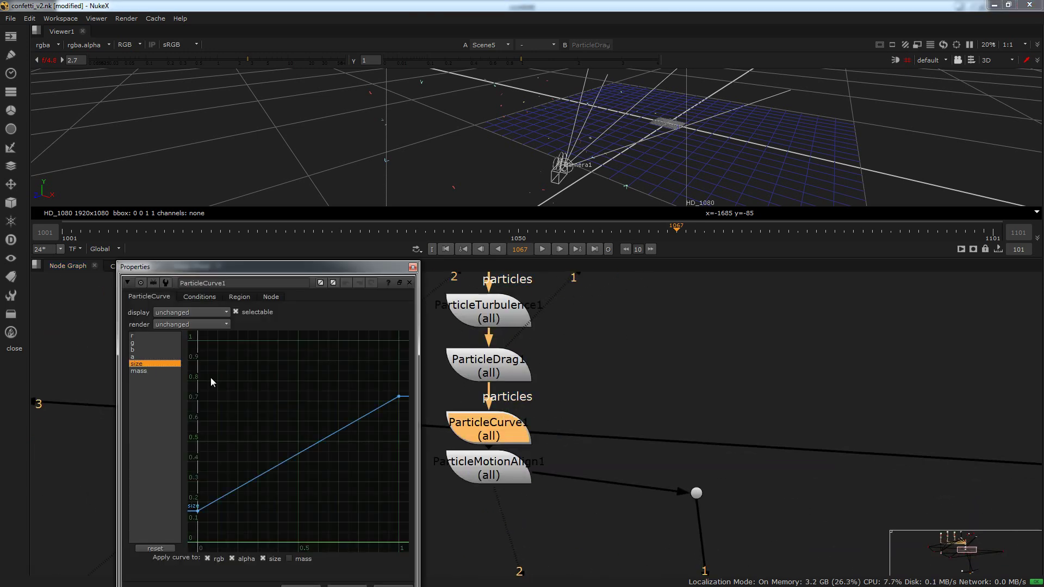
click(413, 267)
Examine how the two particle setups, ParticleMotionAlign1, Scene3, Scene1 and the render camera are connected in the node graph
scroll(525, 466, down, 2)
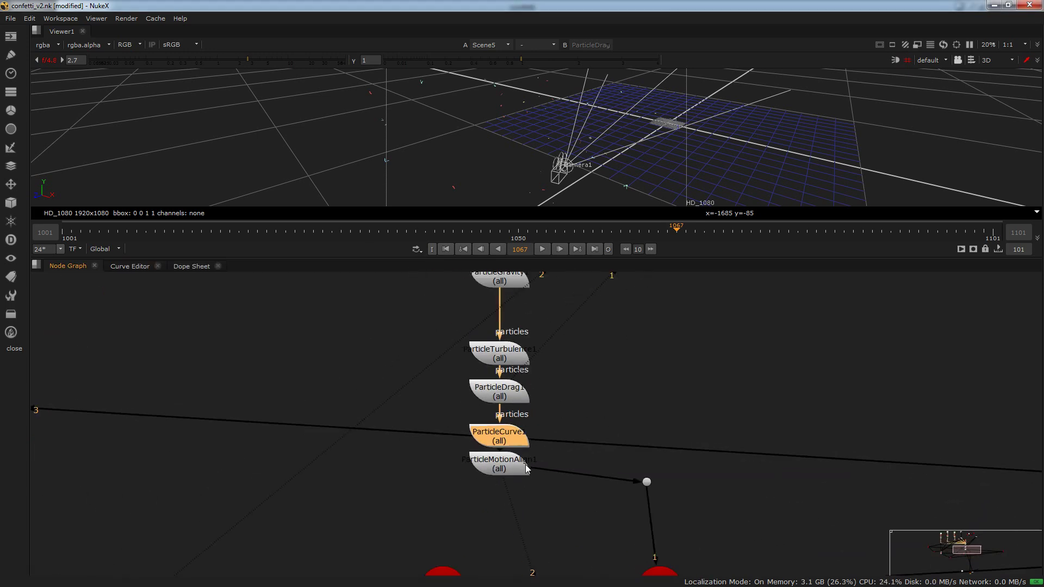
scroll(526, 466, down, 4)
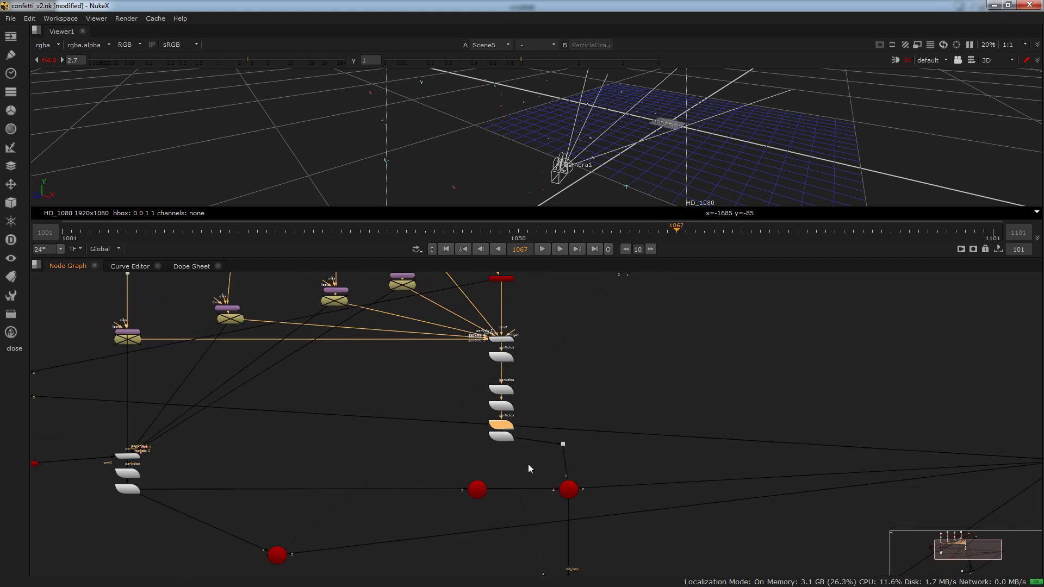
middle_drag(528, 466, 501, 453)
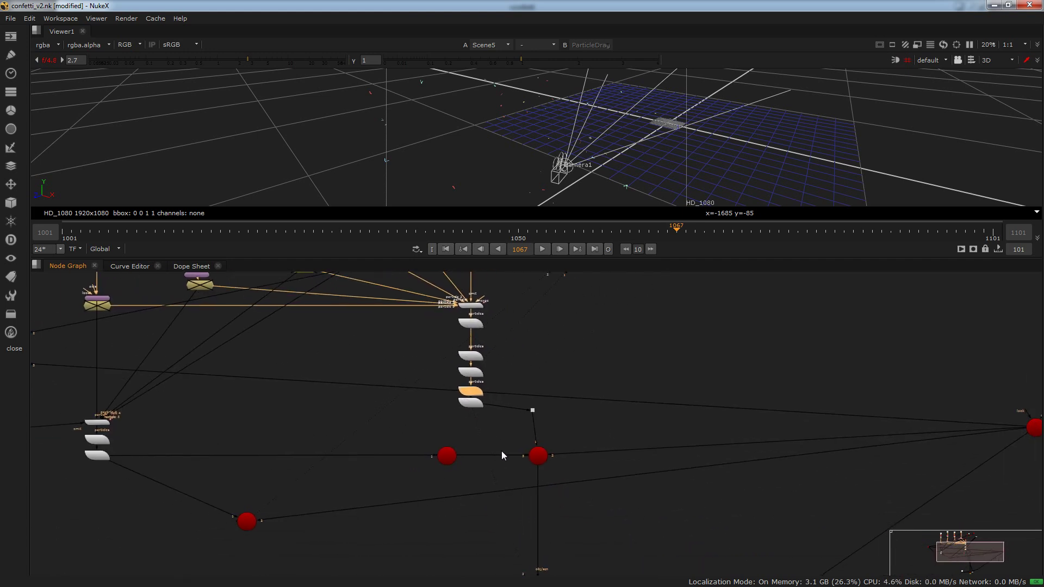
scroll(359, 433, down, 3)
middle_drag(378, 435, 466, 436)
middle_drag(531, 461, 454, 436)
scroll(468, 451, up, 3)
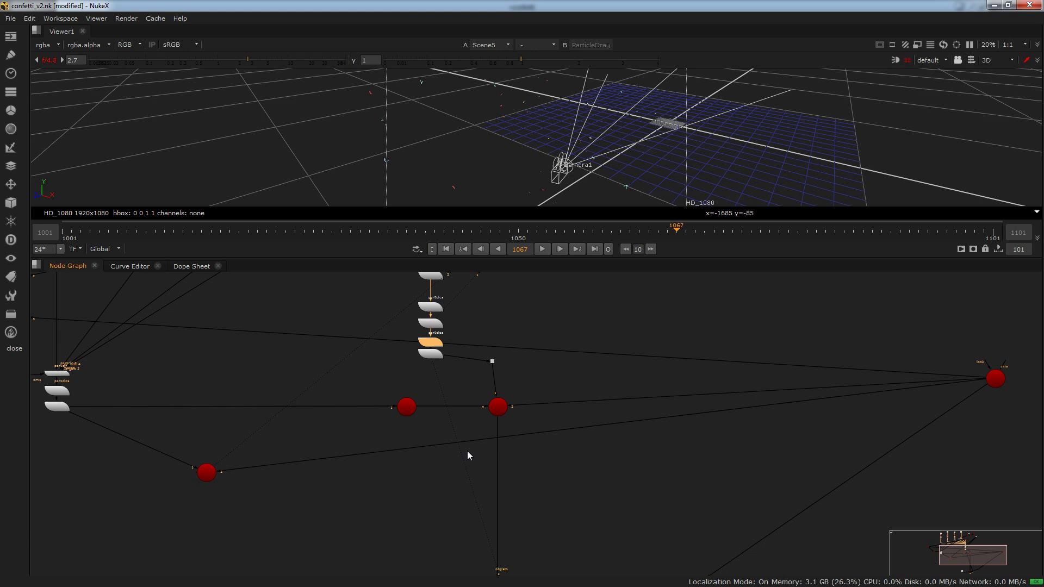
scroll(467, 451, down, 3)
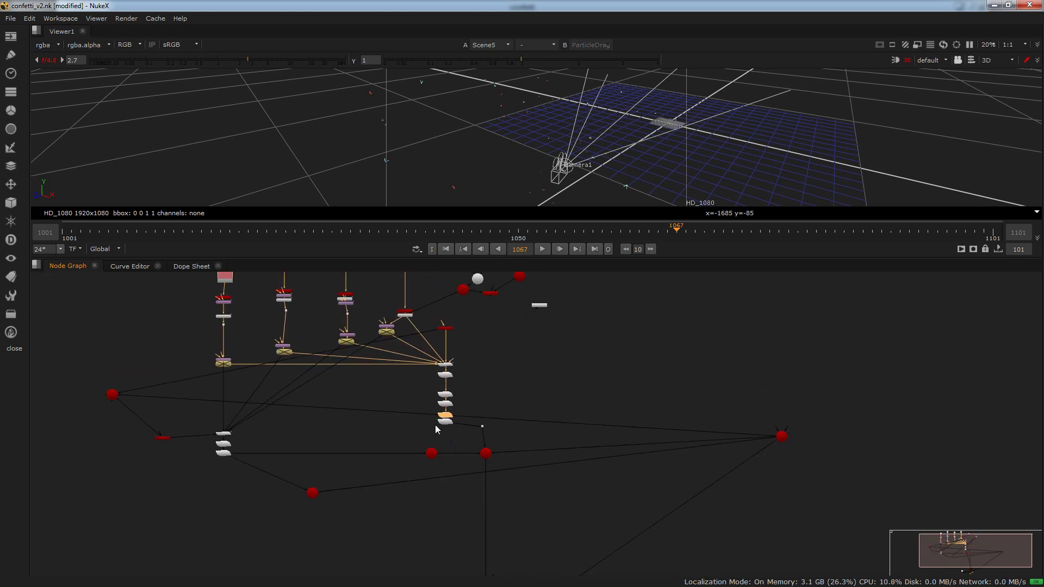